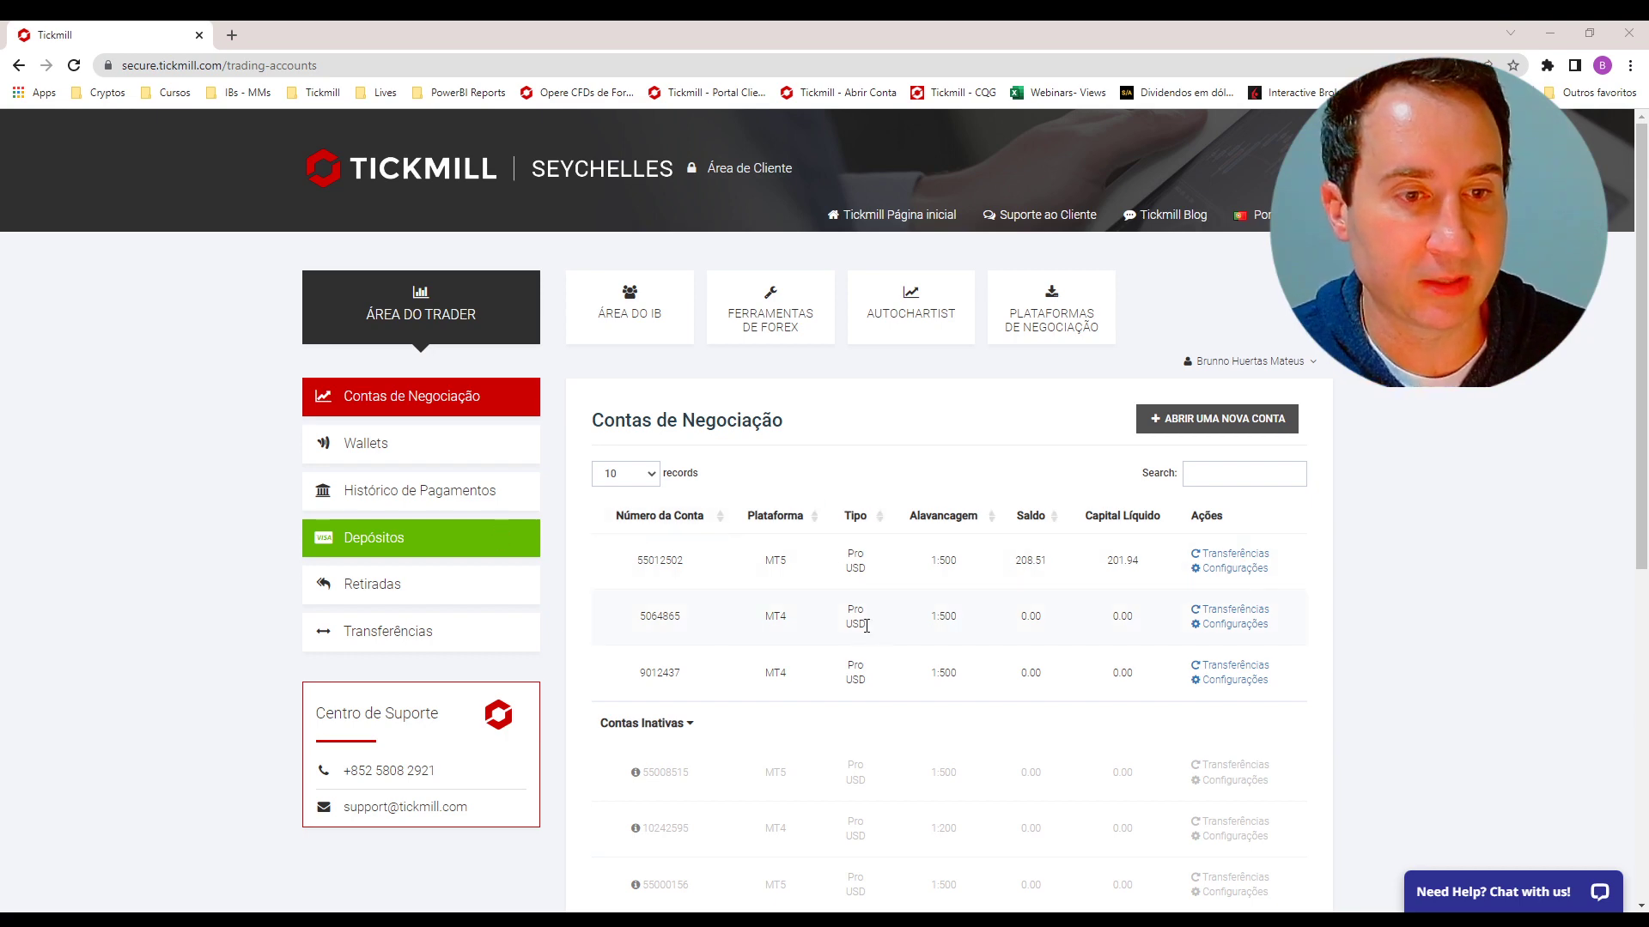
Highlight the MT5 trading account's number, switch to MetaTrader 5, and review the account's trade history and open positions
{"action": "double_click", "coordinate": [663, 559]}
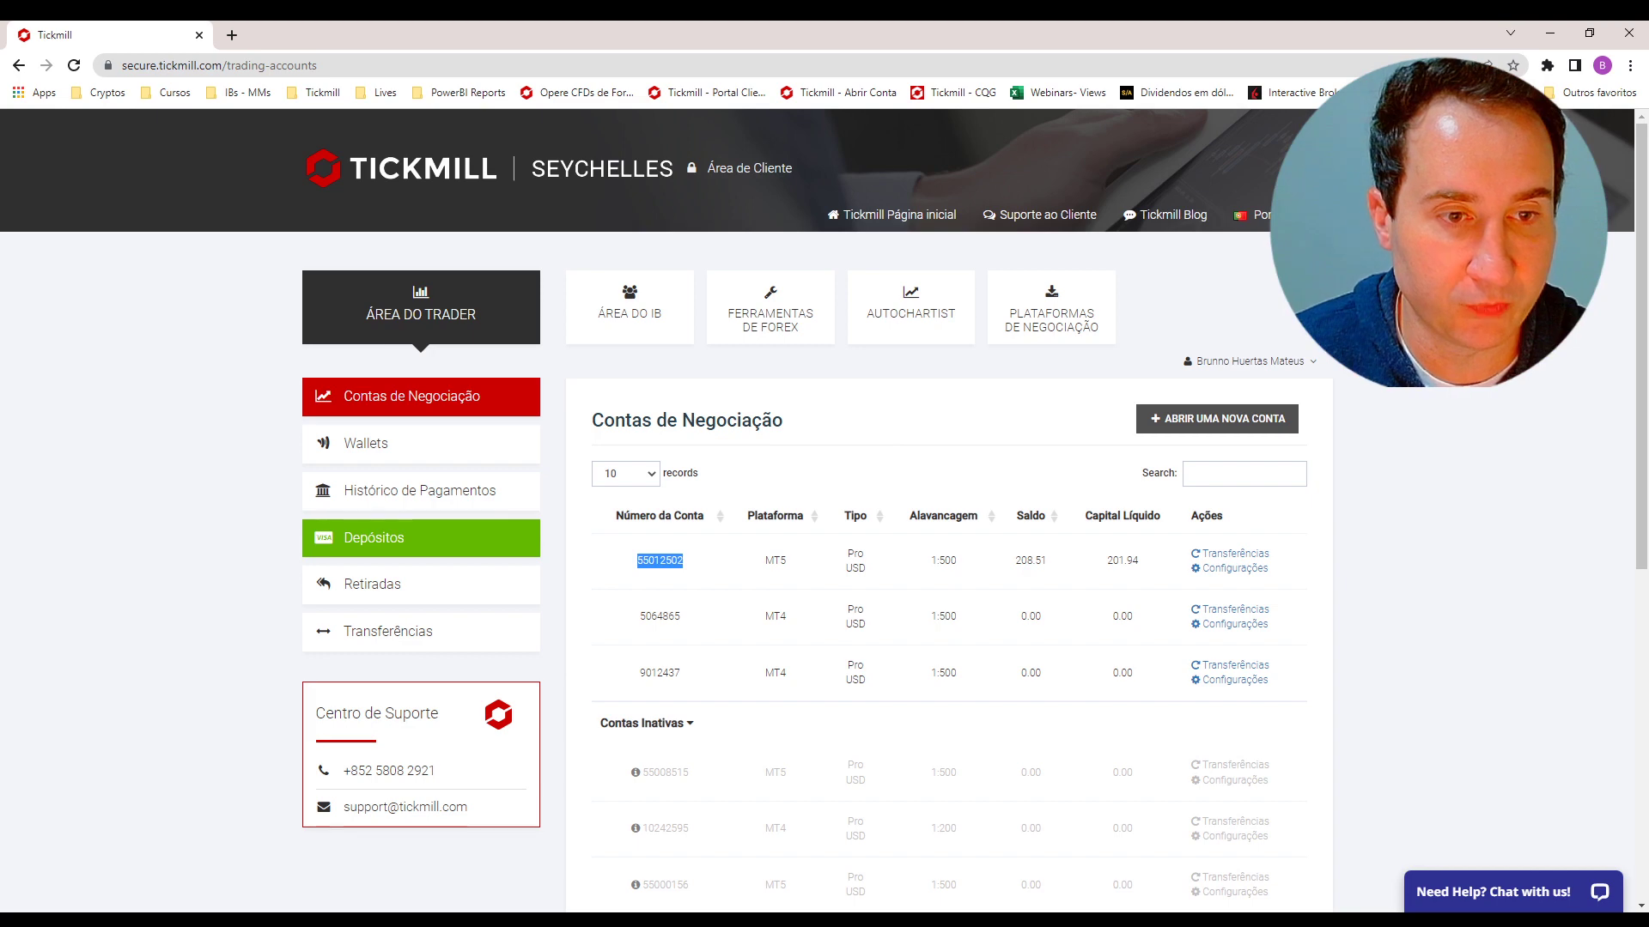
{"action": "key", "text": "alt+Tab"}
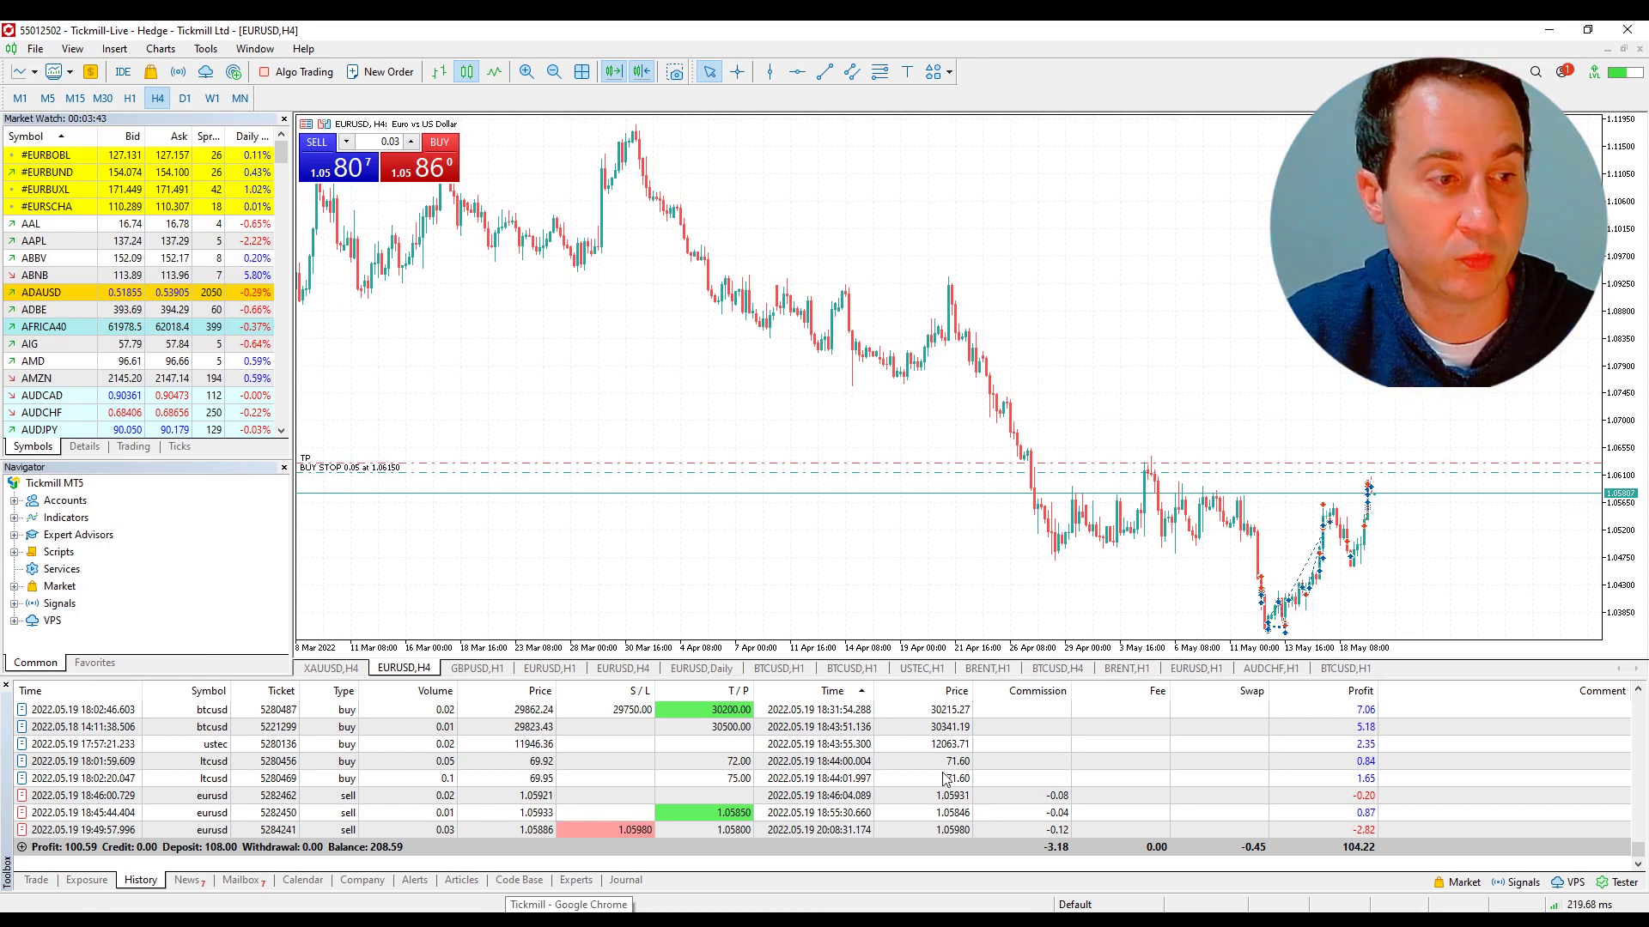
{"action": "scroll", "coordinate": [931, 777], "scroll_direction": "up", "scroll_amount": 1}
{"action": "scroll", "coordinate": [932, 778], "scroll_direction": "down", "scroll_amount": 1}
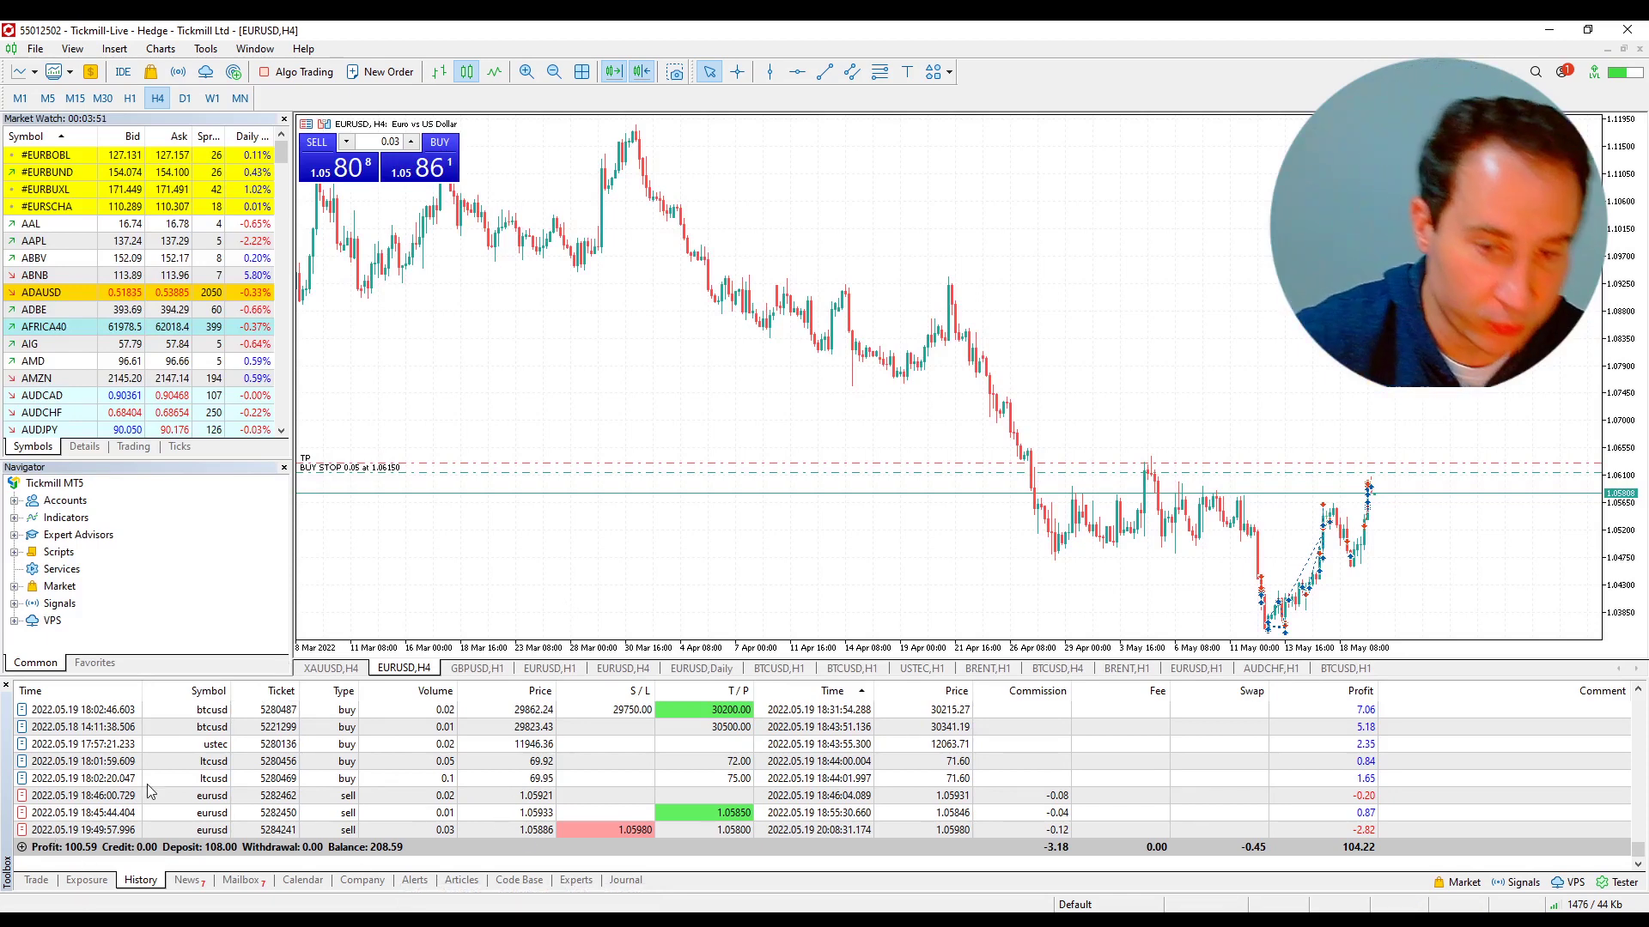
{"action": "left_click", "coordinate": [36, 880]}
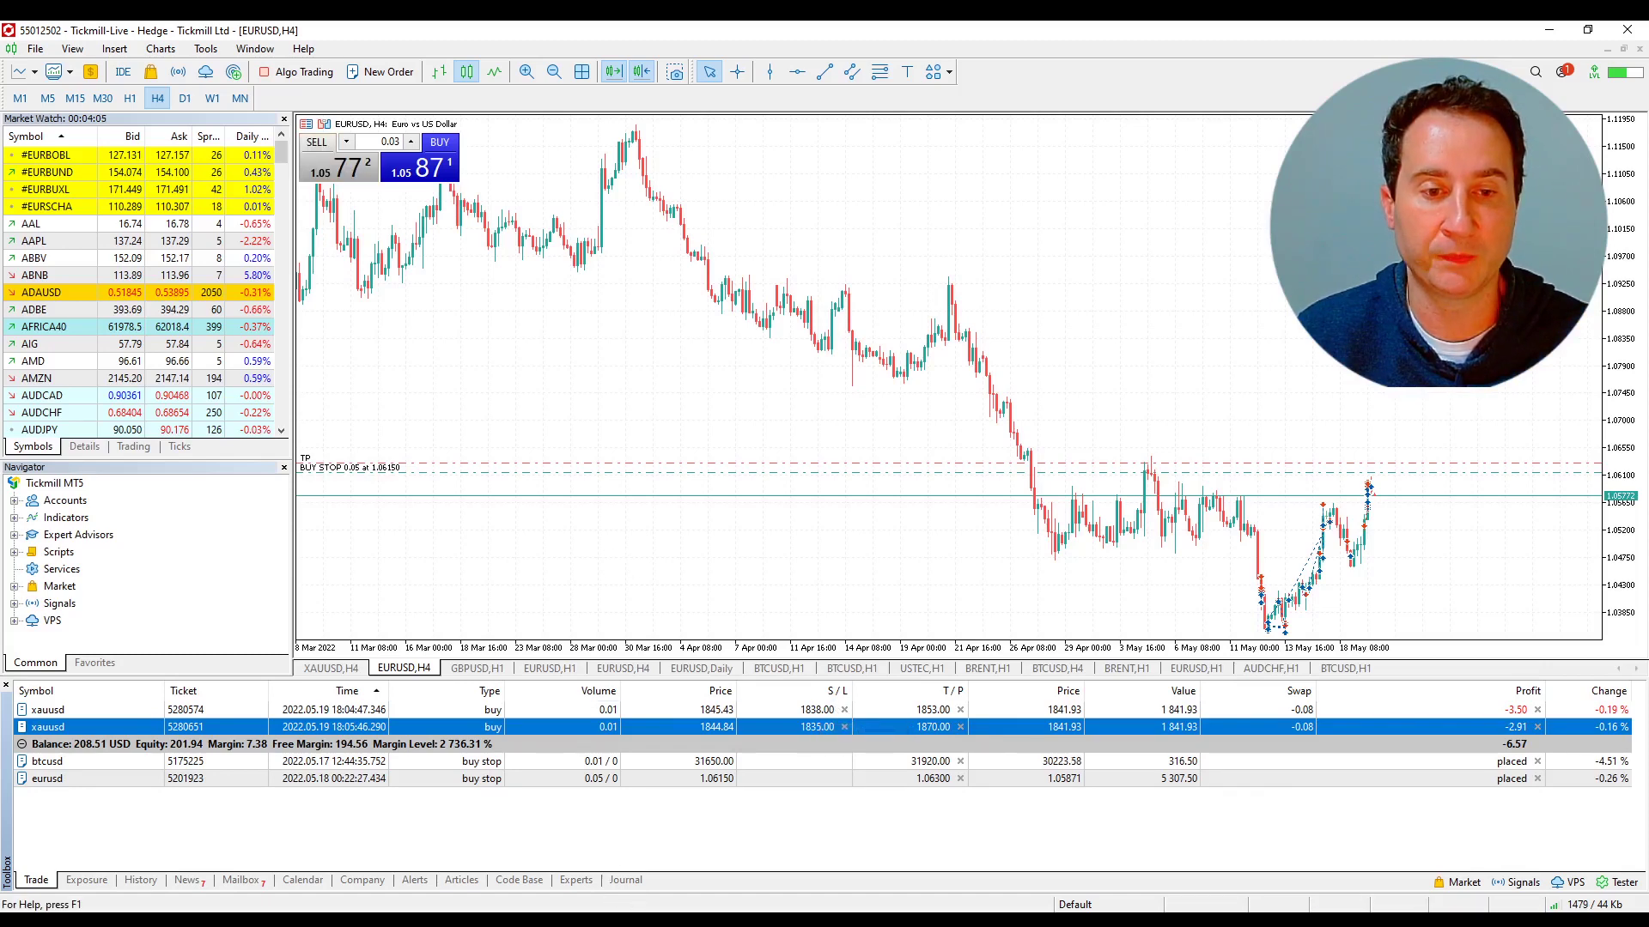
Return to the Tickmill client area and start a deposit into the USD wallet, keeping USD Carteira as the selected wallet
{"action": "key", "text": "alt+Tab"}
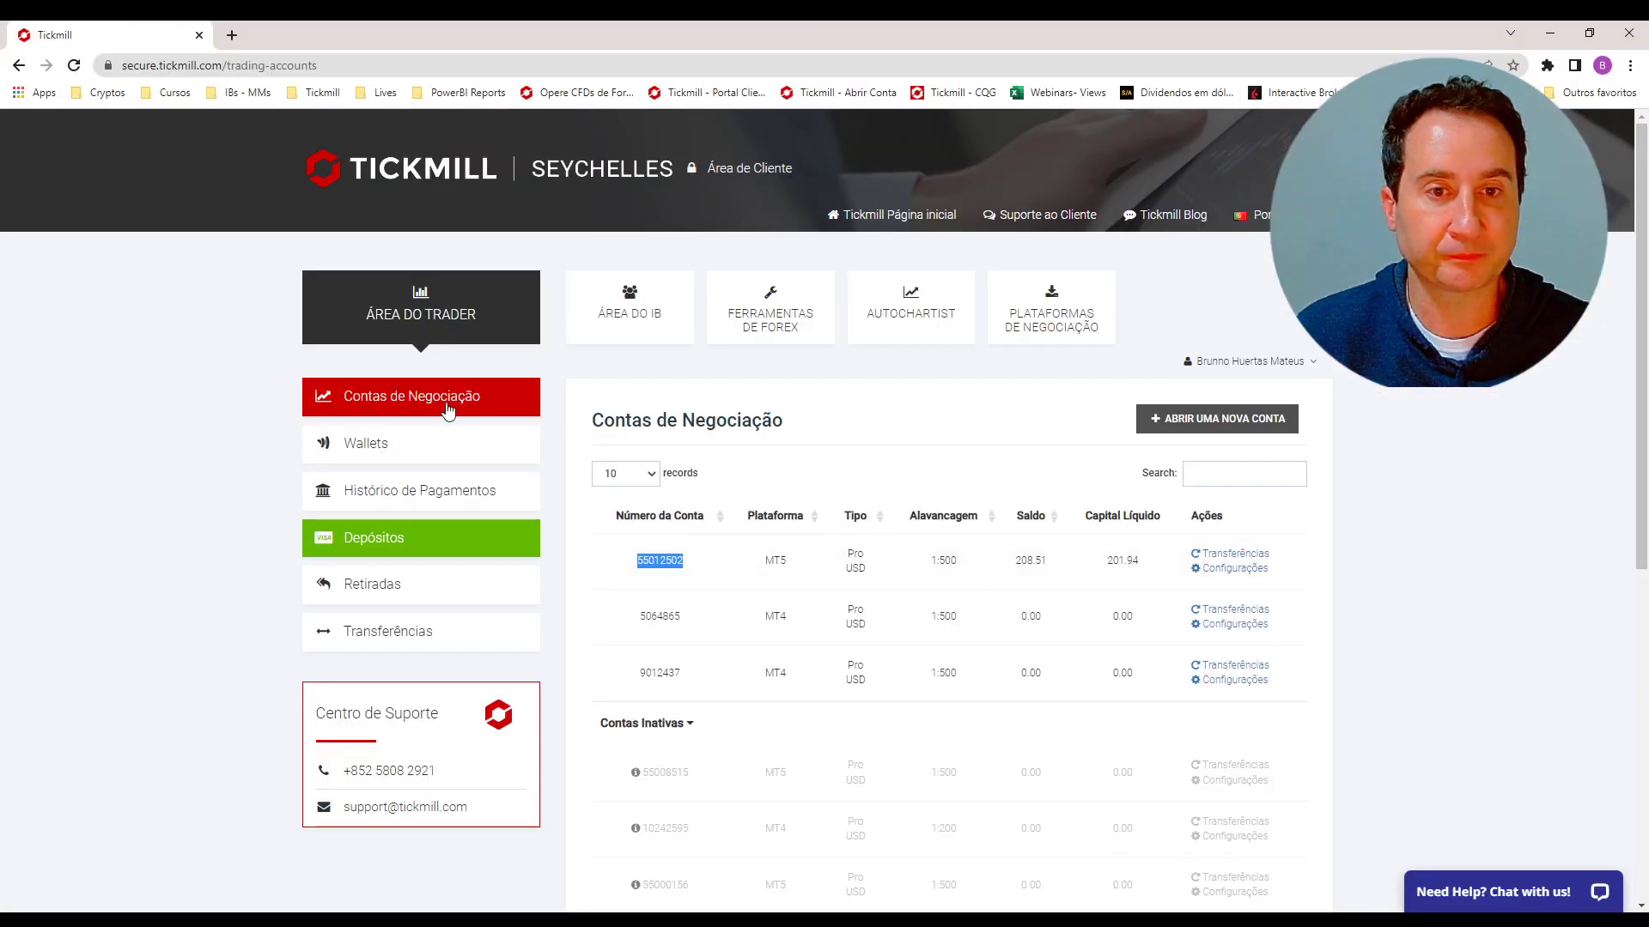
{"action": "left_click", "coordinate": [391, 452]}
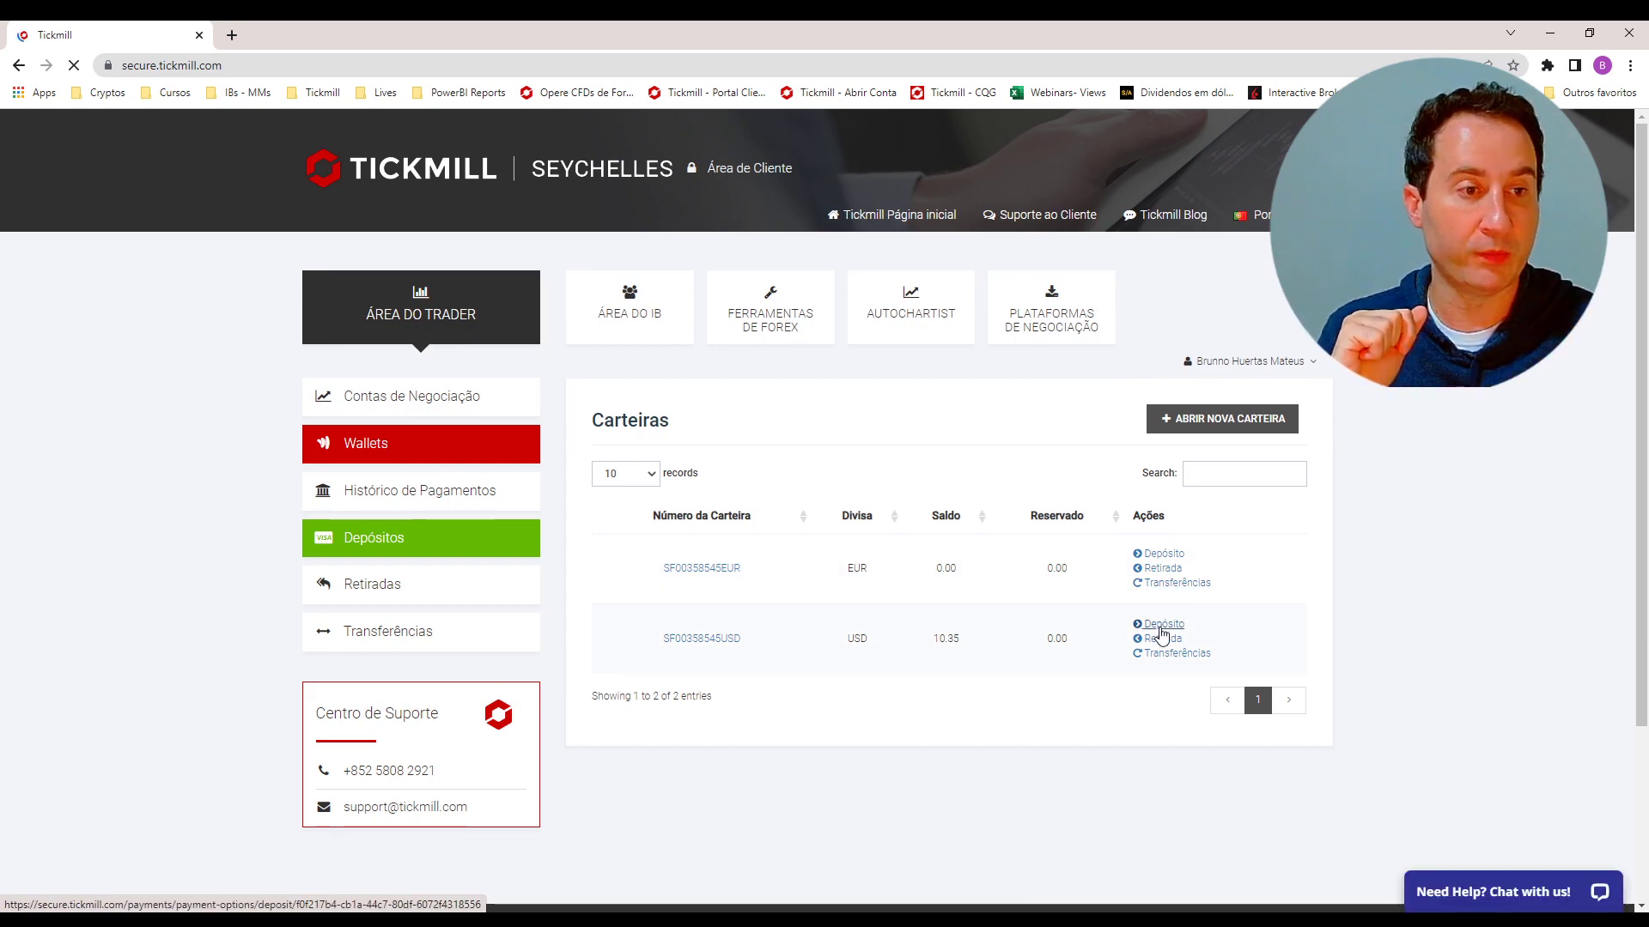
{"action": "left_click", "coordinate": [1161, 628]}
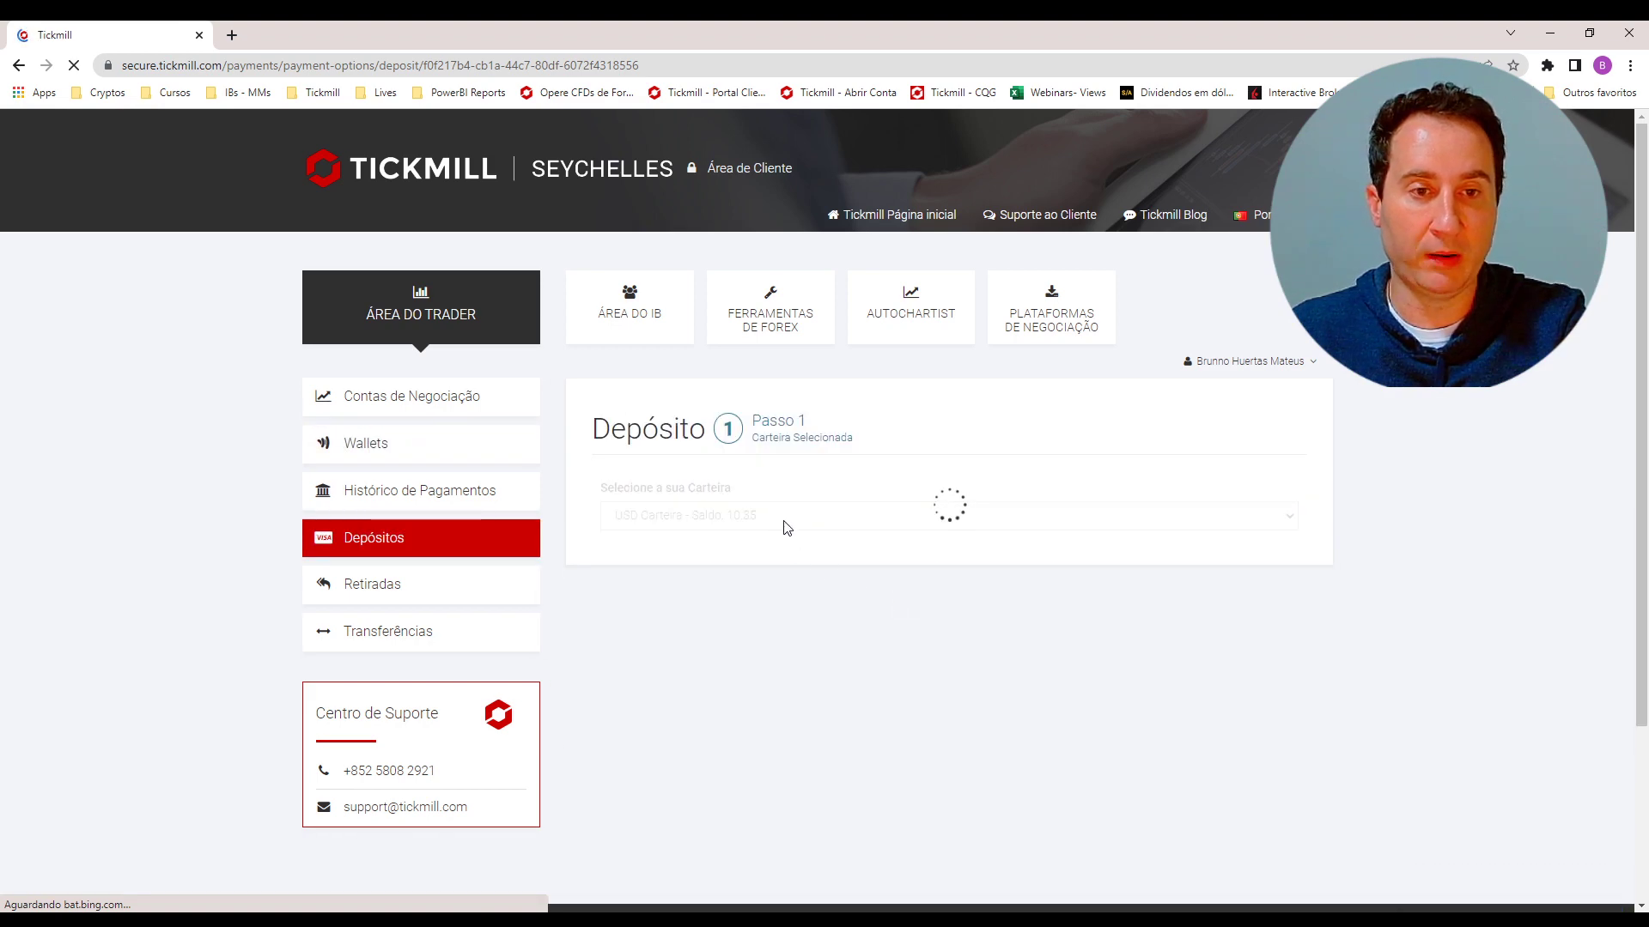
{"action": "left_click", "coordinate": [779, 521]}
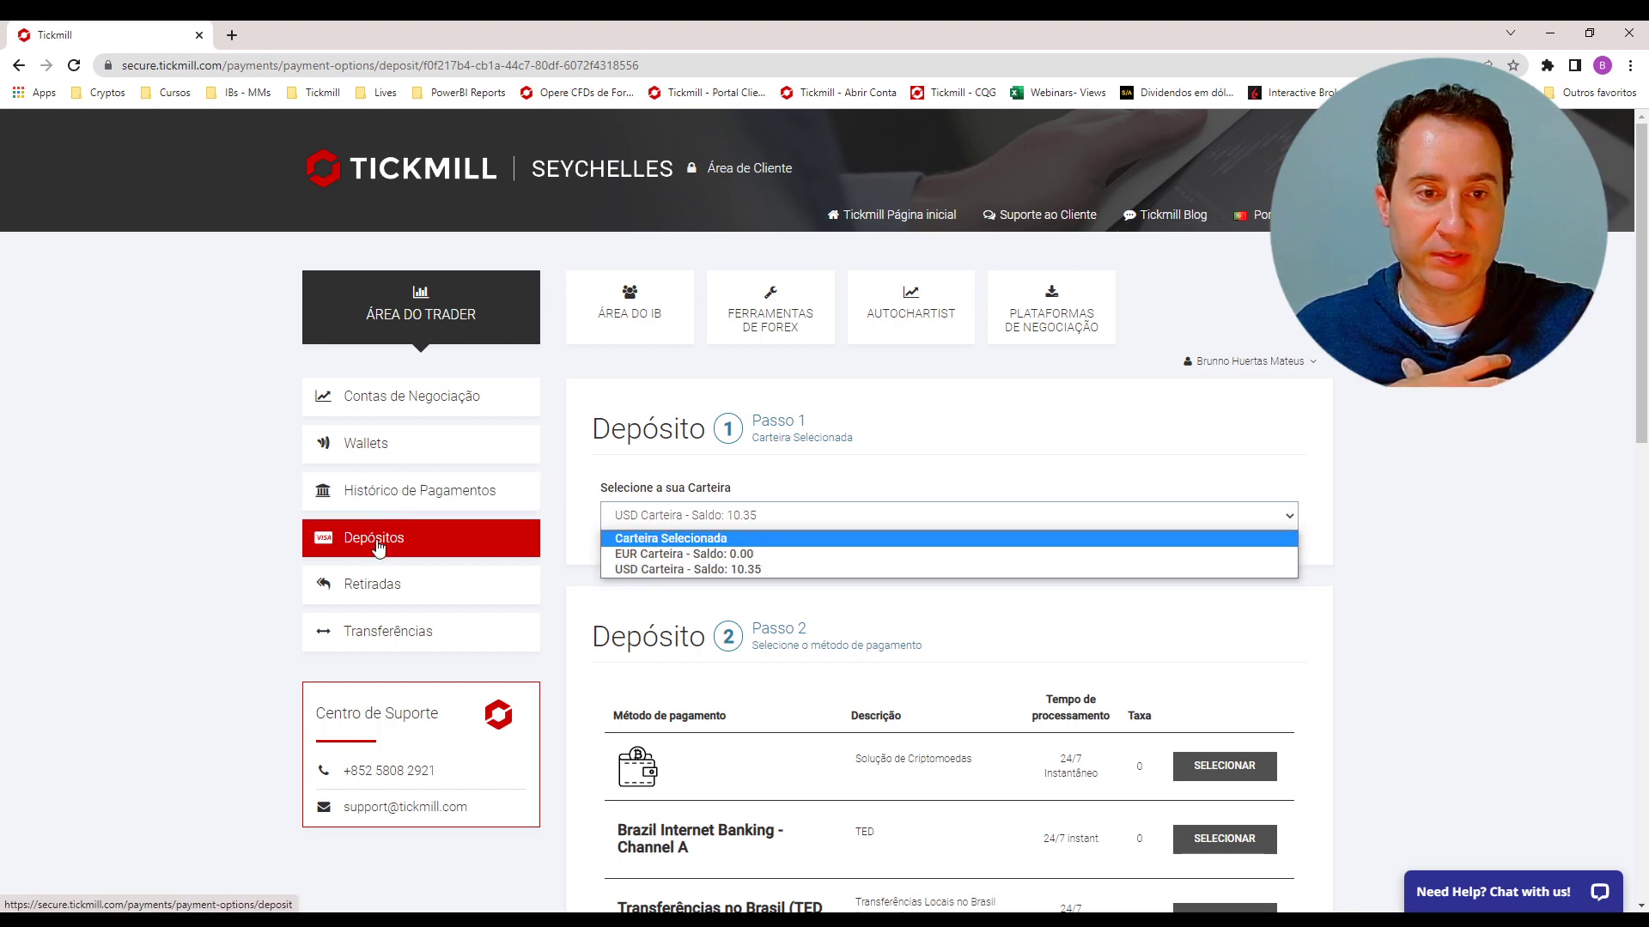
{"action": "key", "text": "Down"}
{"action": "key", "text": "Down"}
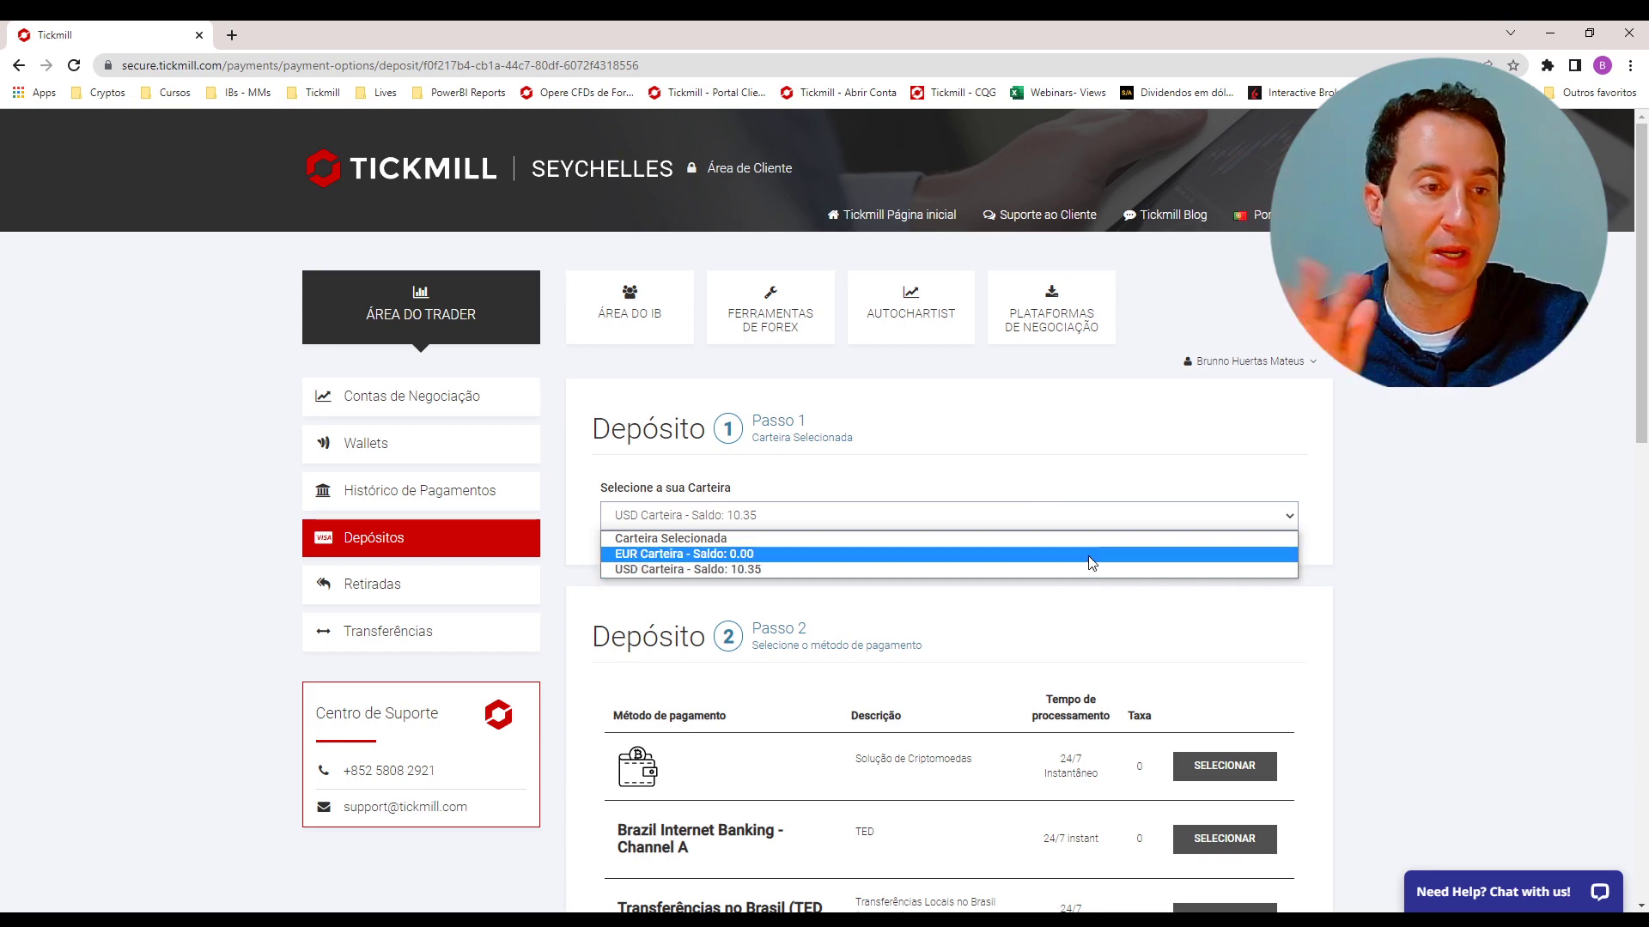
{"action": "left_click", "coordinate": [1433, 517]}
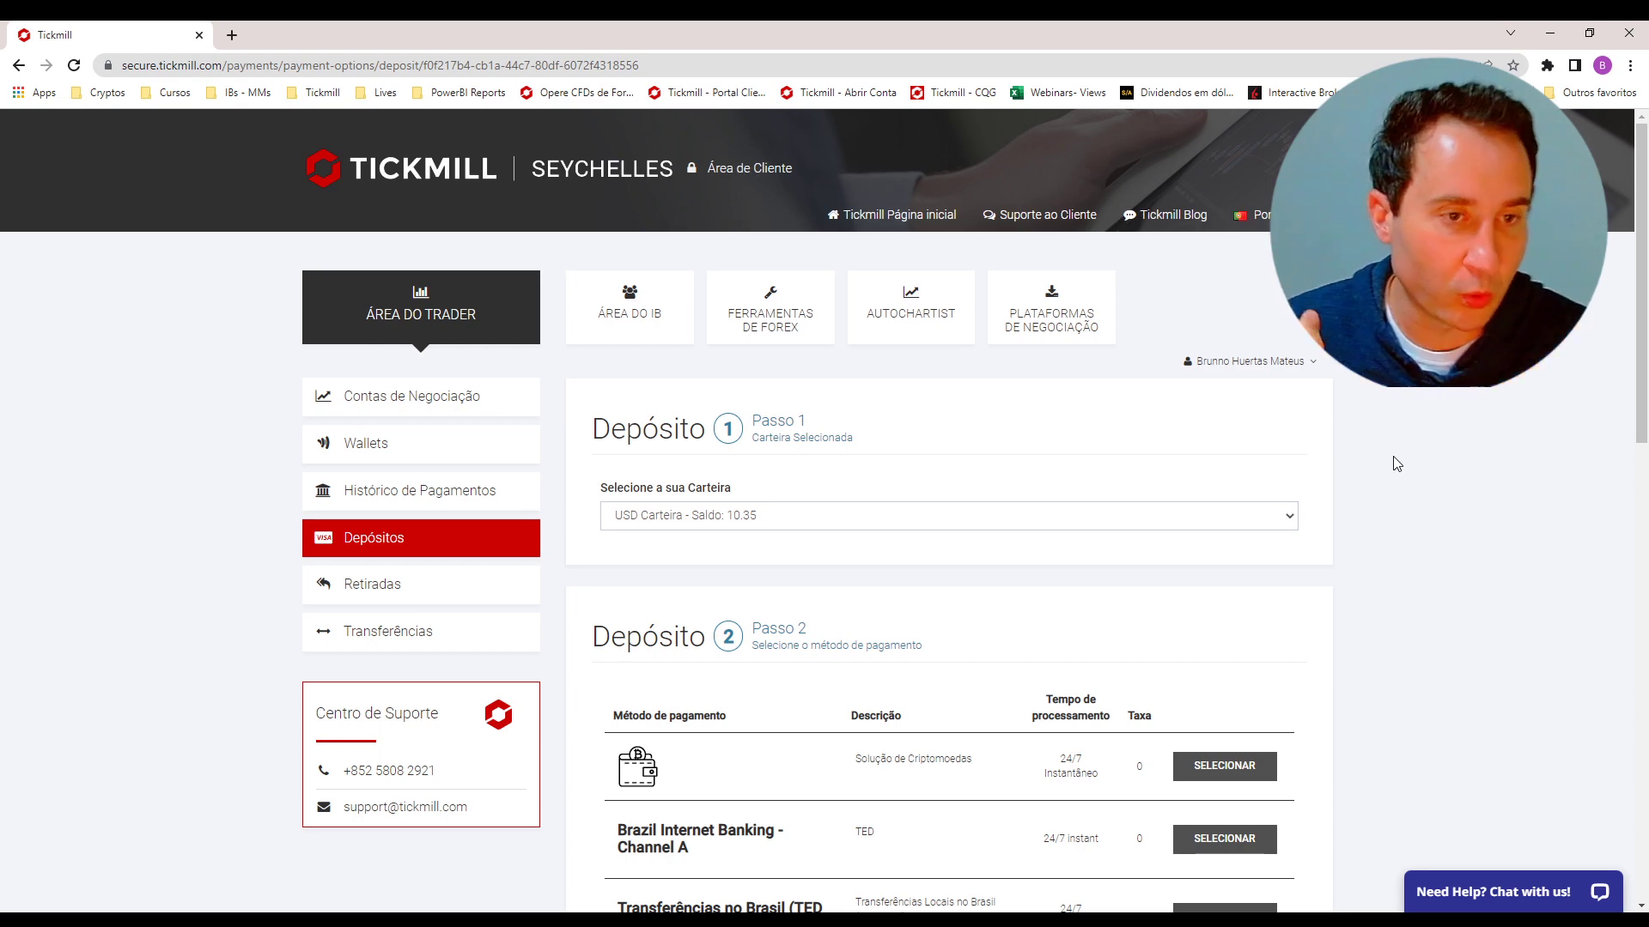
Review the deposit payment methods and choose the cryptocurrency solution (Solução de Criptomoedas)
{"action": "scroll", "coordinate": [1397, 463], "scroll_direction": "down", "scroll_amount": 2}
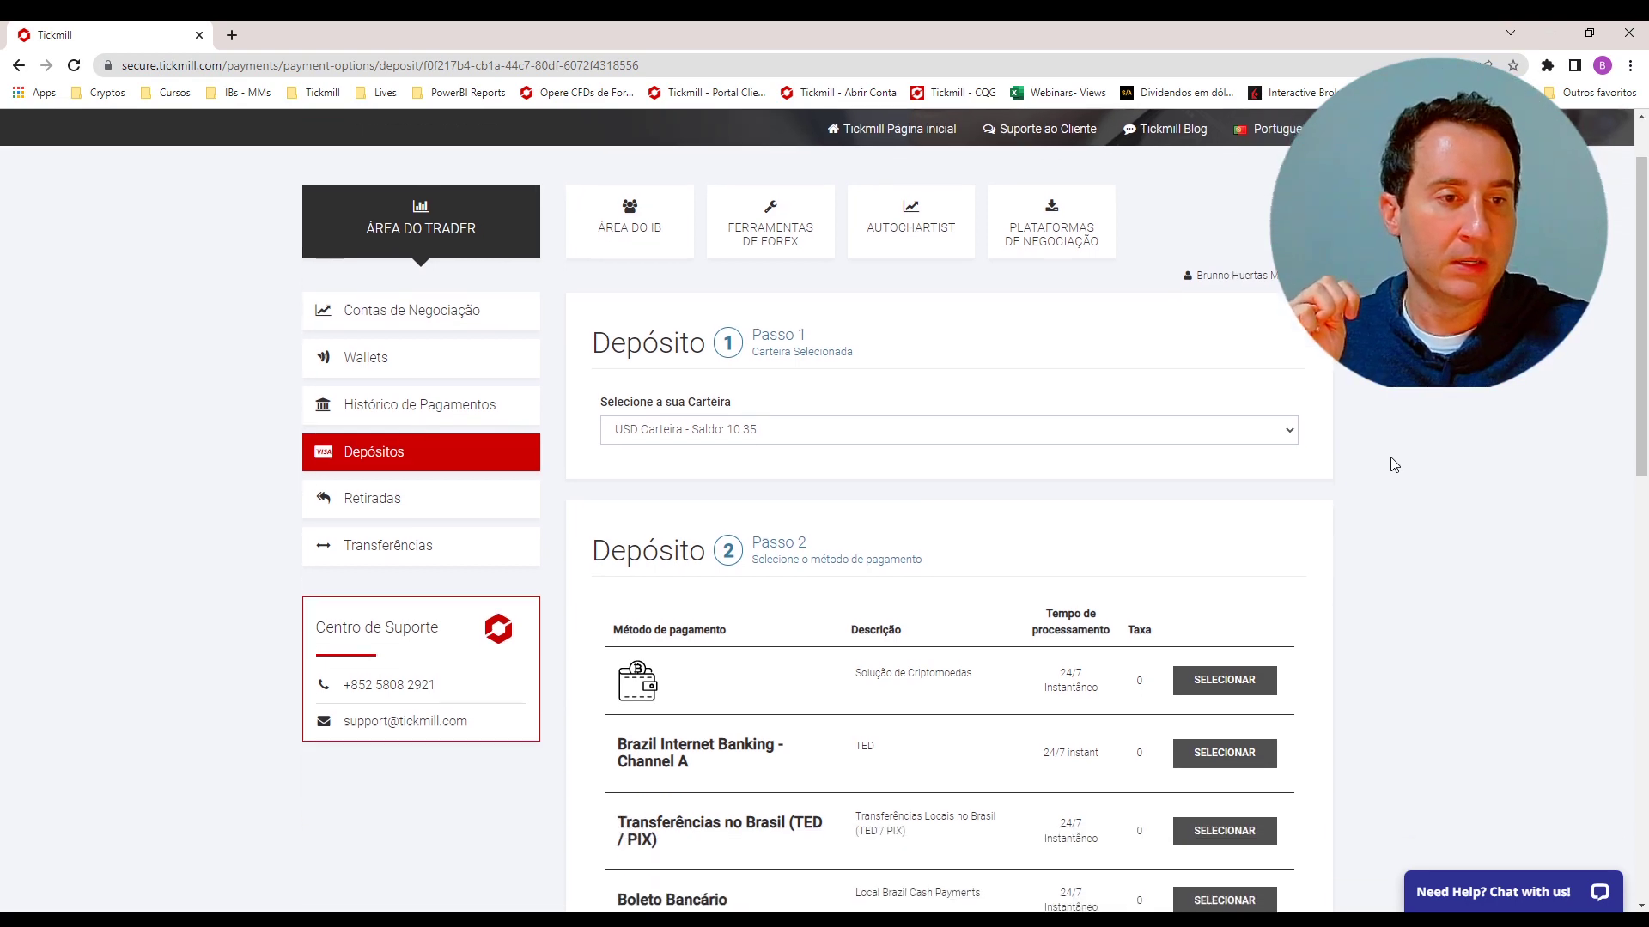
{"action": "scroll", "coordinate": [1394, 464], "scroll_direction": "down", "scroll_amount": 1}
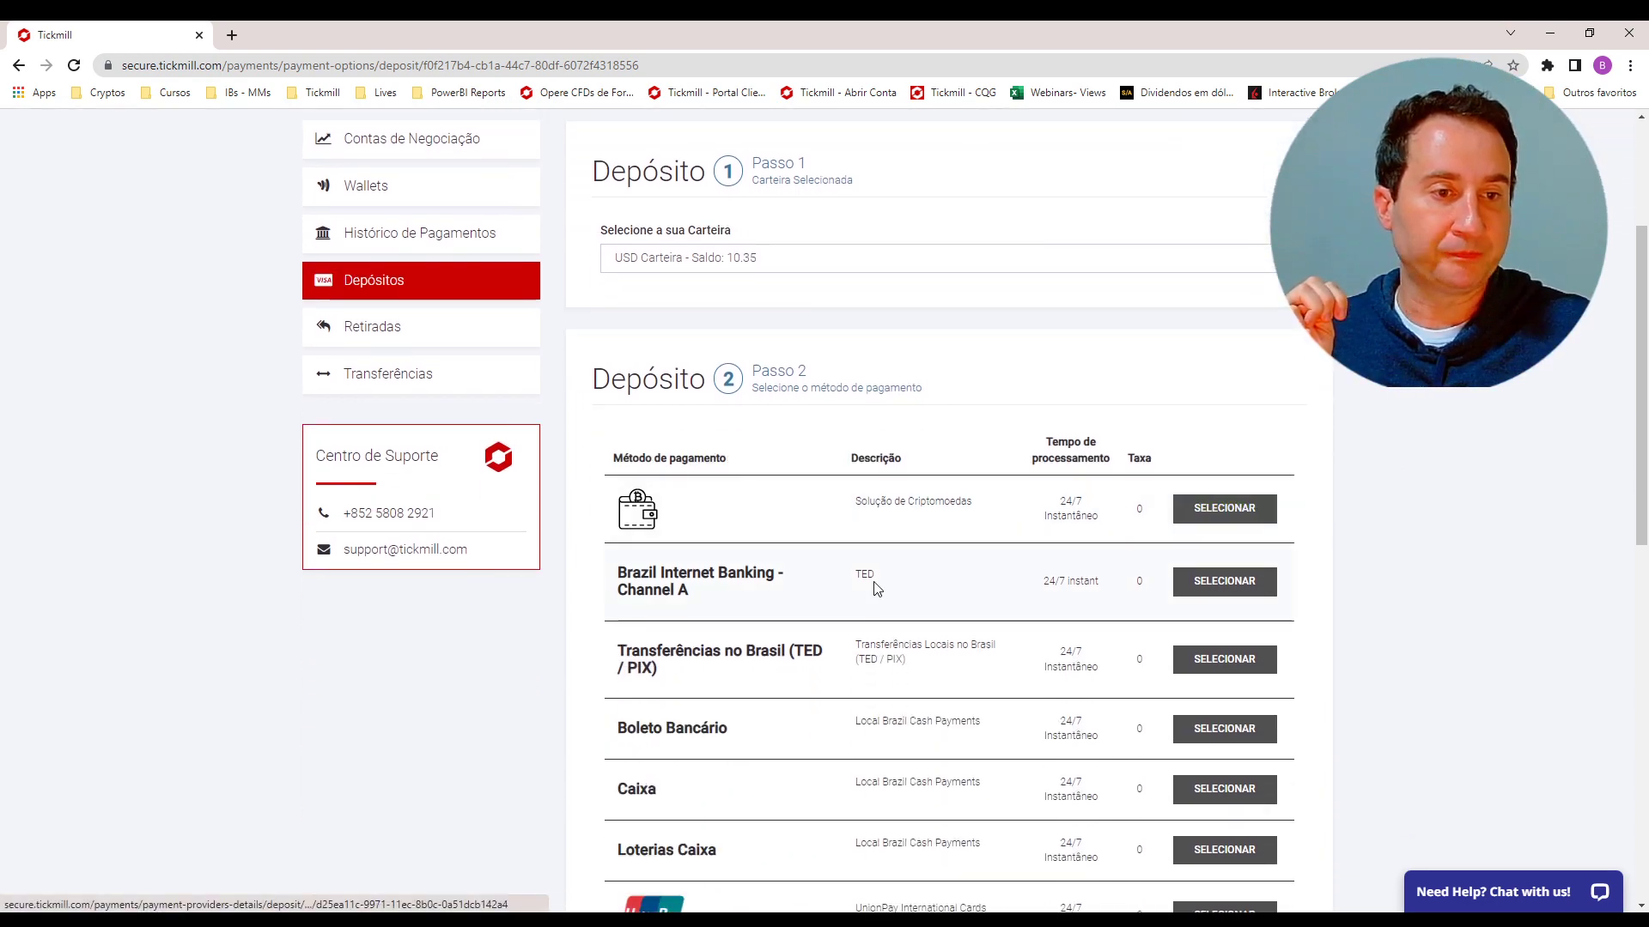
{"action": "double_click", "coordinate": [852, 584]}
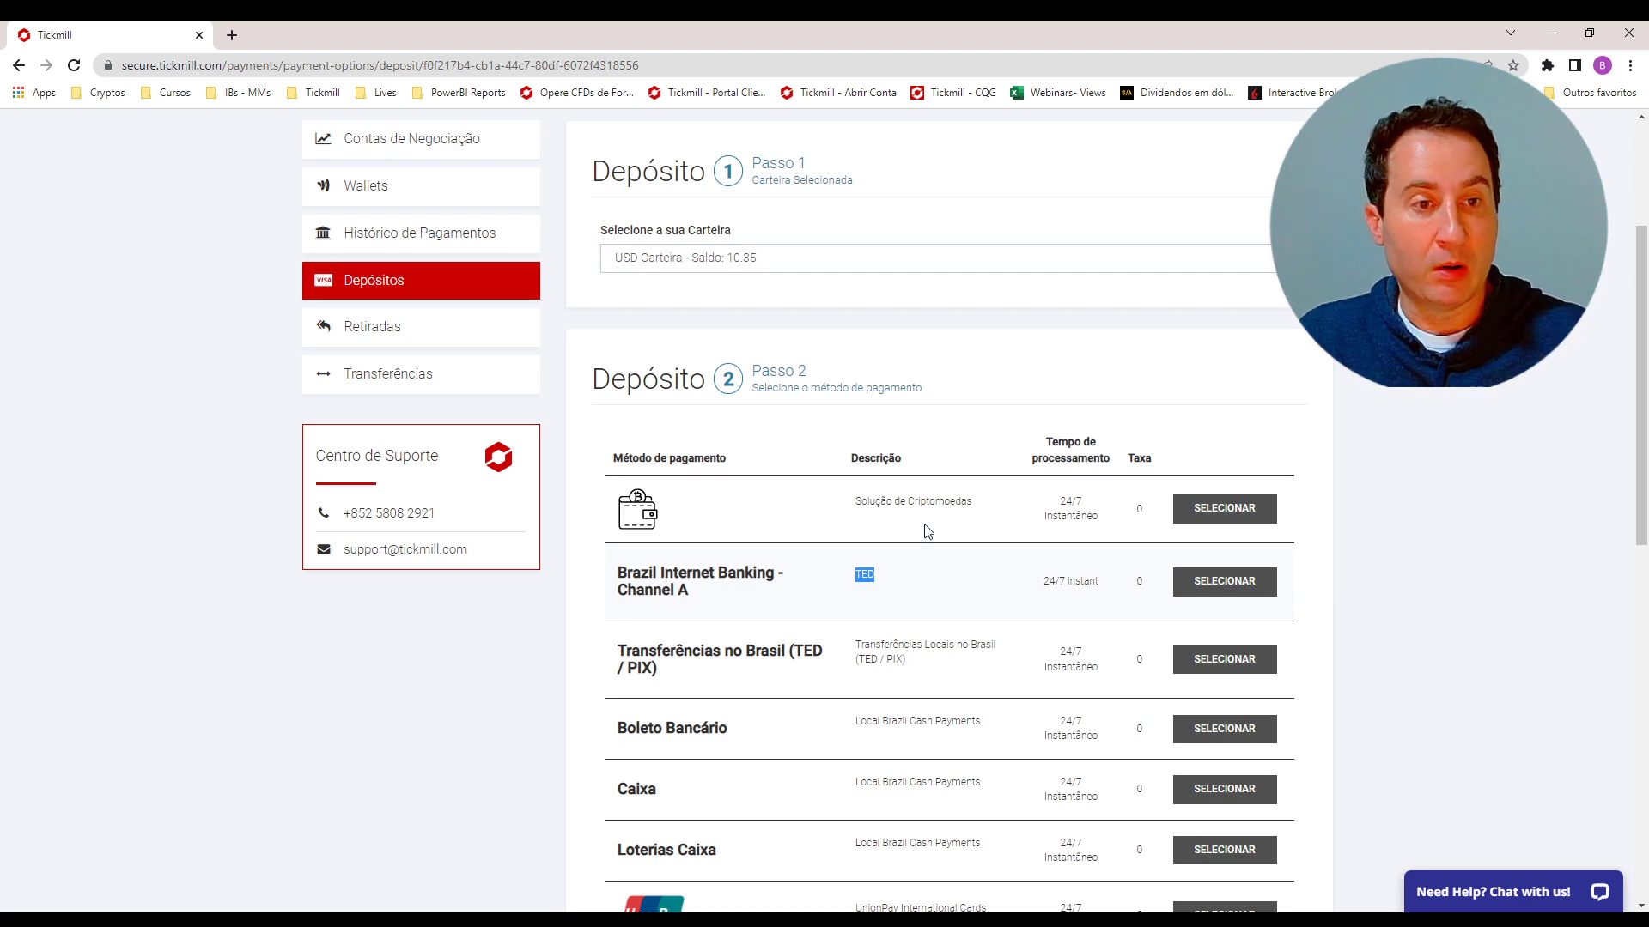
{"action": "triple_click", "coordinate": [899, 502]}
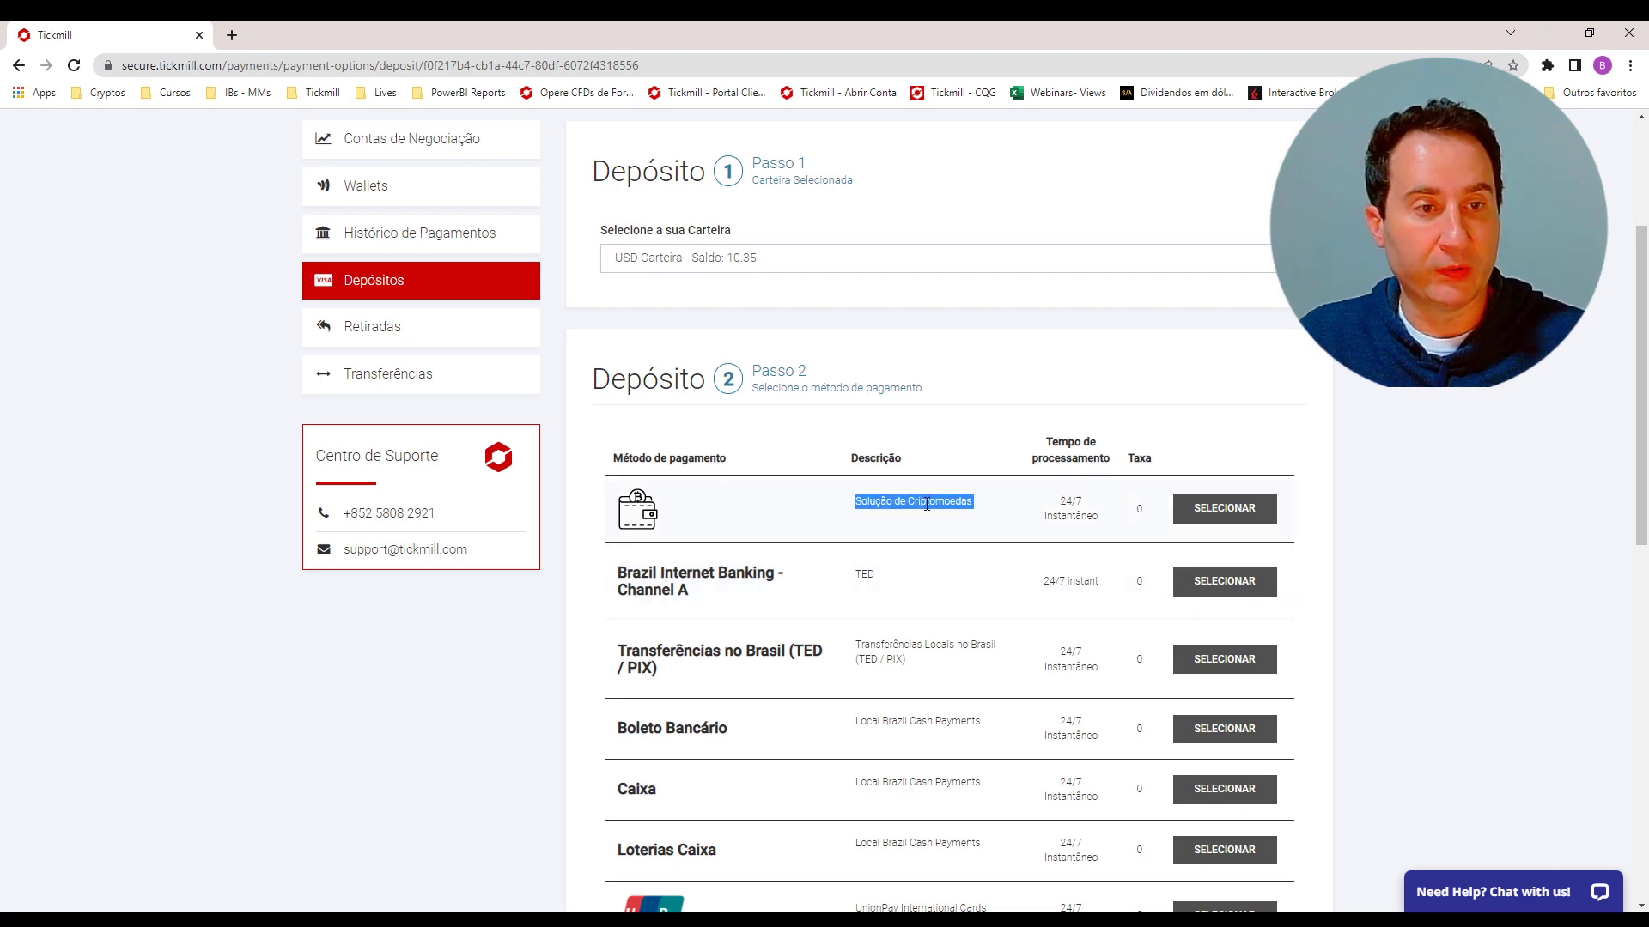
{"action": "left_click", "coordinate": [1219, 511]}
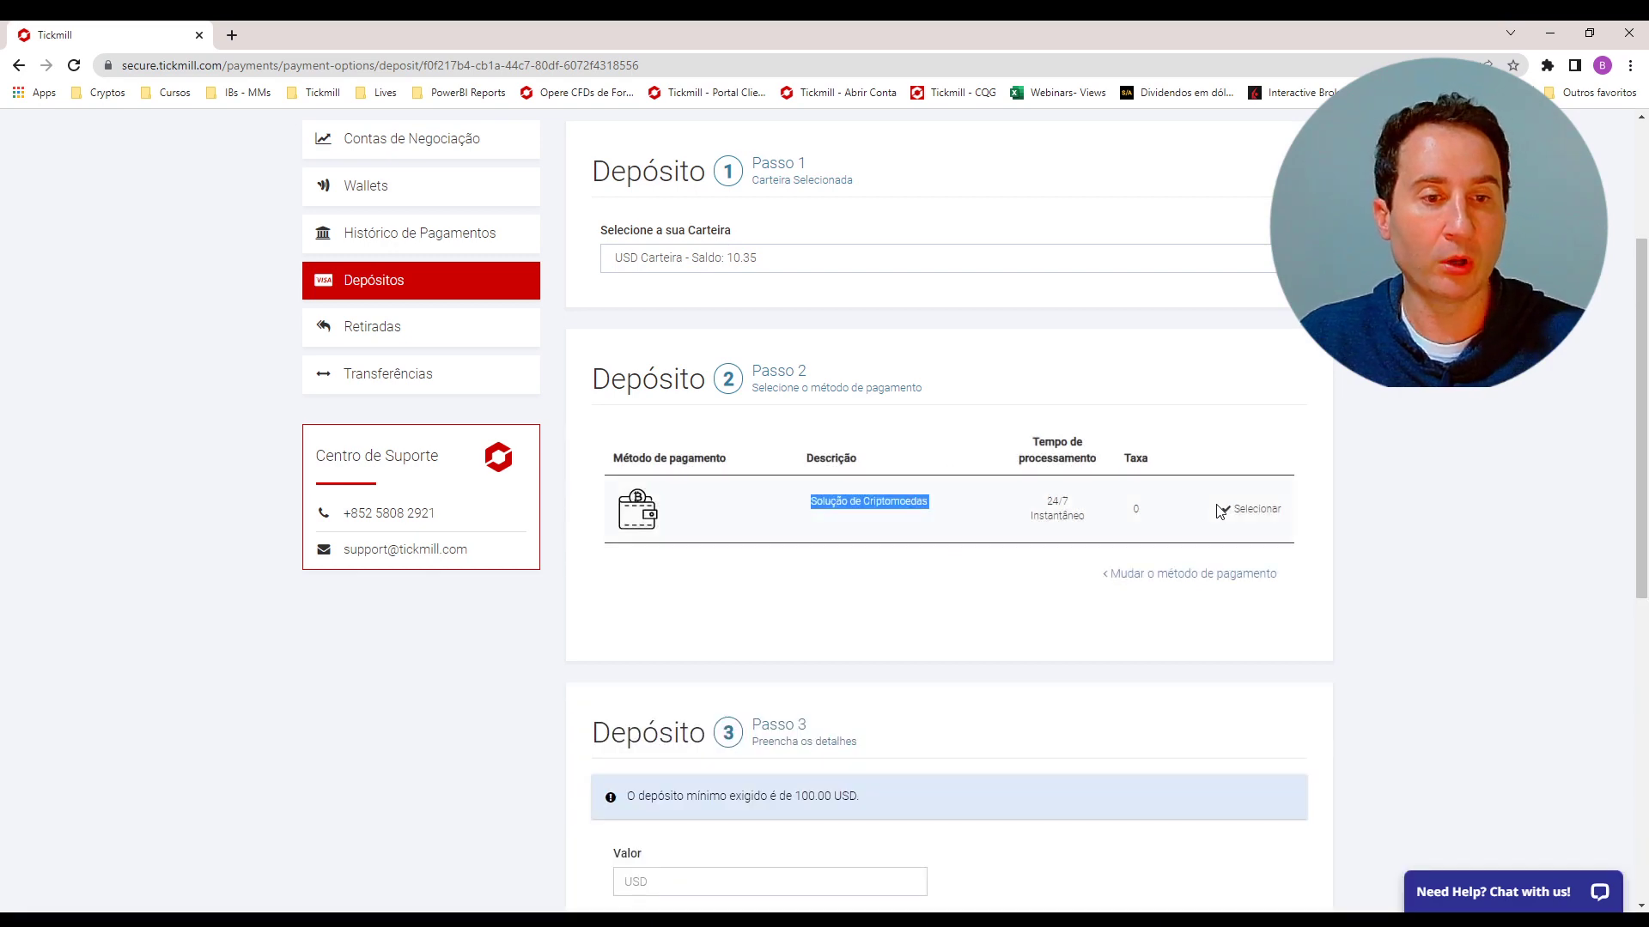
Set the deposit amount to 500 USD, accept the payment terms and conditions, and submit the deposit request
{"action": "scroll", "coordinate": [946, 544], "scroll_direction": "down", "scroll_amount": 4}
{"action": "left_click", "coordinate": [693, 543]}
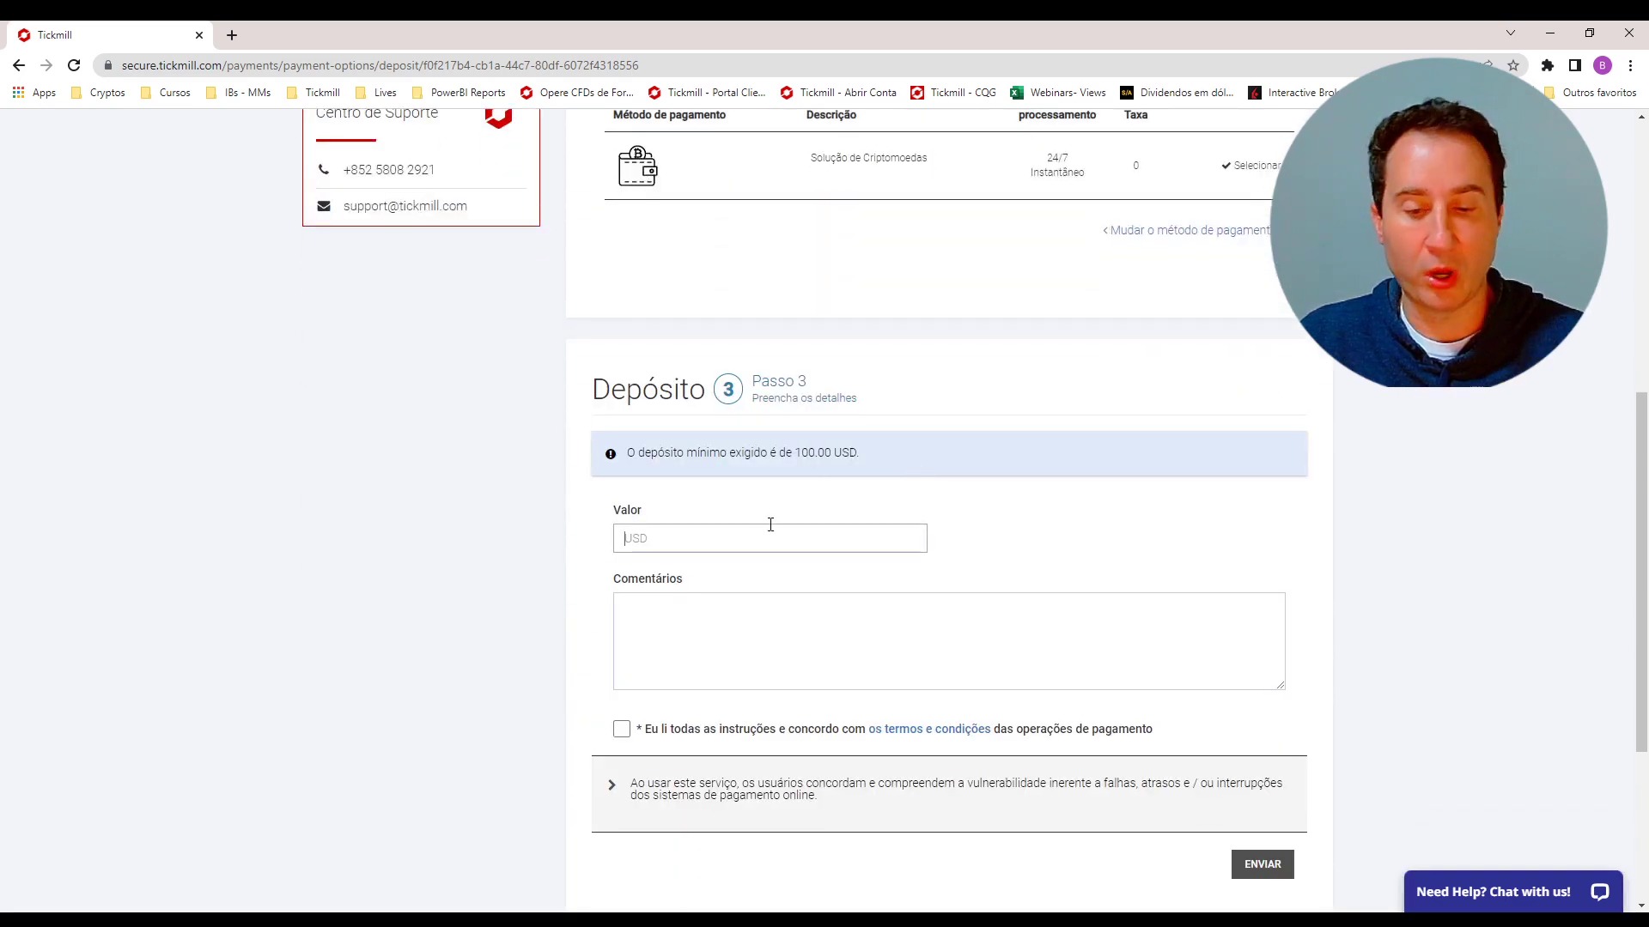
{"action": "type", "text": "500"}
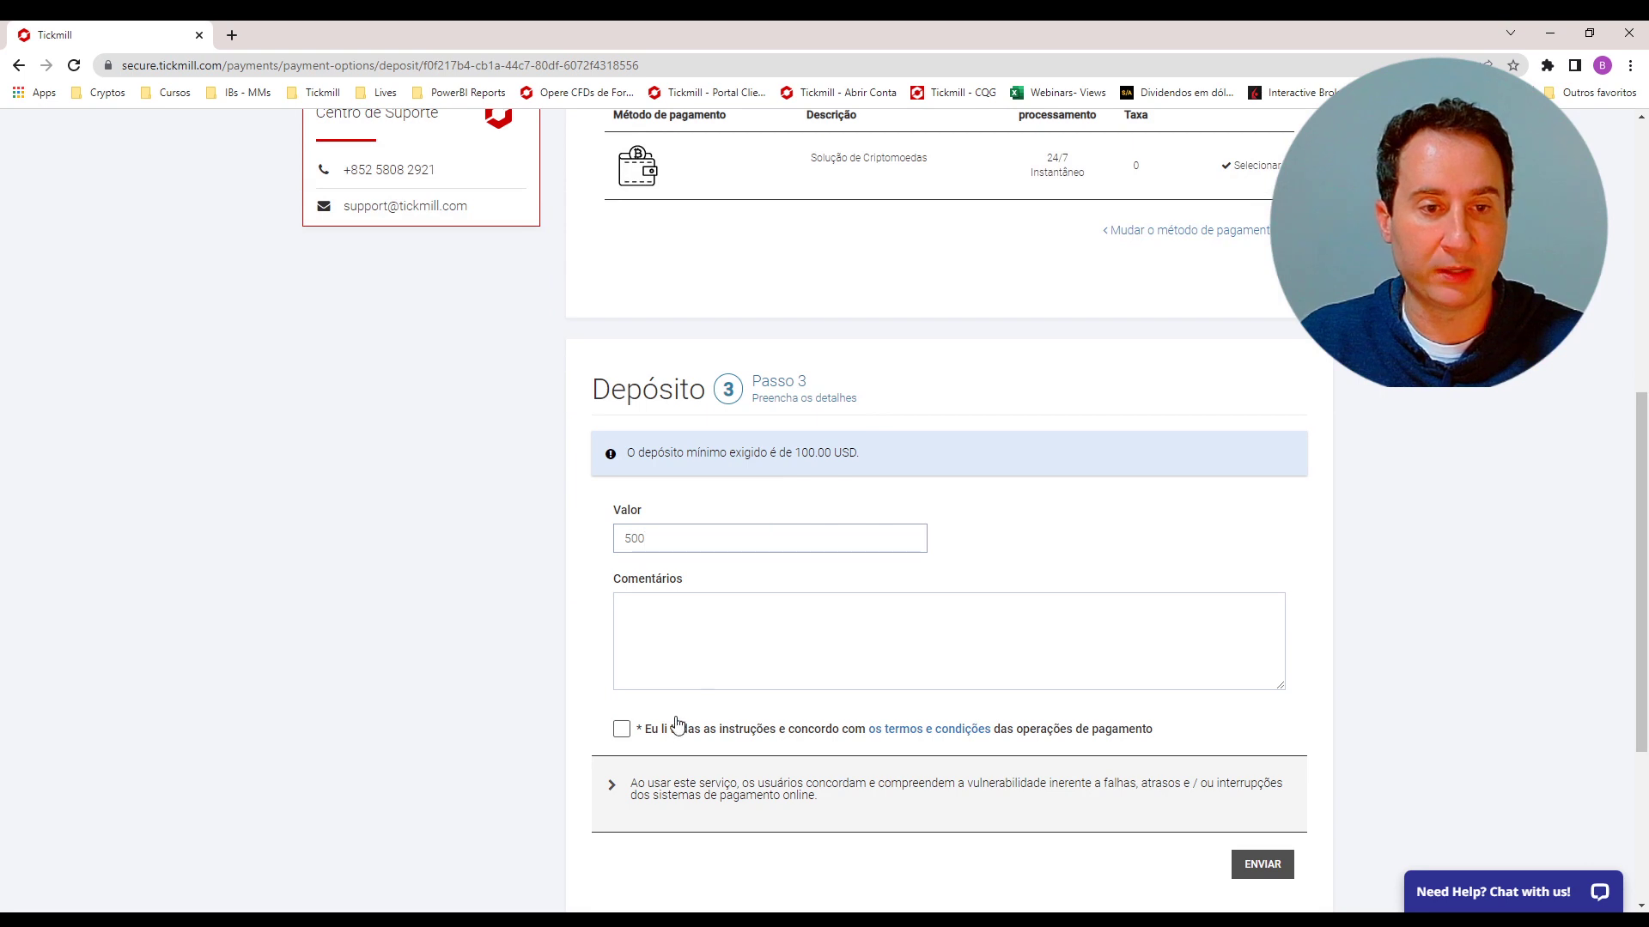
{"action": "left_click", "coordinate": [621, 729]}
{"action": "left_click", "coordinate": [1262, 866]}
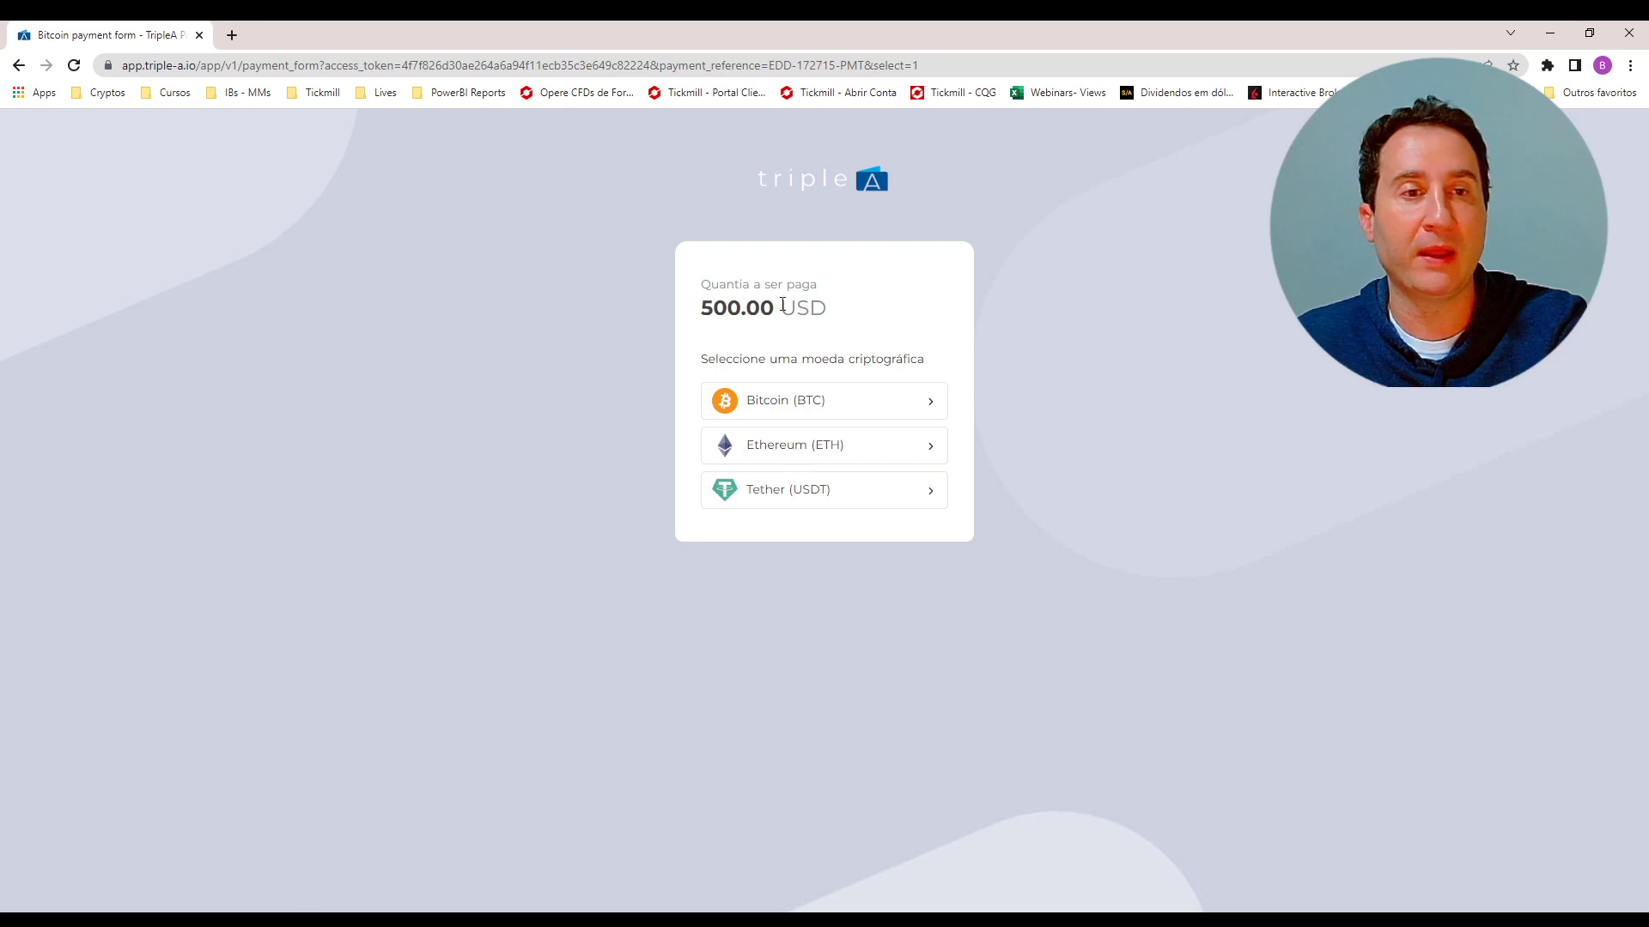
Review the crypto payment amount and the Tether (USDT) payment form's ERC20 network requirement, address and QR code
{"action": "left_click_drag", "start_coordinate": [703, 305], "coordinate": [760, 310]}
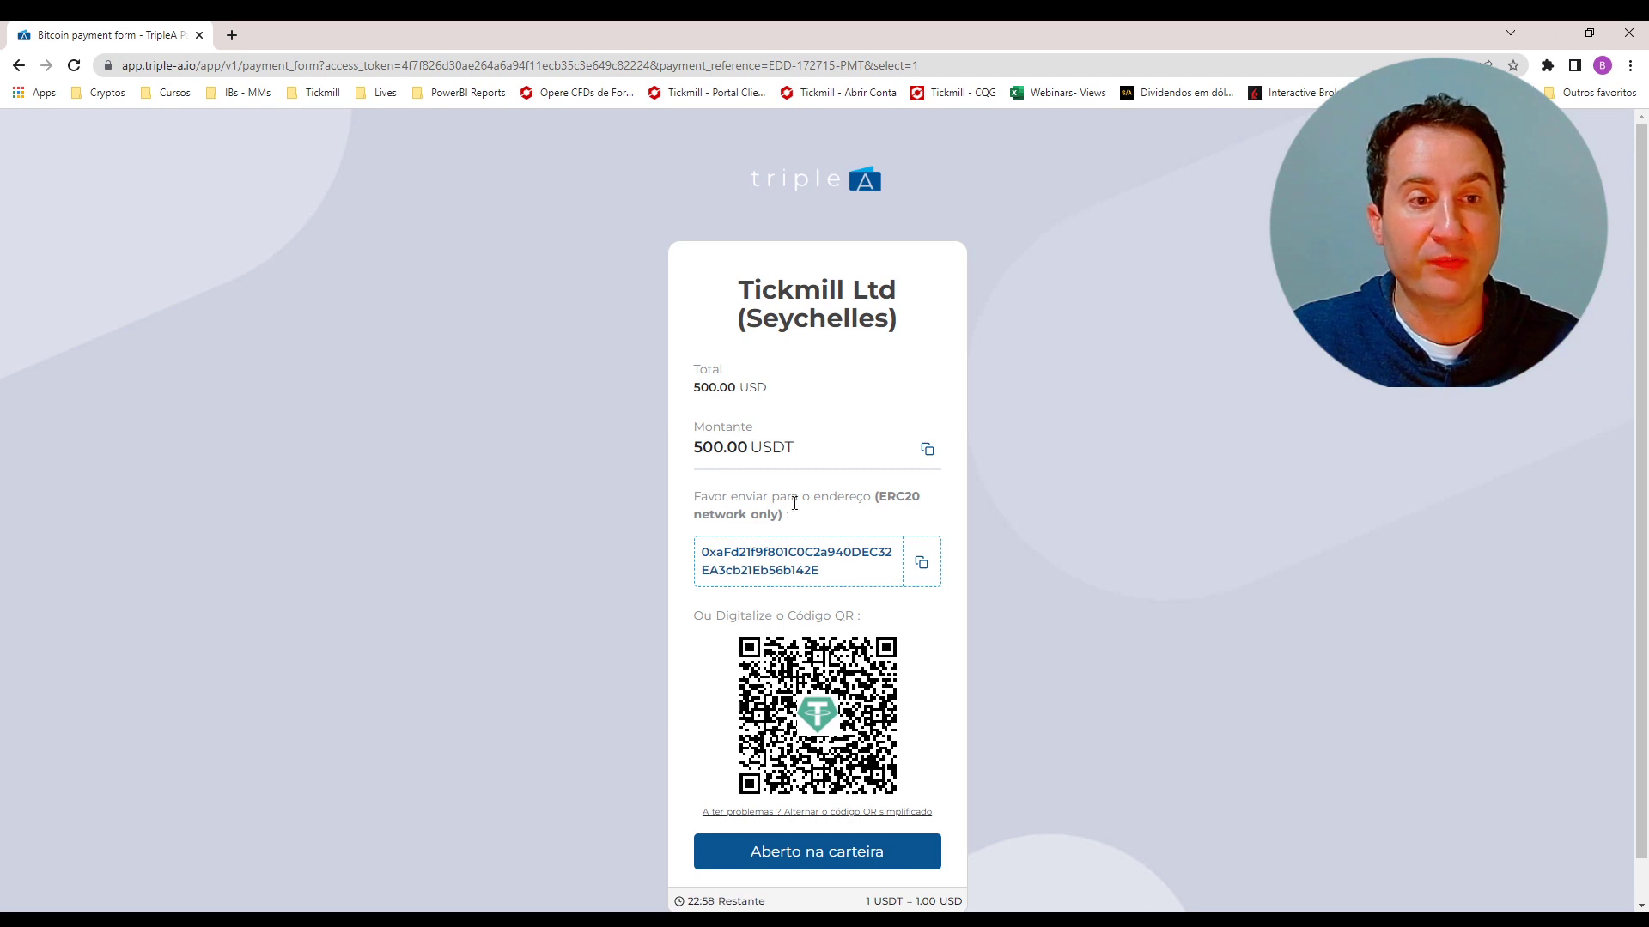
{"action": "left_click_drag", "start_coordinate": [877, 498], "coordinate": [908, 522]}
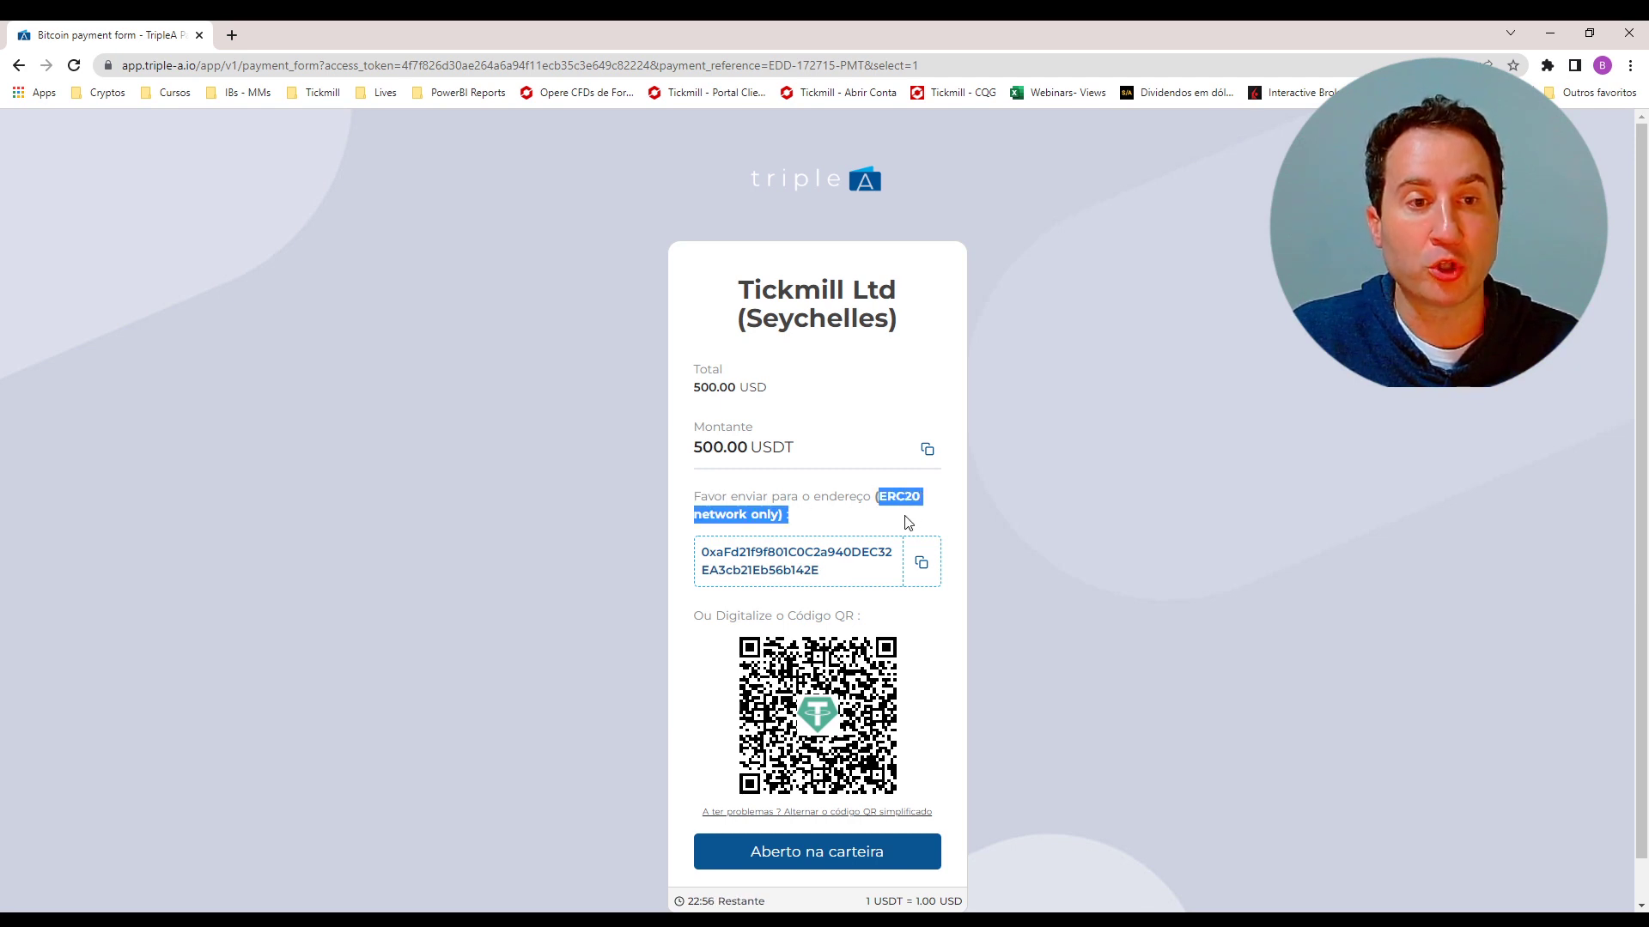
{"action": "left_click", "coordinate": [891, 498]}
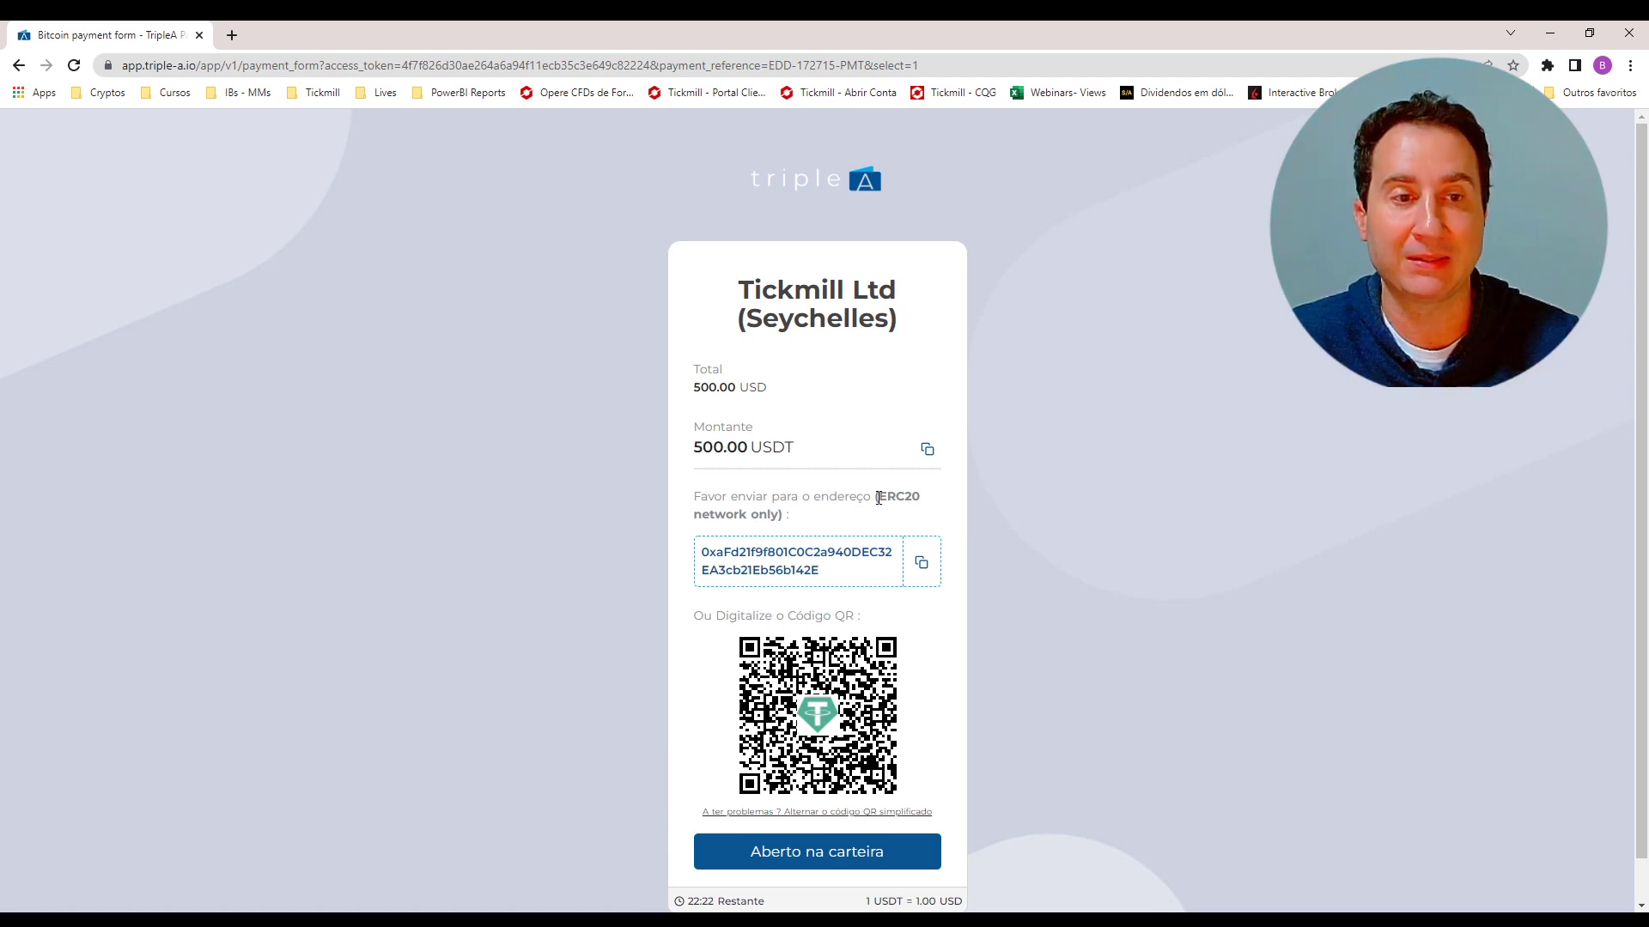
{"action": "left_click_drag", "start_coordinate": [877, 498], "coordinate": [904, 498]}
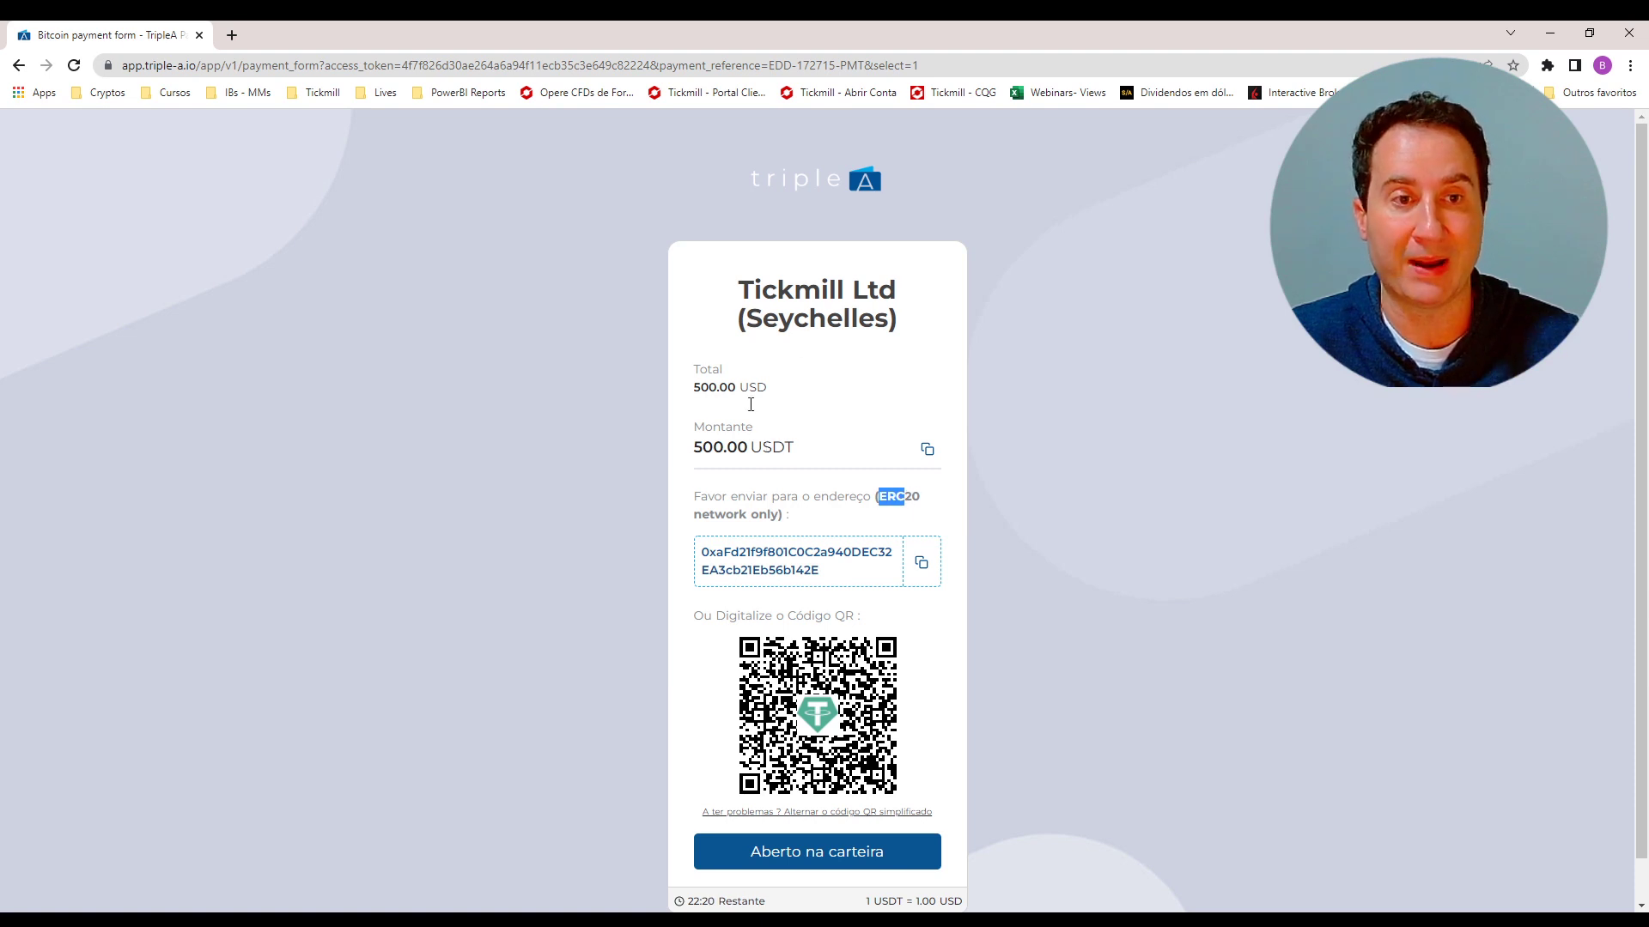
{"action": "left_click", "coordinate": [890, 497]}
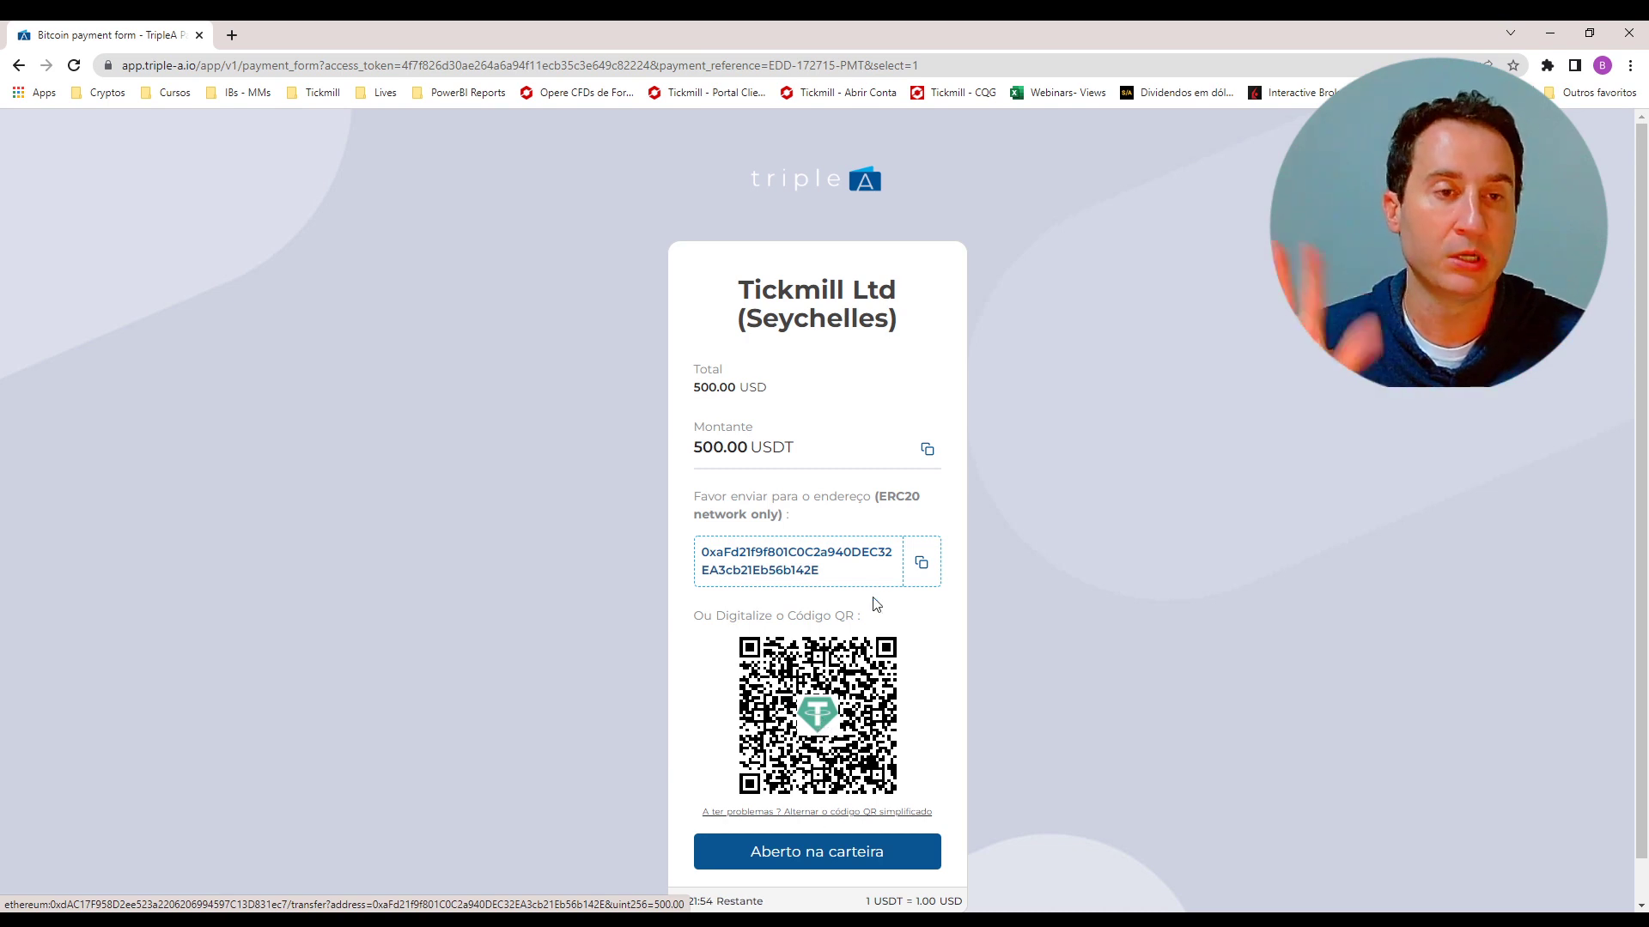
{"action": "scroll", "coordinate": [866, 548], "scroll_direction": "down", "scroll_amount": 1}
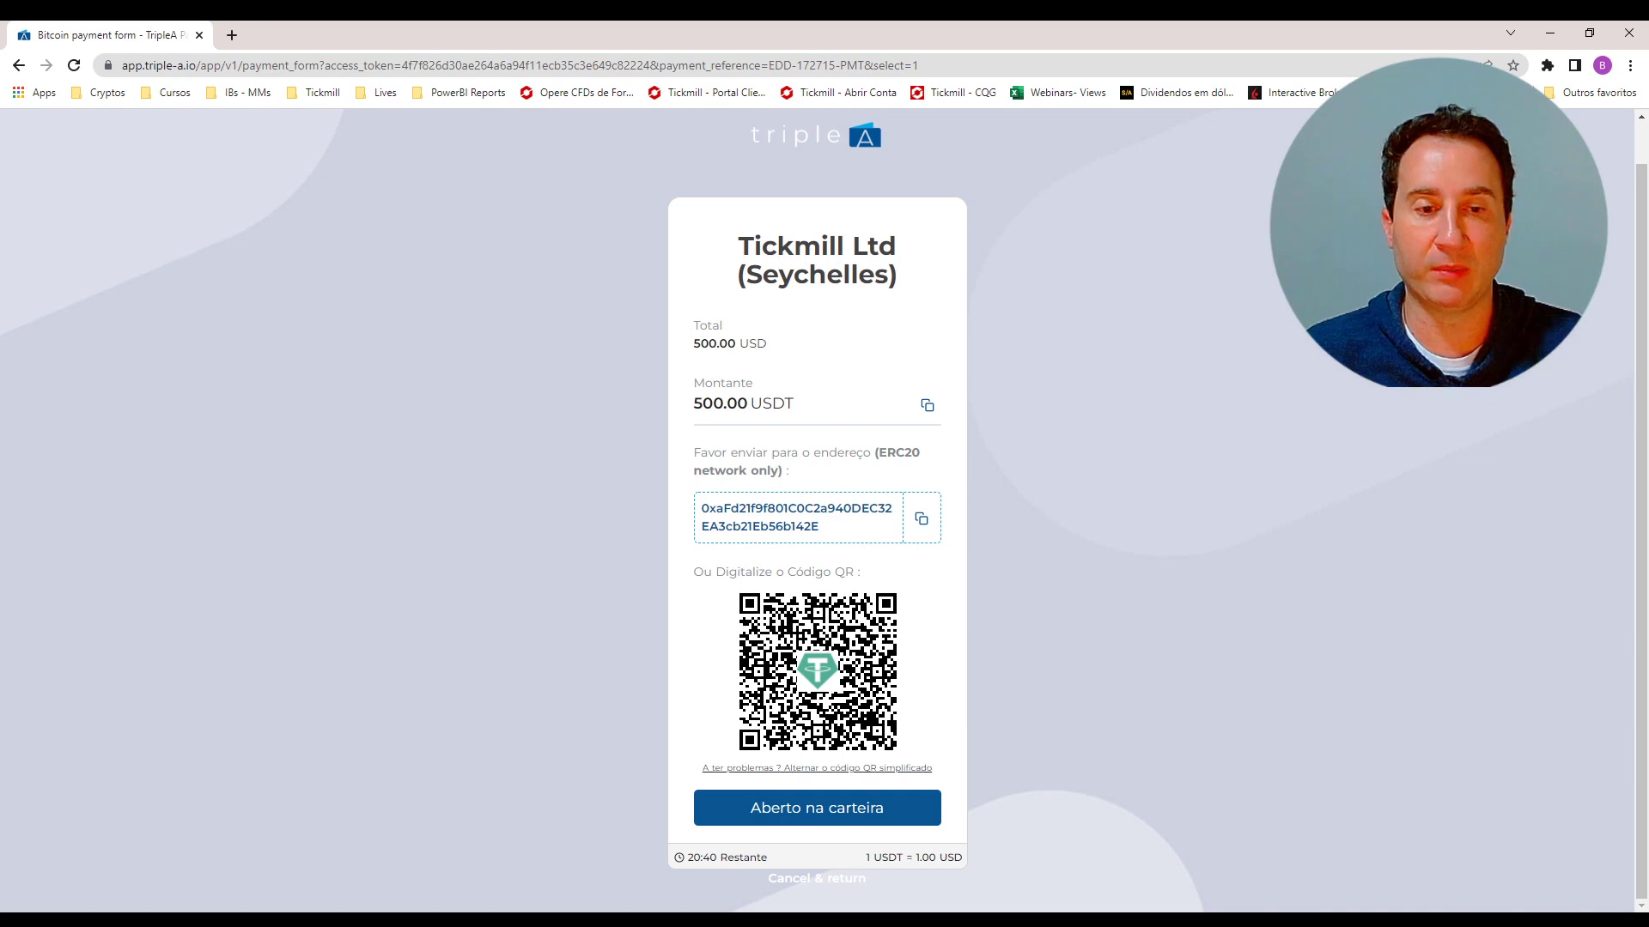
Switch to MetaTrader 5 and examine the closed btcusd trades in the account history
{"action": "key", "text": "alt+Tab"}
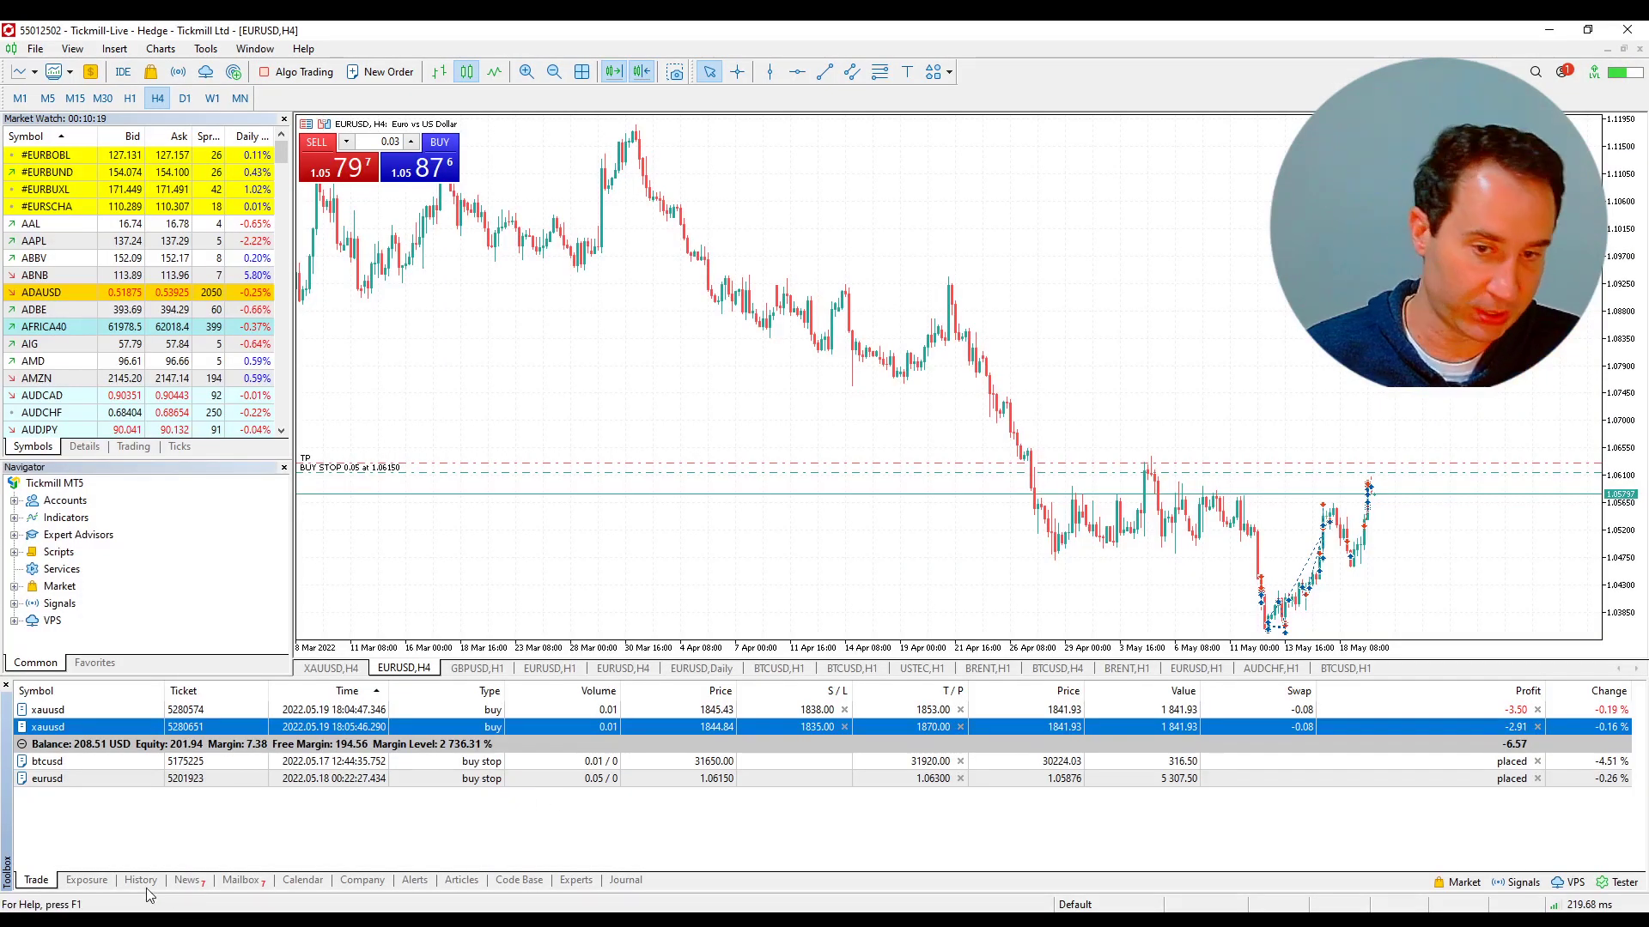
{"action": "left_click", "coordinate": [141, 880]}
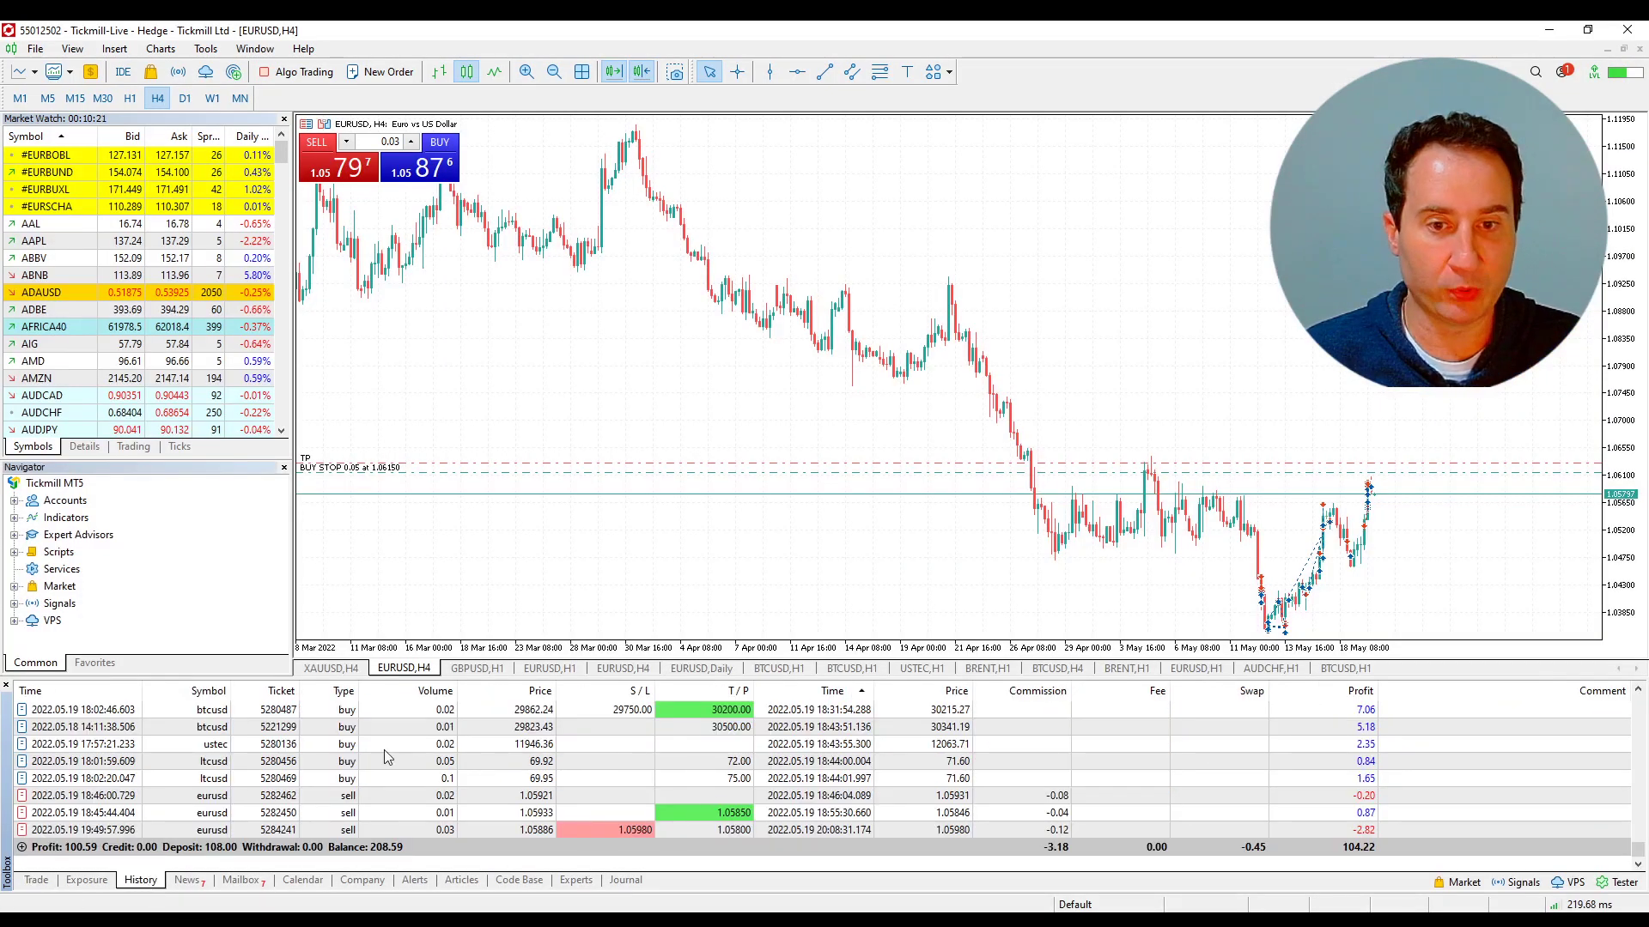
{"action": "left_click", "coordinate": [219, 728]}
{"action": "scroll", "coordinate": [428, 760], "scroll_direction": "up", "scroll_amount": 1}
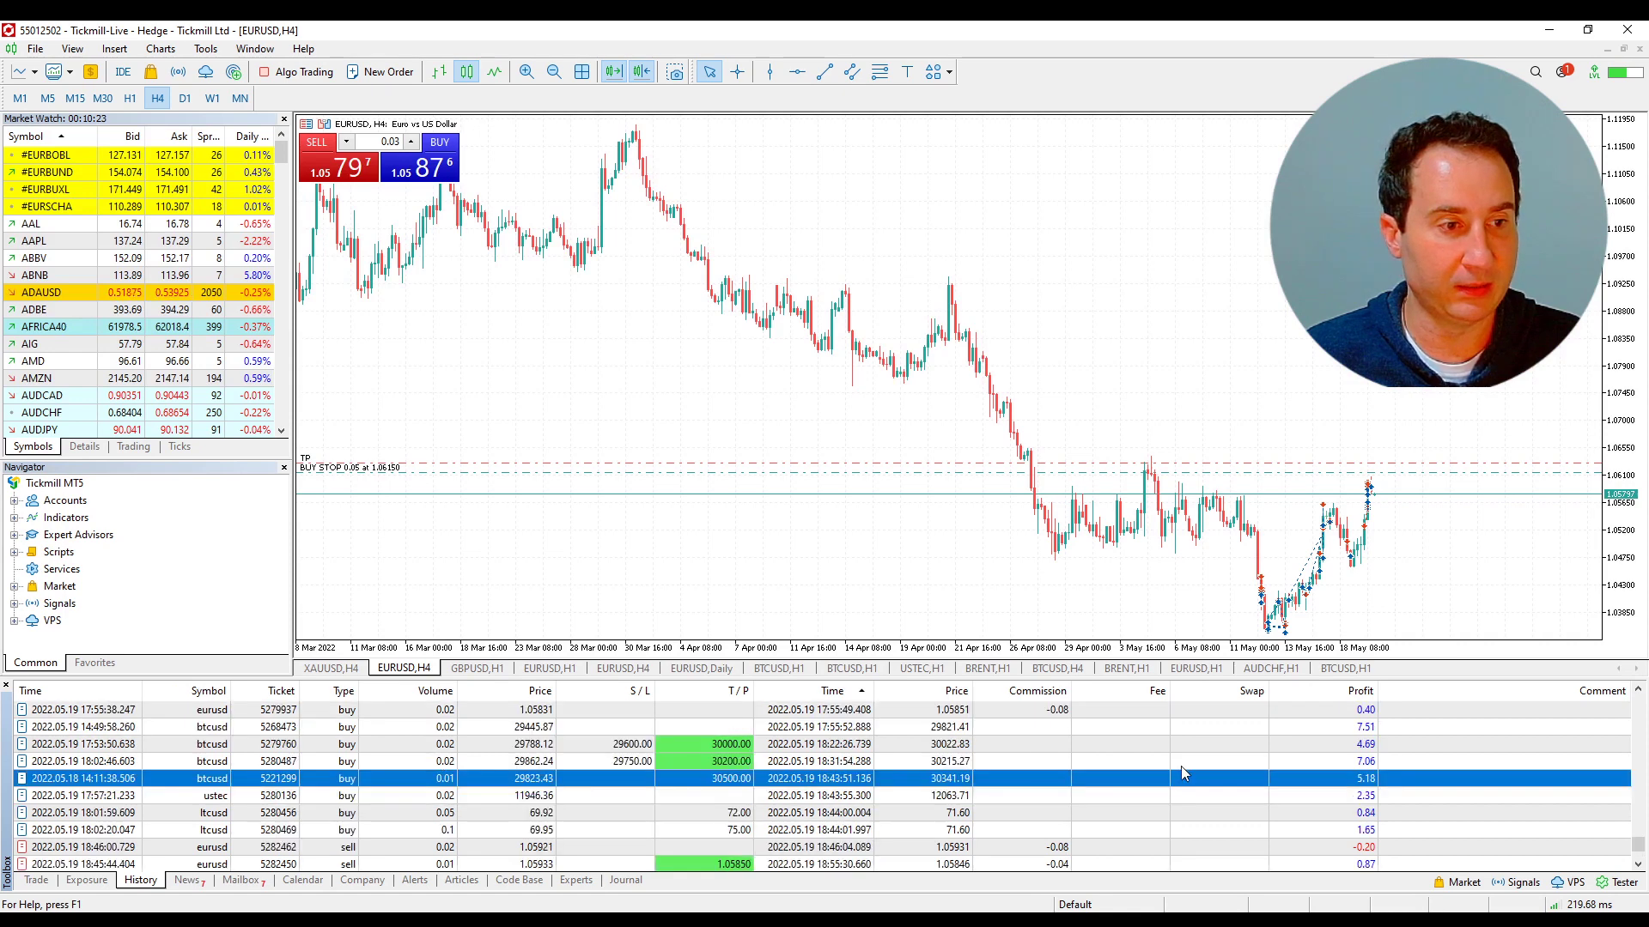
{"action": "left_click", "coordinate": [1236, 748]}
{"action": "left_click", "coordinate": [1240, 731]}
{"action": "left_click", "coordinate": [1243, 764]}
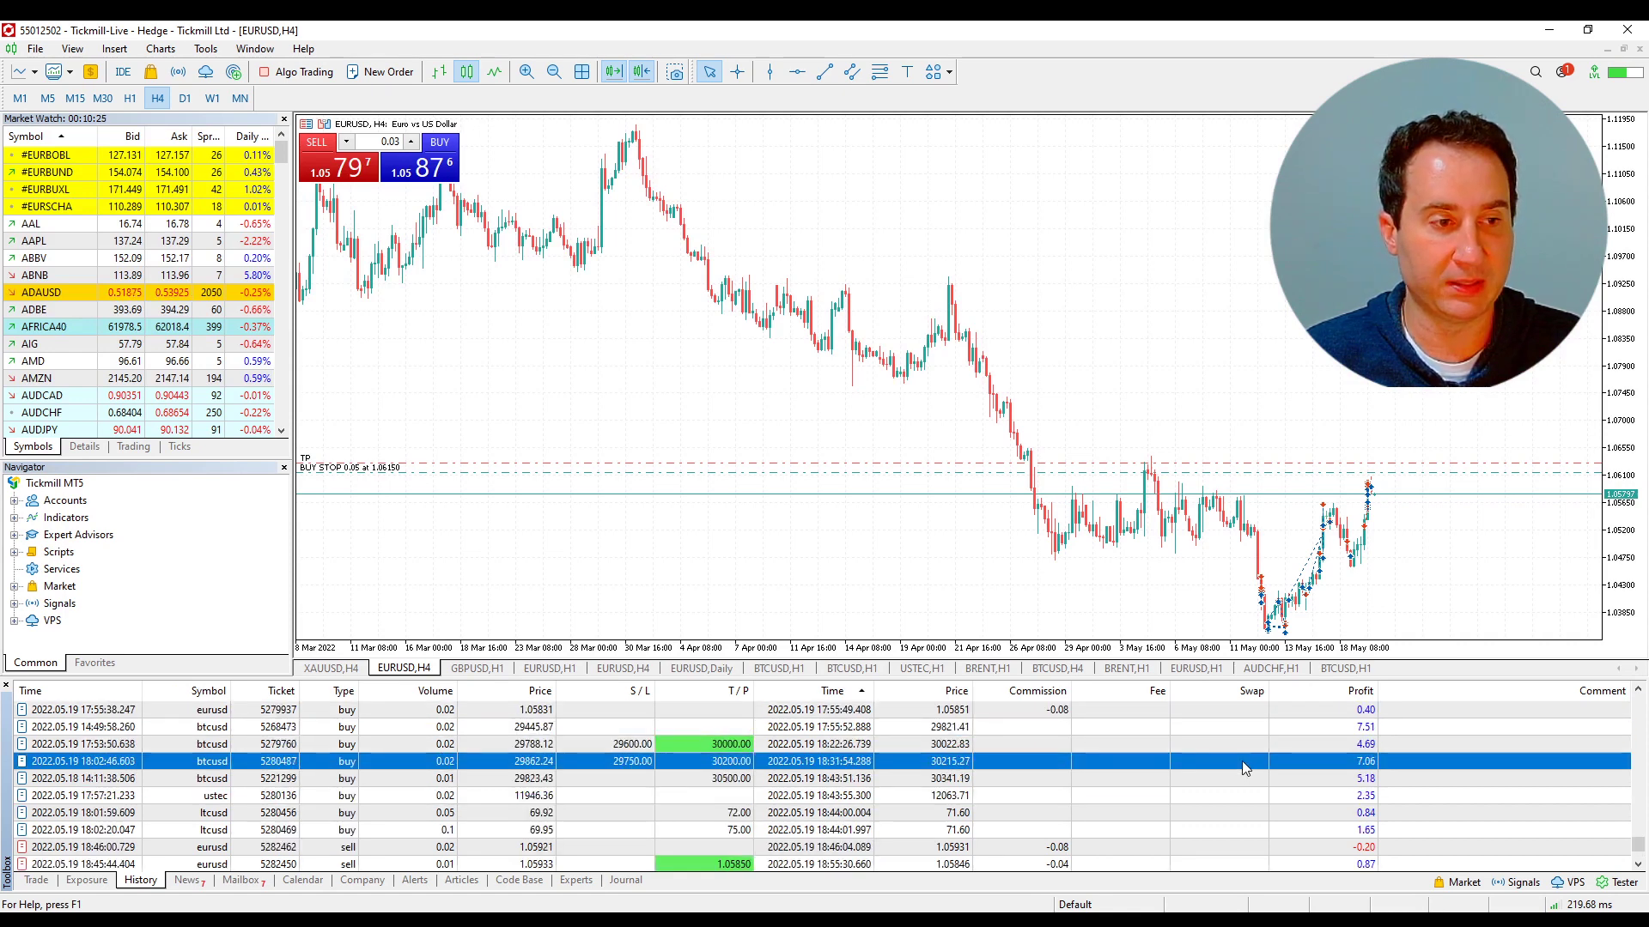
{"action": "left_click", "coordinate": [784, 746]}
{"action": "left_click", "coordinate": [810, 762]}
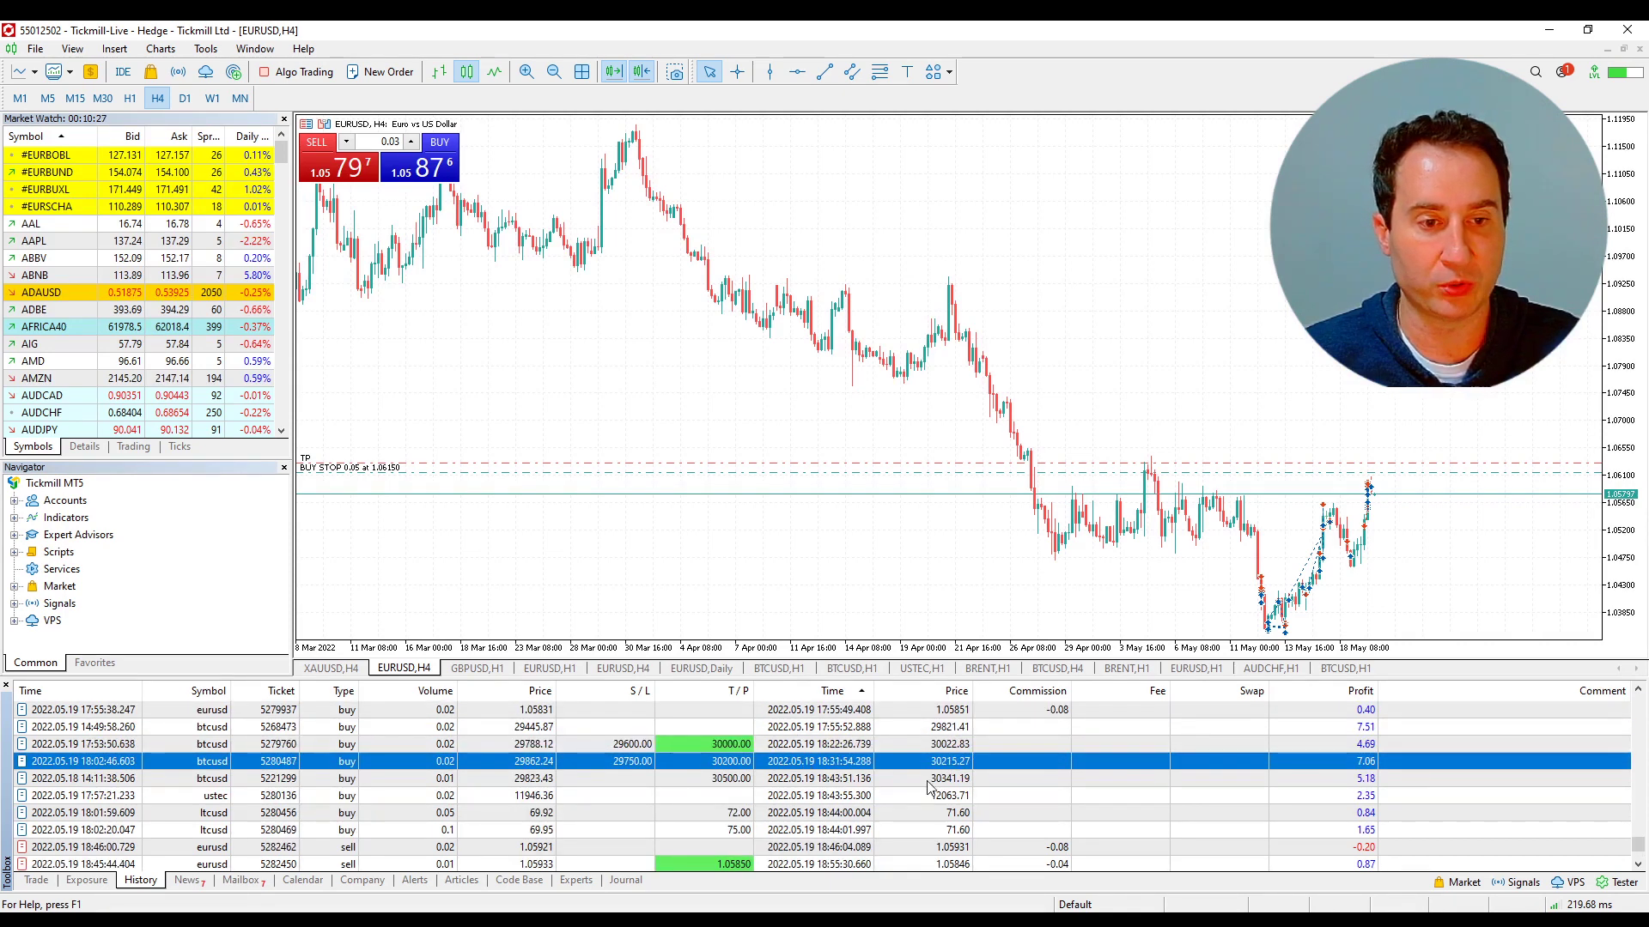
{"action": "scroll", "coordinate": [927, 786], "scroll_direction": "down", "scroll_amount": 1}
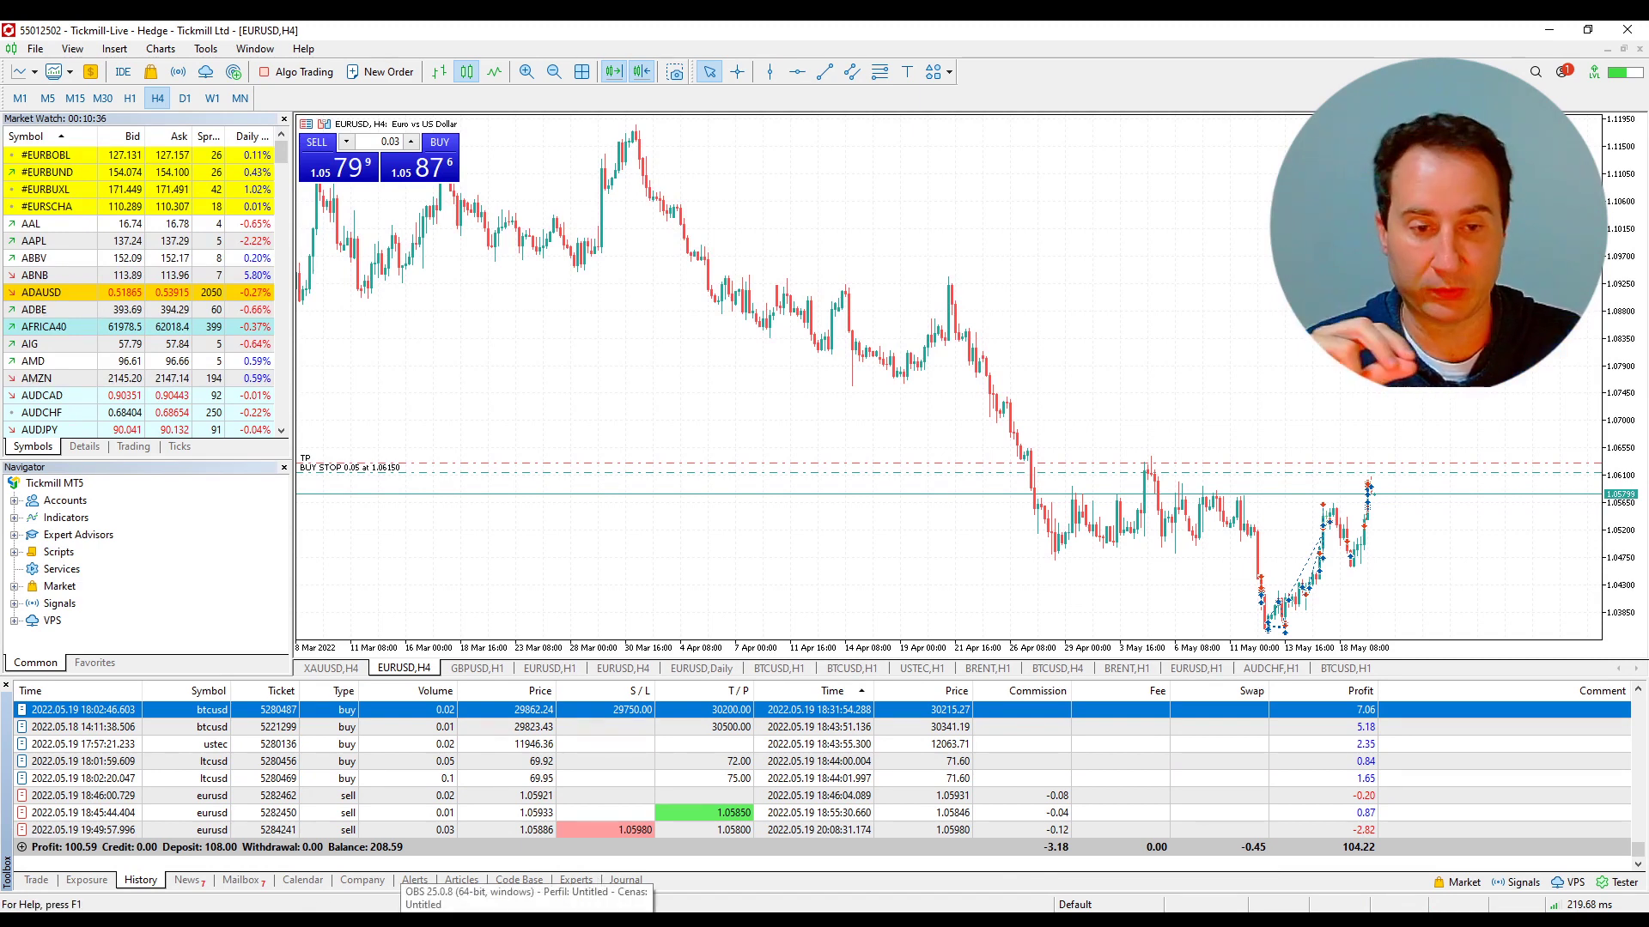
Return to the Tickmill client area and look through this month's payment history for the 50 USD Crypto Currency Solution deposit on the second page
{"action": "key", "text": "alt+Tab"}
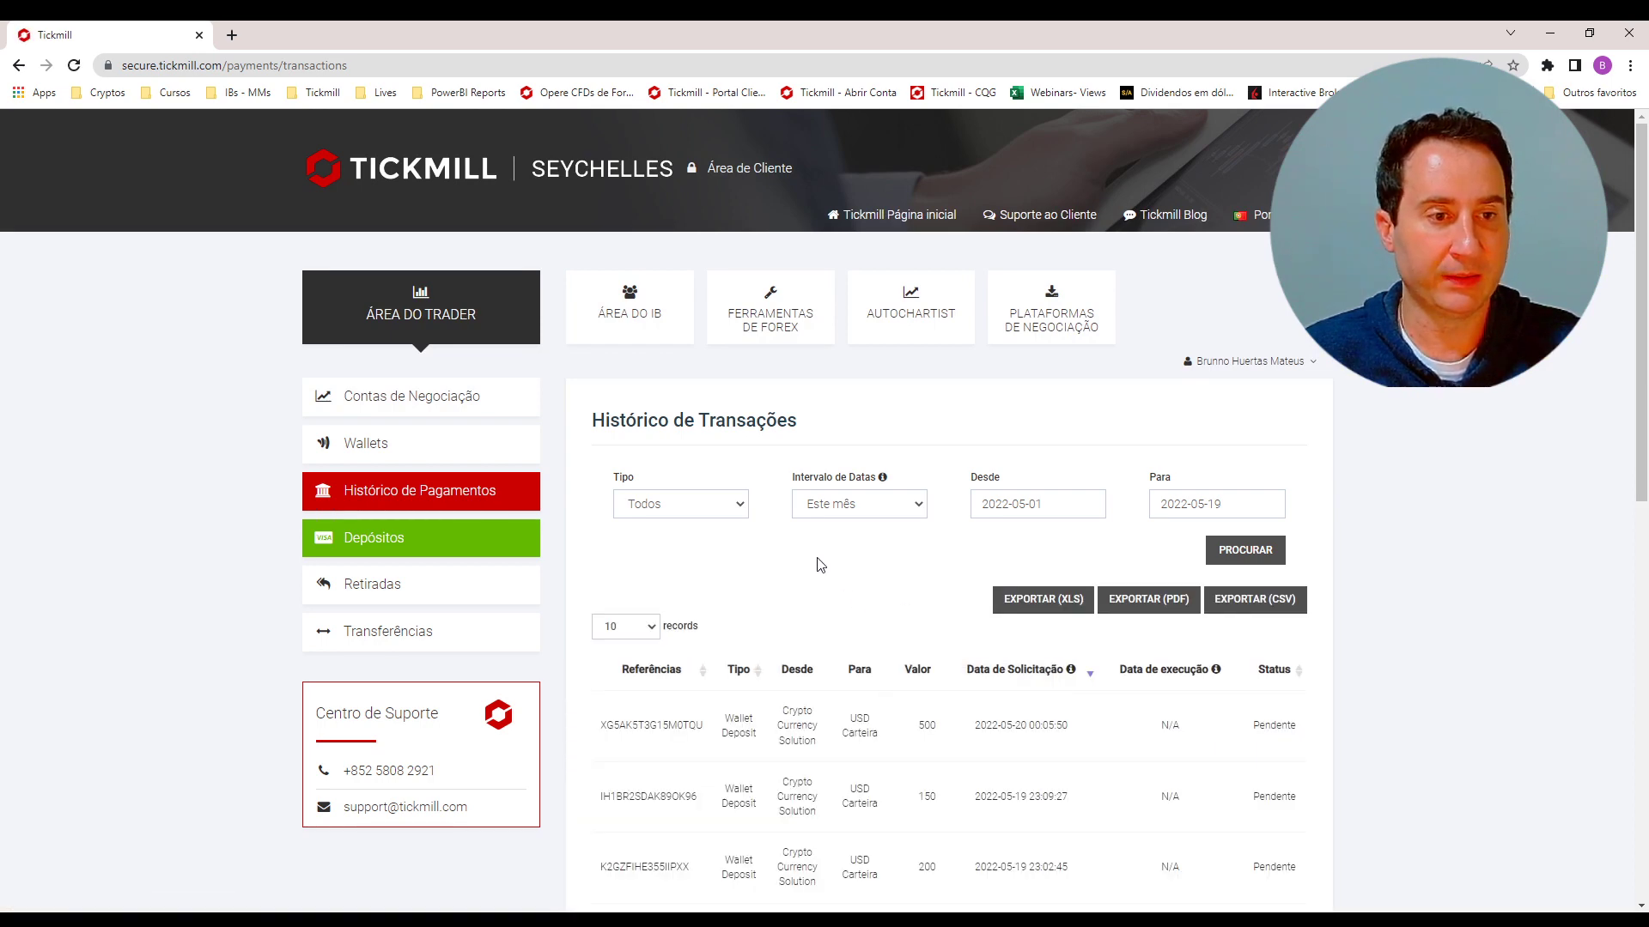
{"action": "scroll", "coordinate": [816, 563], "scroll_direction": "down", "scroll_amount": 10}
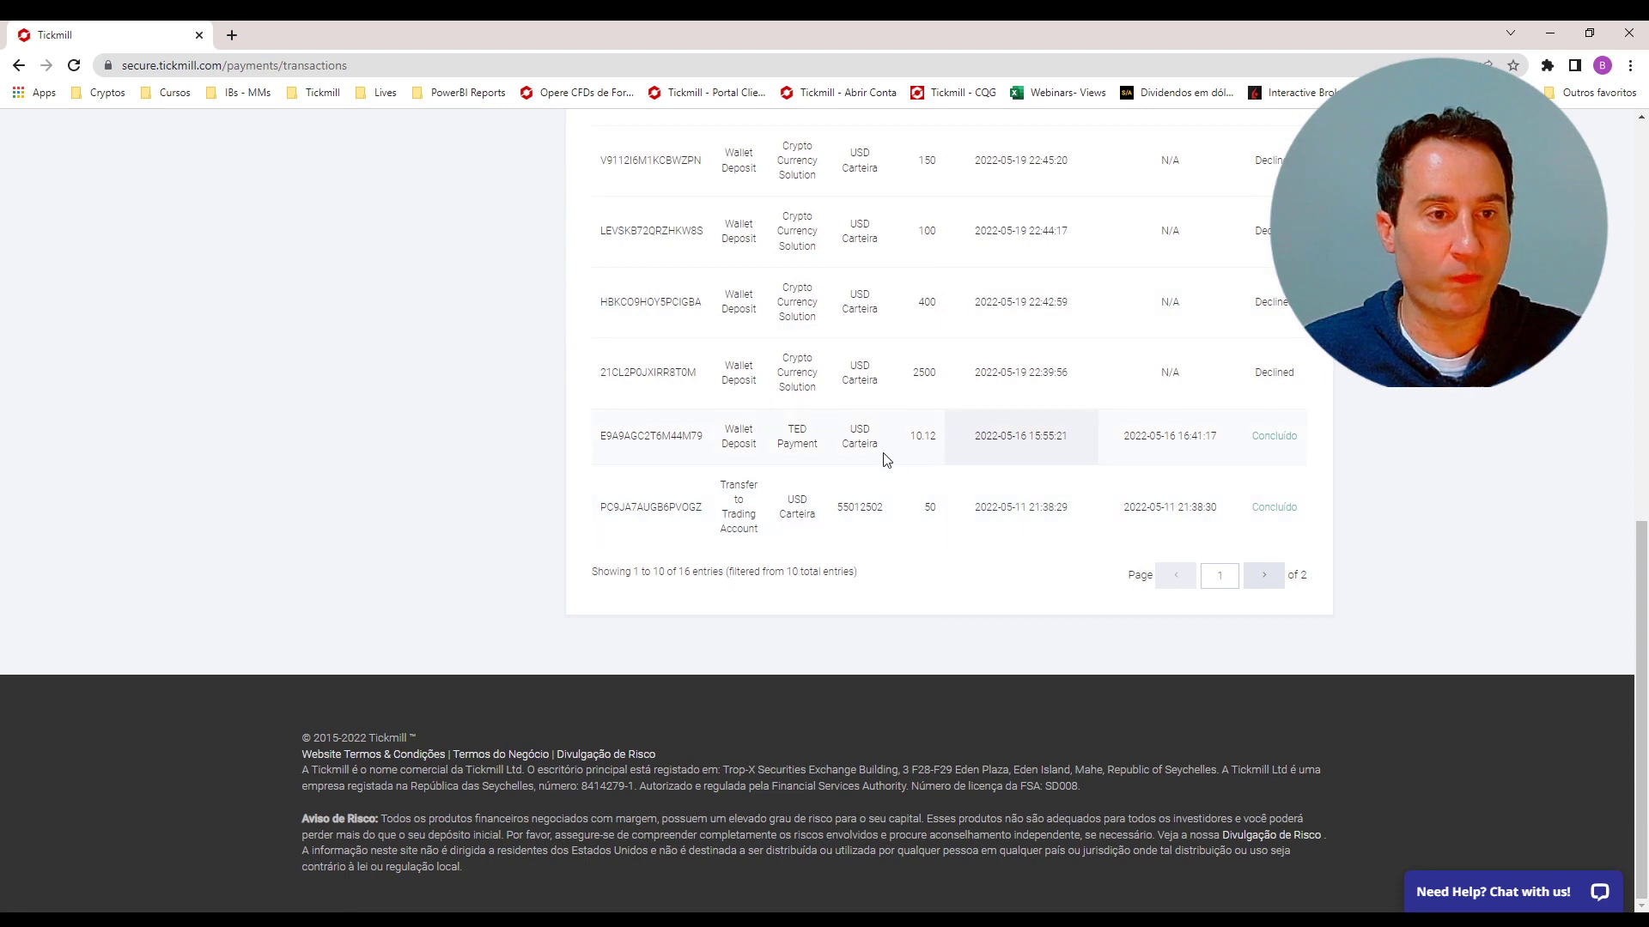
{"action": "left_click", "coordinate": [1259, 581]}
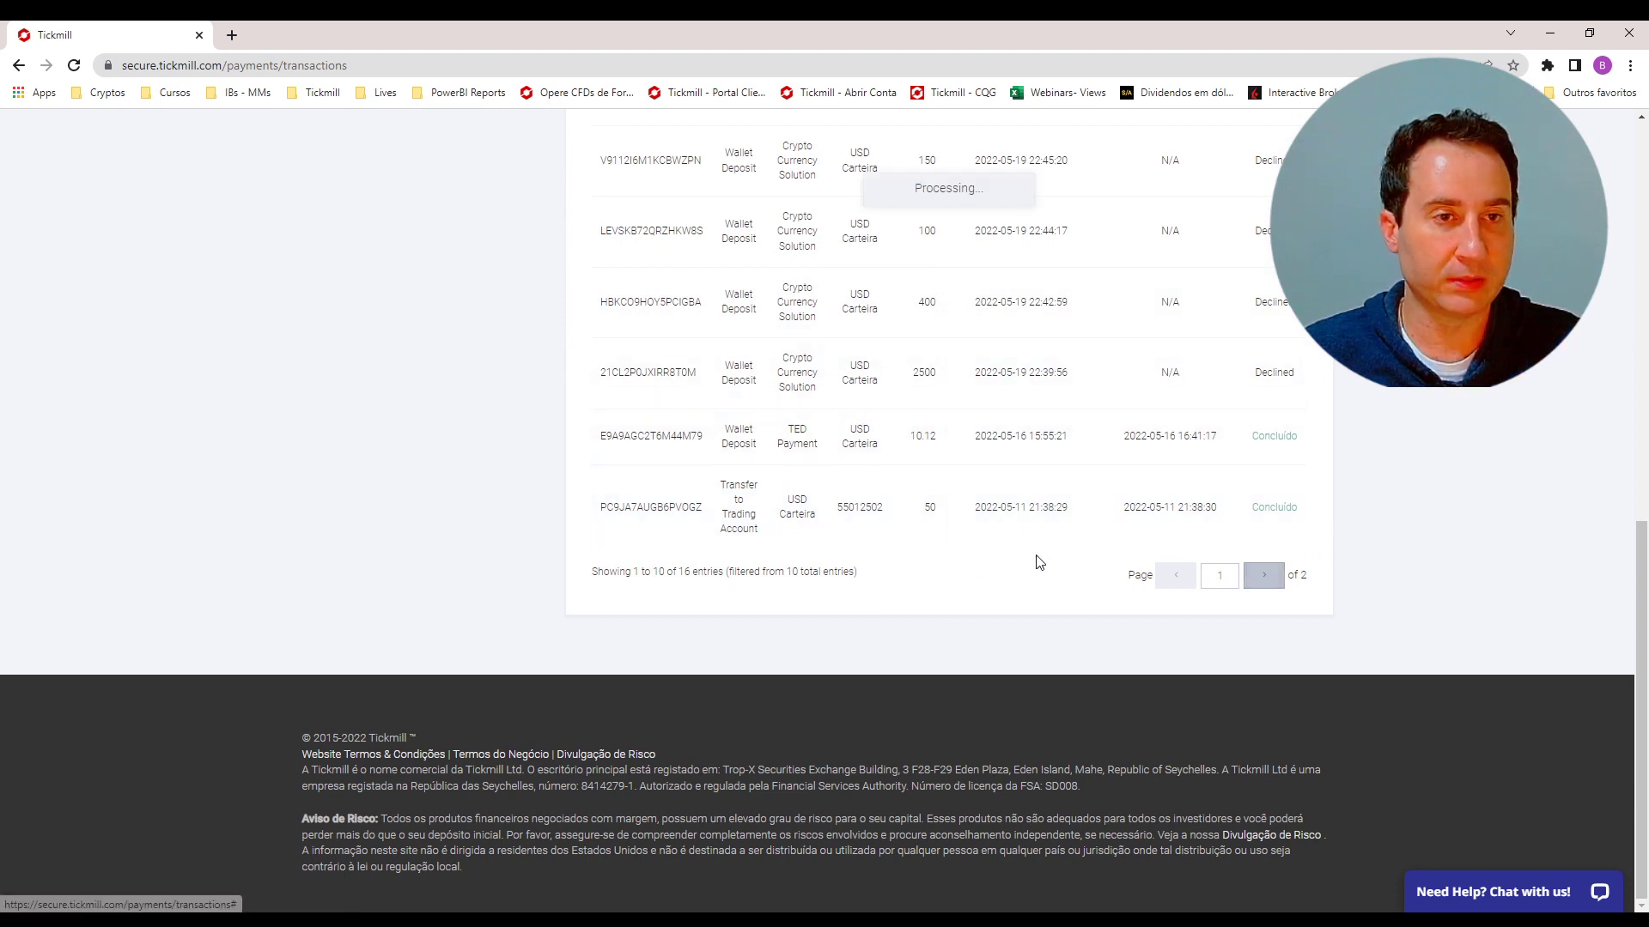
{"action": "scroll", "coordinate": [1134, 549], "scroll_direction": "up", "scroll_amount": 1}
{"action": "scroll", "coordinate": [1268, 296], "scroll_direction": "up", "scroll_amount": 5}
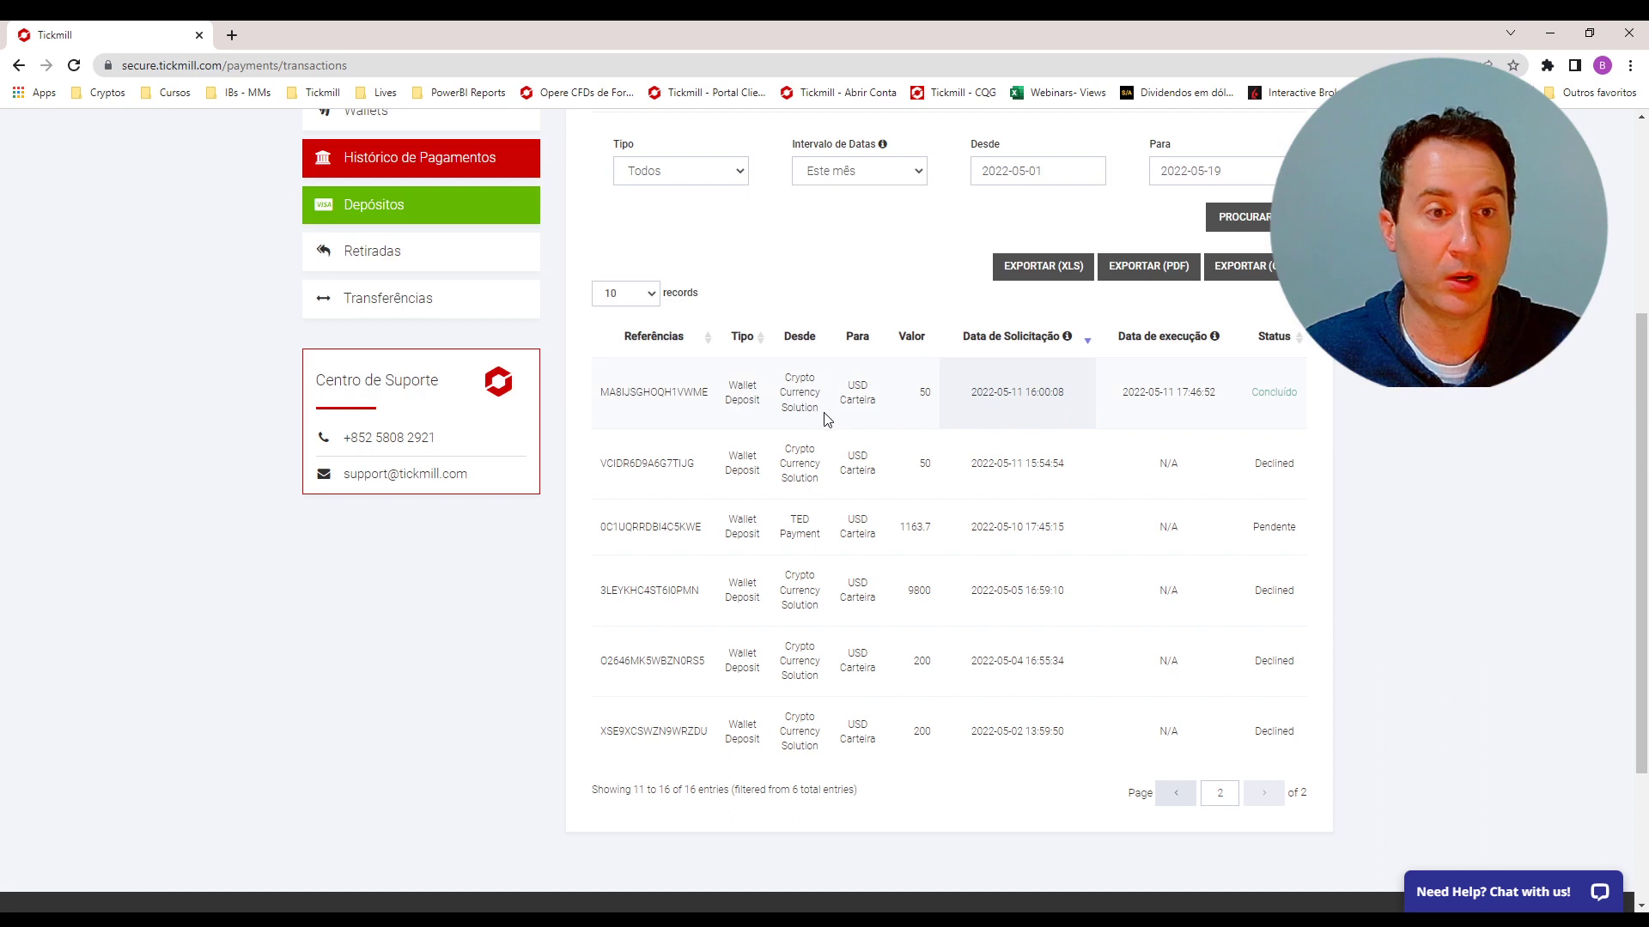
{"action": "left_click_drag", "start_coordinate": [823, 416], "coordinate": [777, 383]}
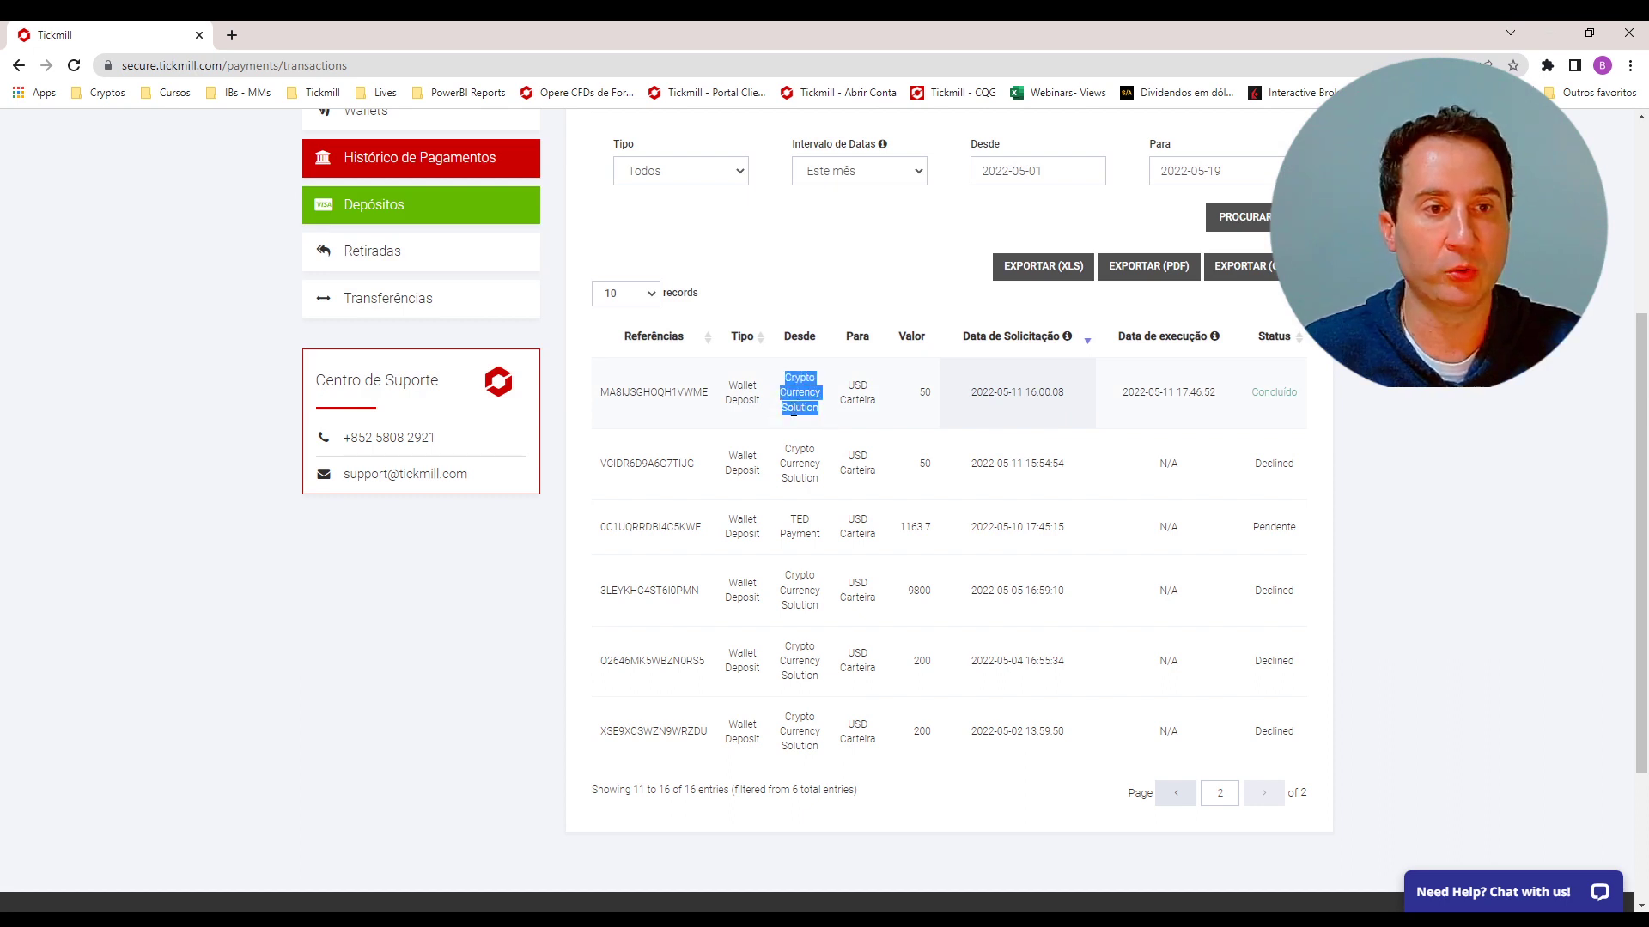
Examine the amount, execution time and status of the 50 USD Crypto Currency Solution deposit executed on 2022-05-11
{"action": "left_click_drag", "start_coordinate": [912, 397], "coordinate": [934, 397]}
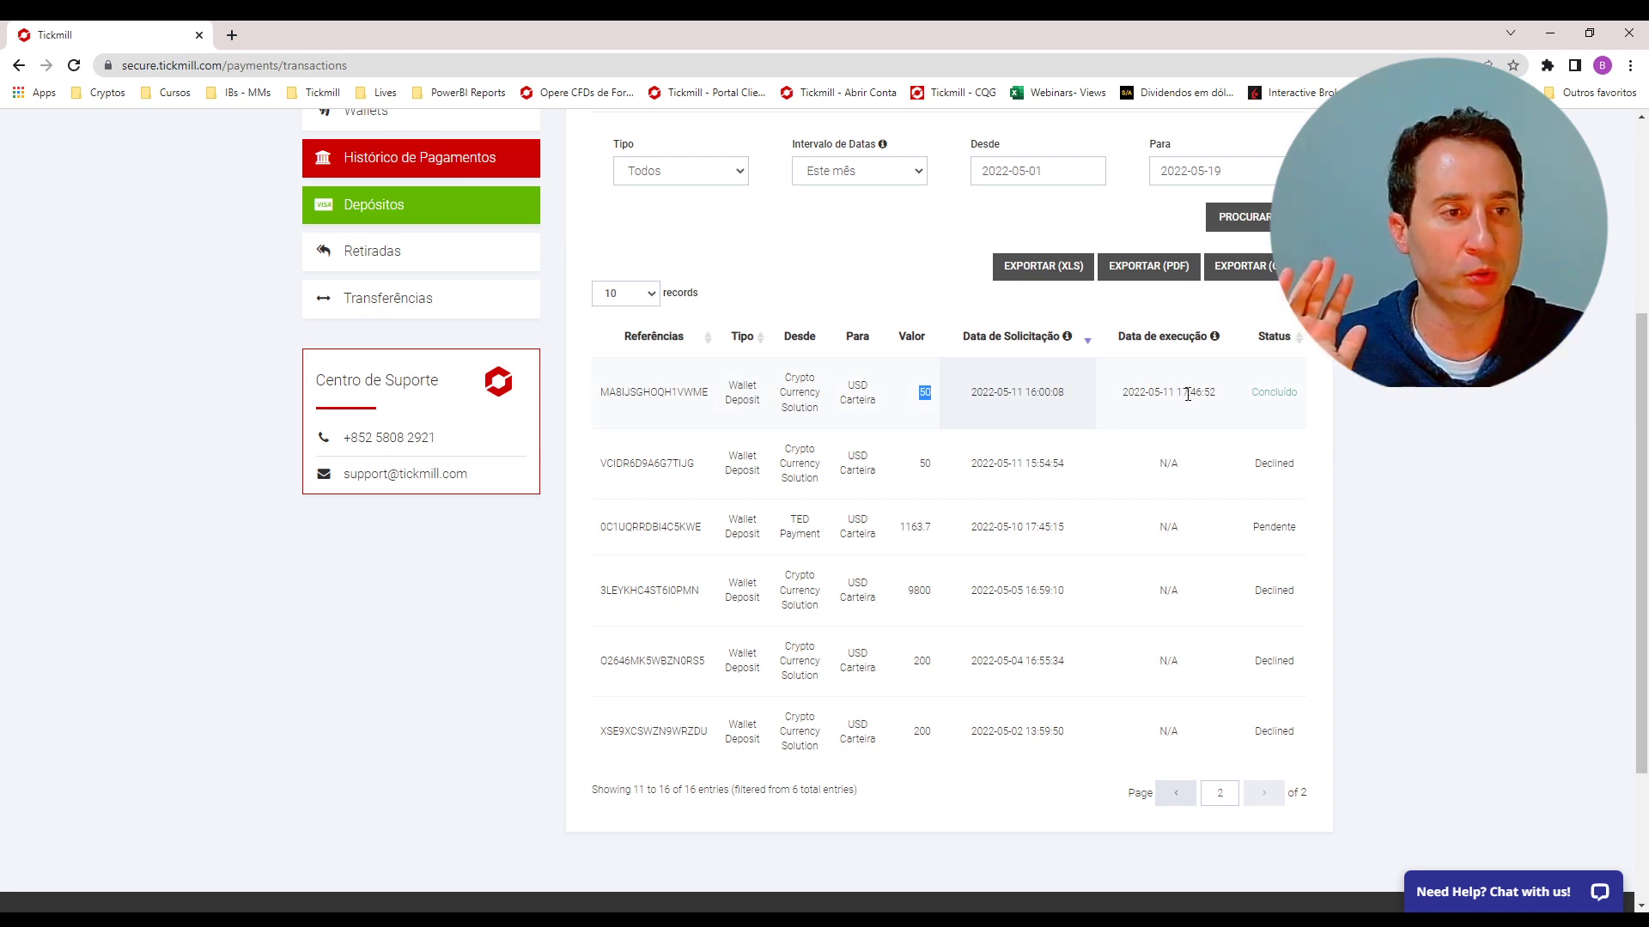
{"action": "double_click", "coordinate": [1194, 393]}
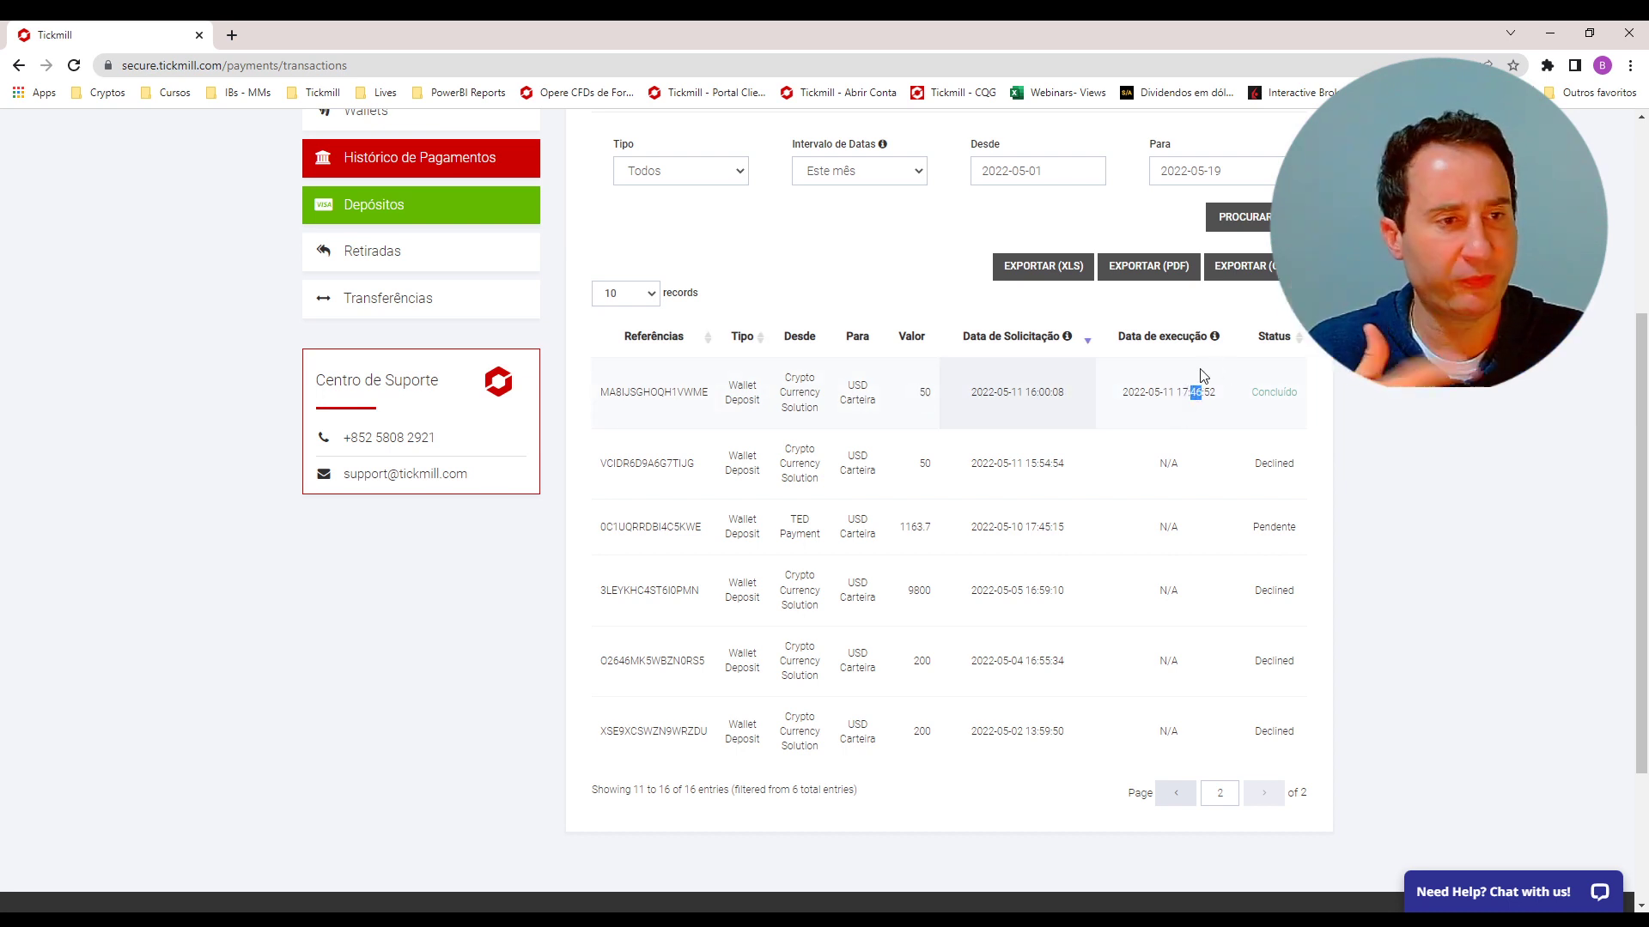
{"action": "left_click", "coordinate": [1277, 397]}
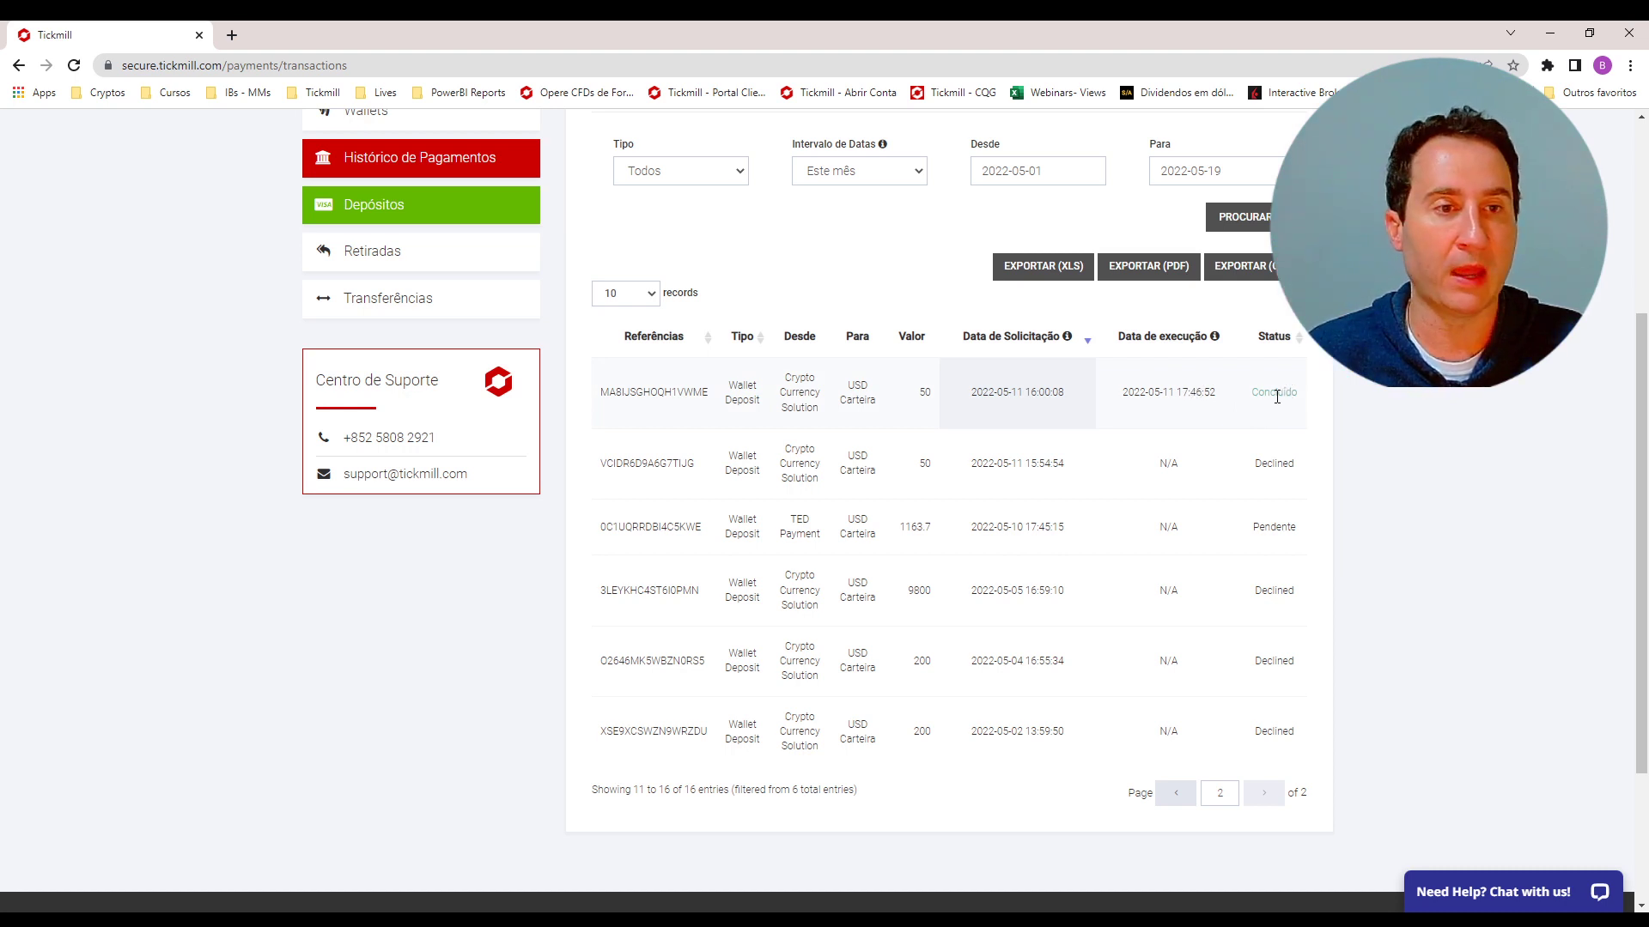
{"action": "double_click", "coordinate": [924, 393]}
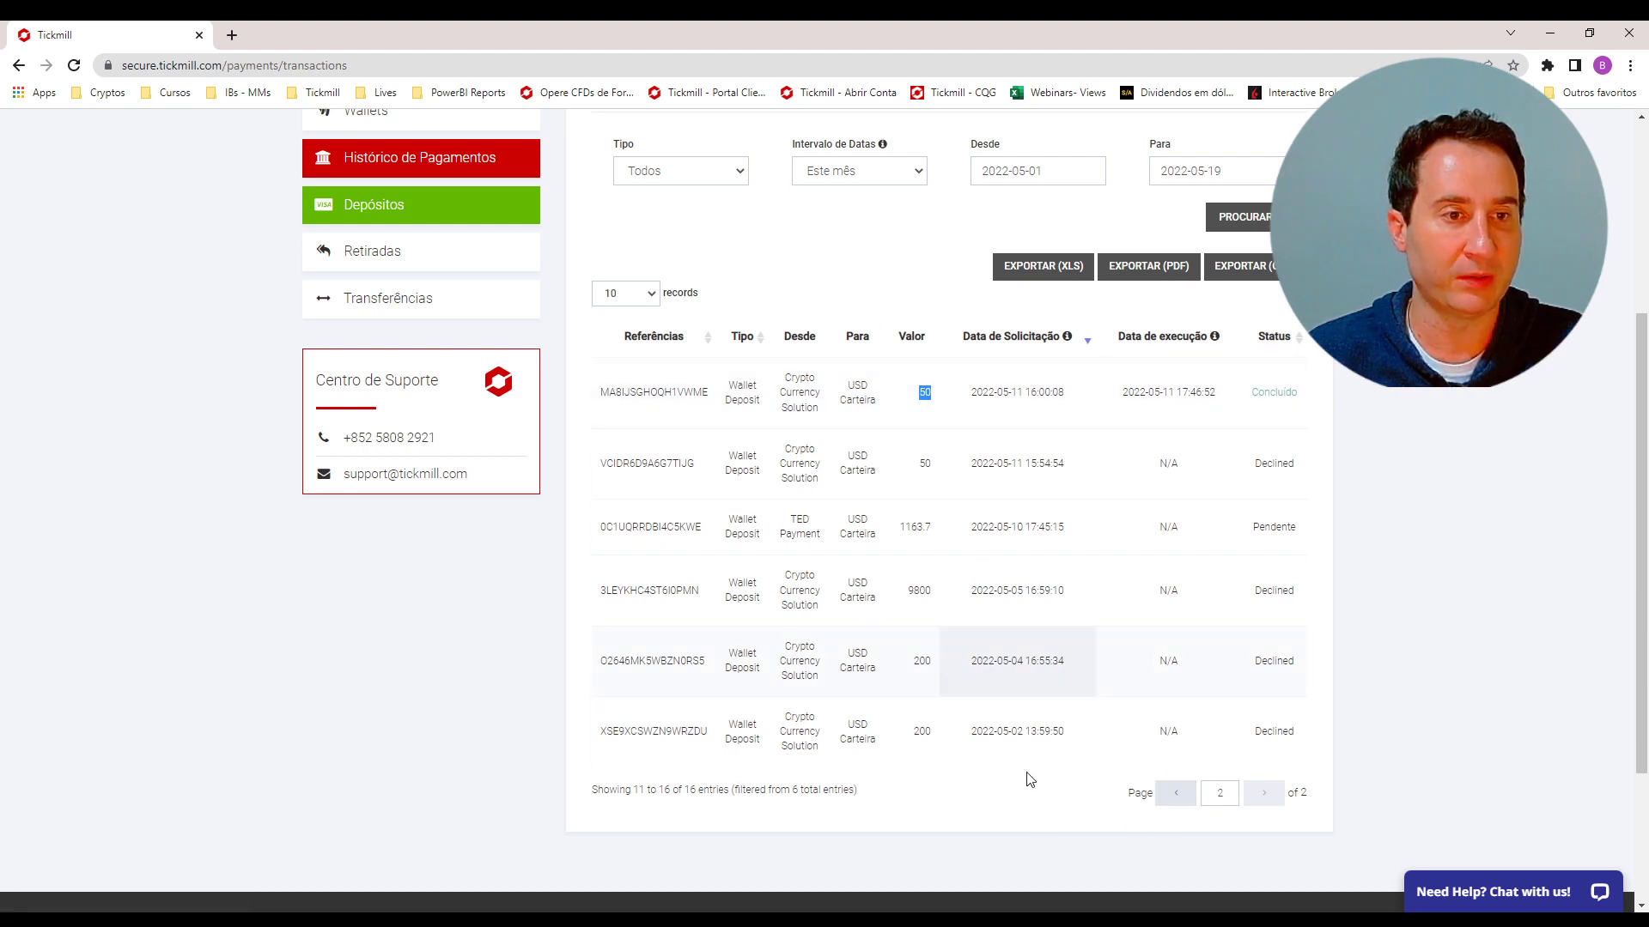
Return to the first page of the payment history and review its transactions, including the TED Payment deposit and the recent cryptocurrency deposits
{"action": "left_click", "coordinate": [1173, 801]}
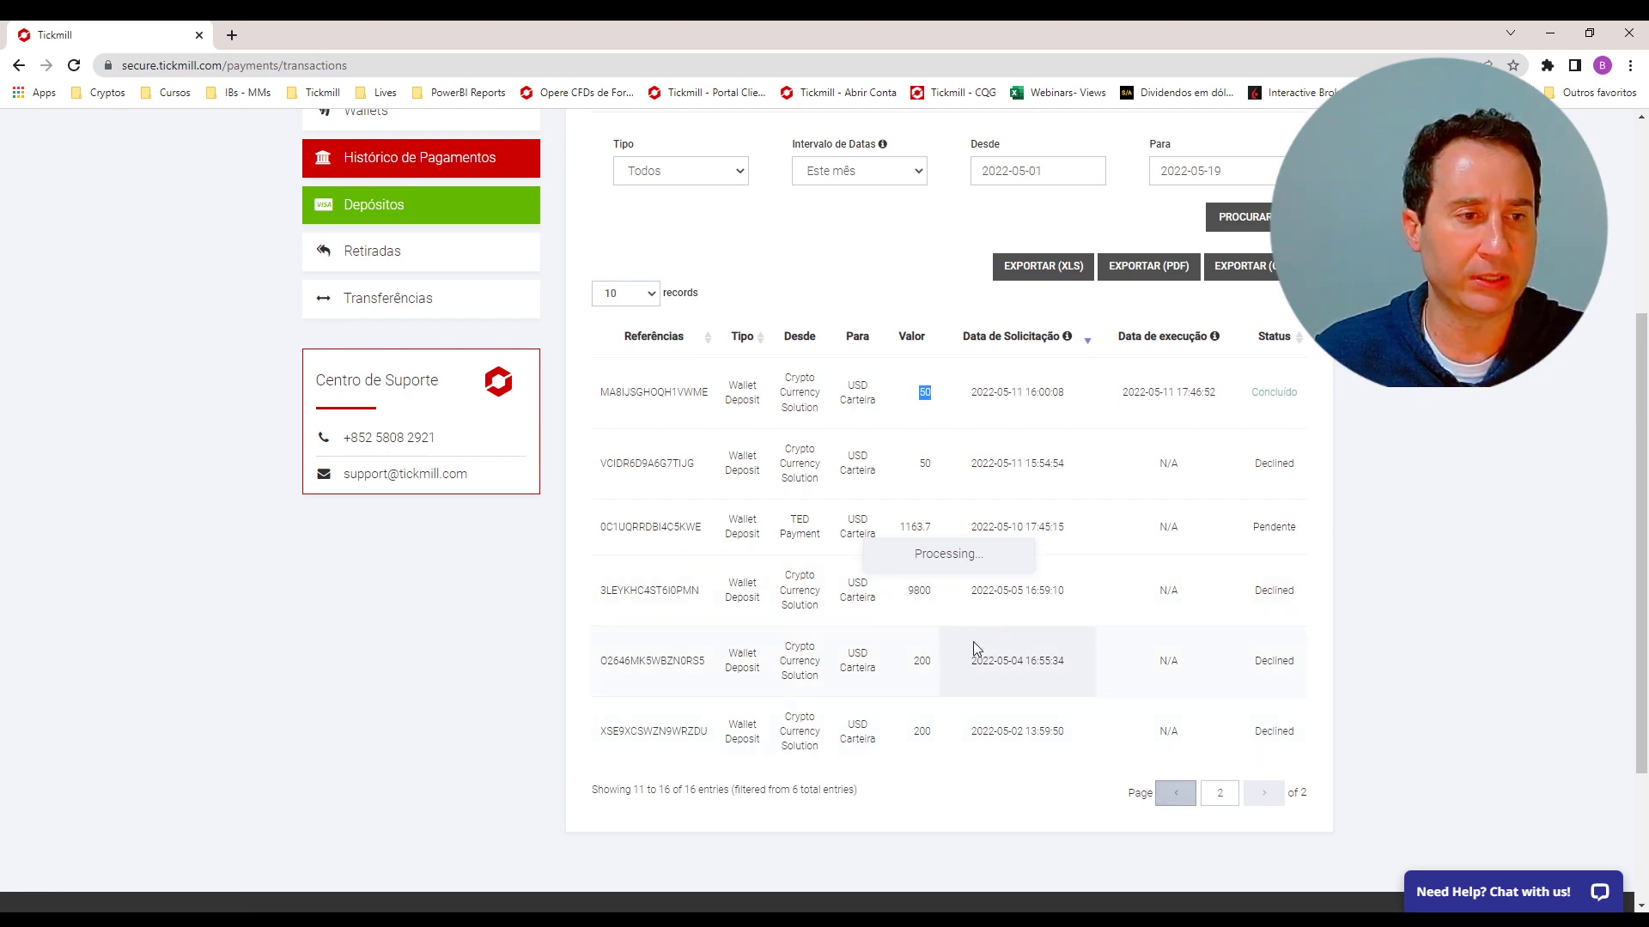
{"action": "scroll", "coordinate": [937, 651], "scroll_direction": "down", "scroll_amount": 5}
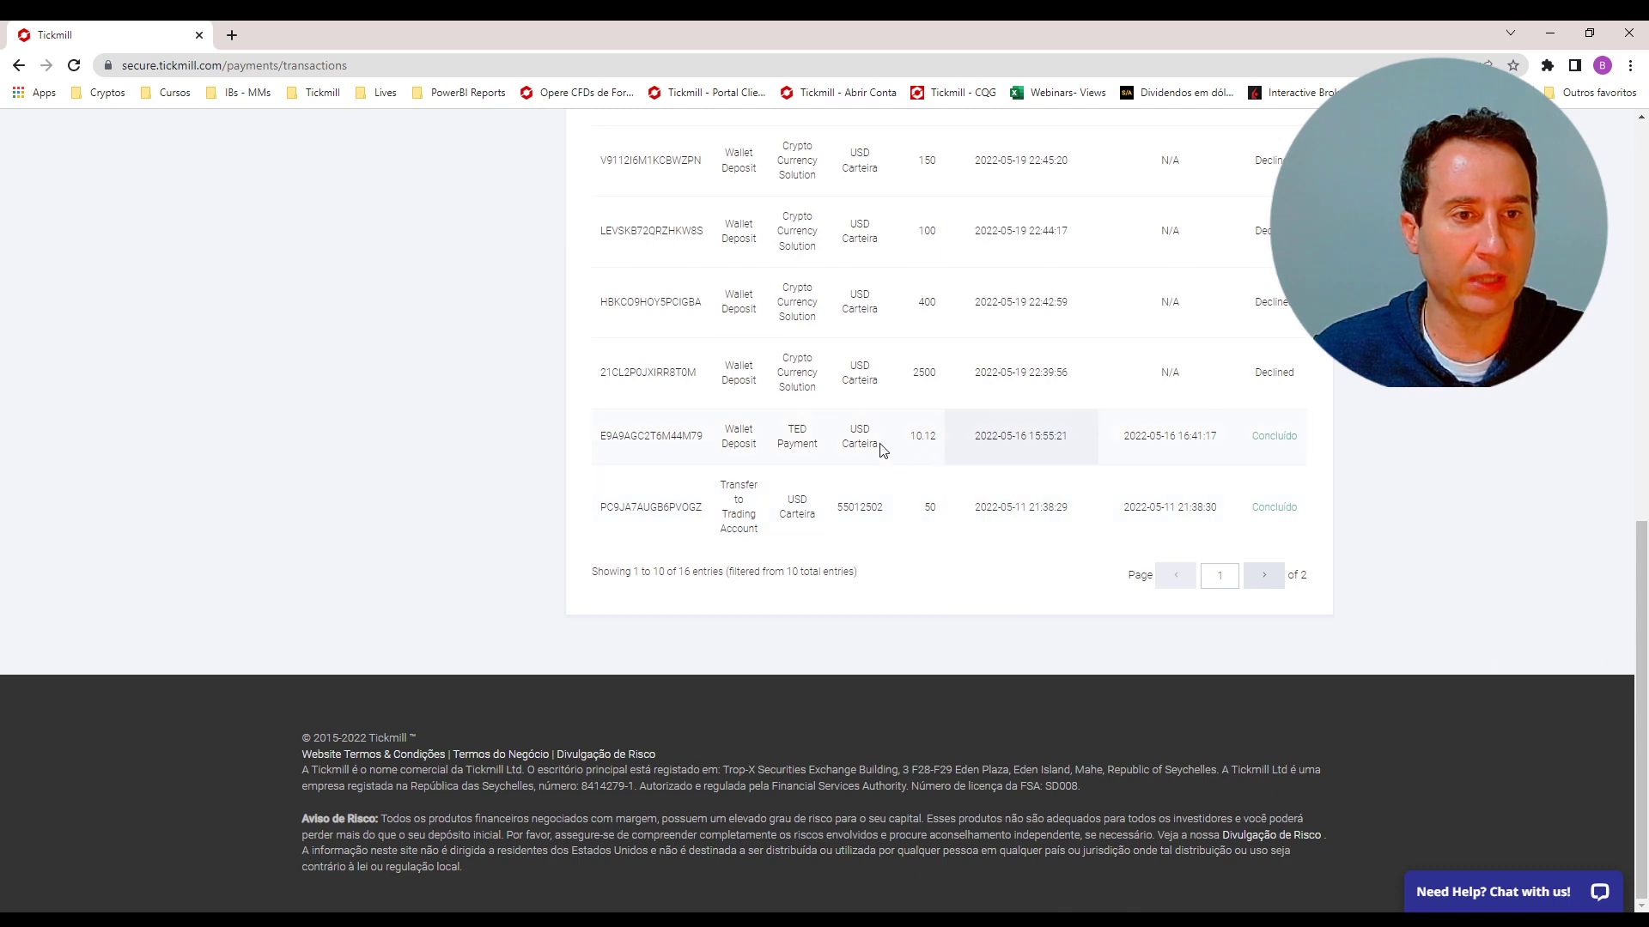
{"action": "left_click_drag", "start_coordinate": [824, 448], "coordinate": [777, 426]}
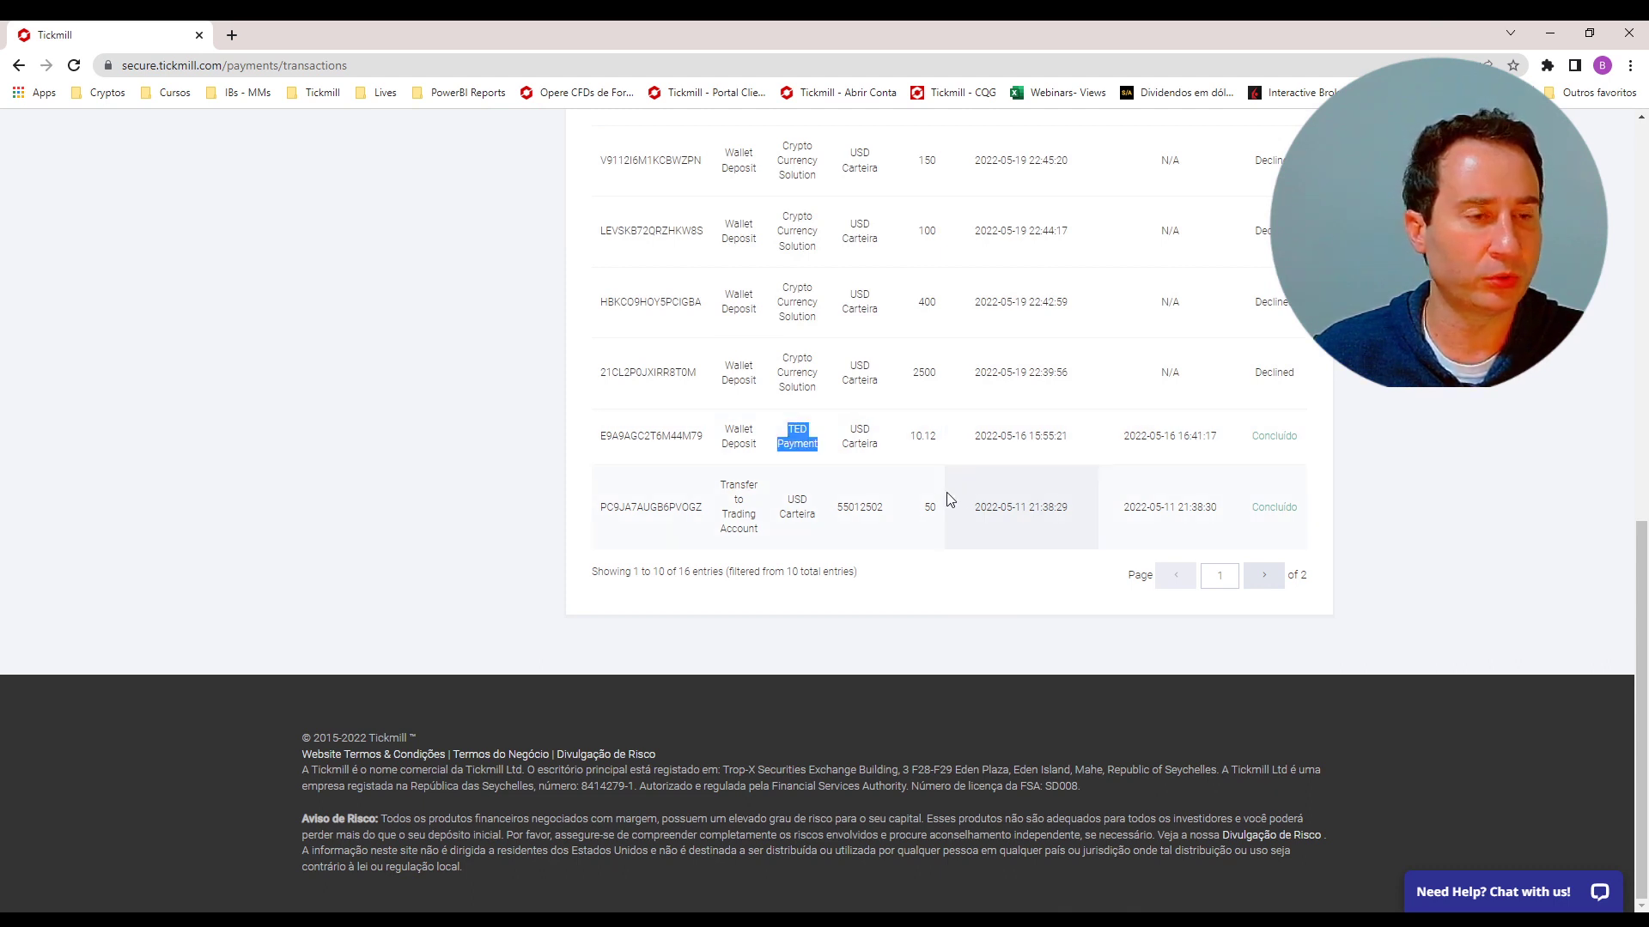
{"action": "scroll", "coordinate": [957, 503], "scroll_direction": "up", "scroll_amount": 1}
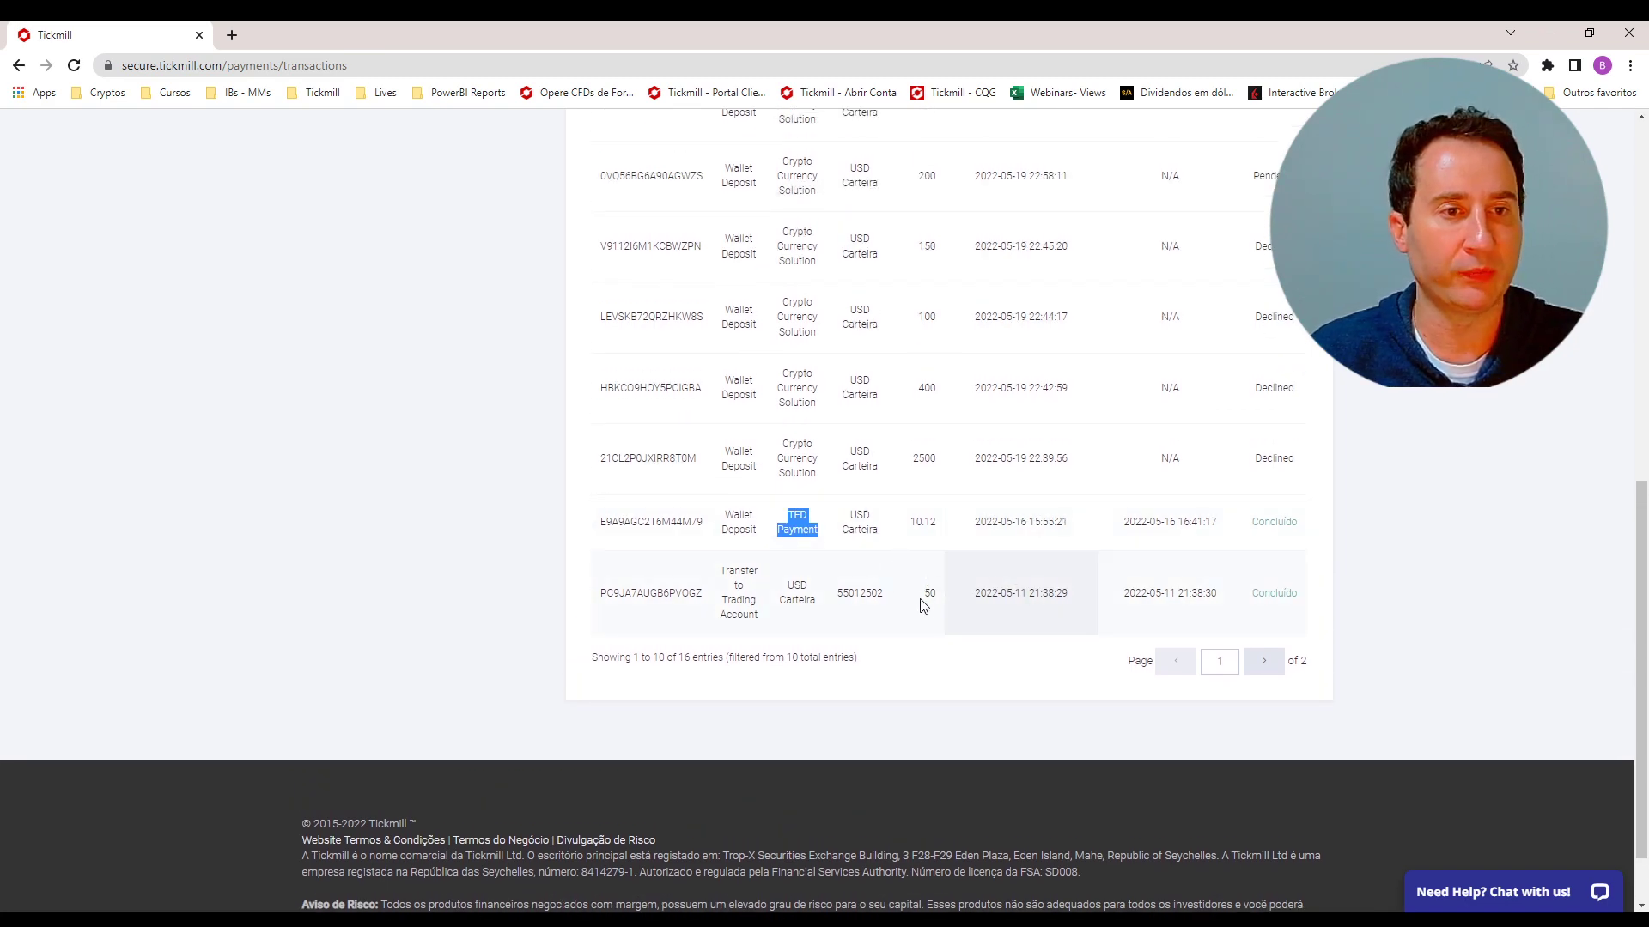
{"action": "scroll", "coordinate": [922, 601], "scroll_direction": "up", "scroll_amount": 3}
{"action": "scroll", "coordinate": [922, 602], "scroll_direction": "up", "scroll_amount": 6}
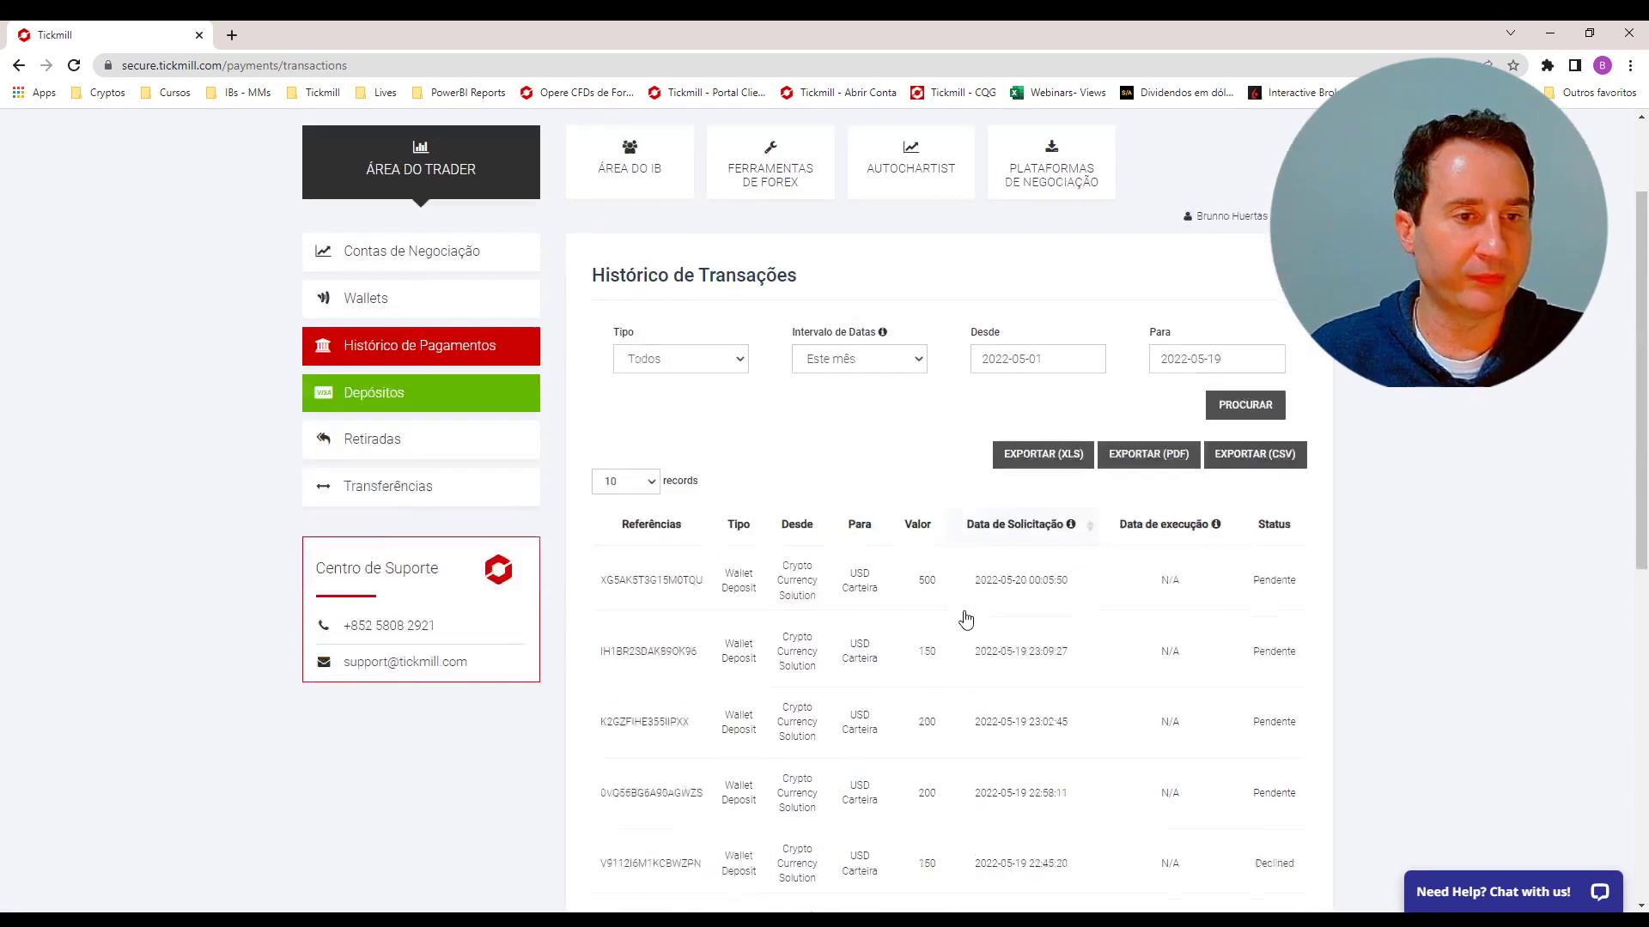
{"action": "scroll", "coordinate": [964, 614], "scroll_direction": "down", "scroll_amount": 8}
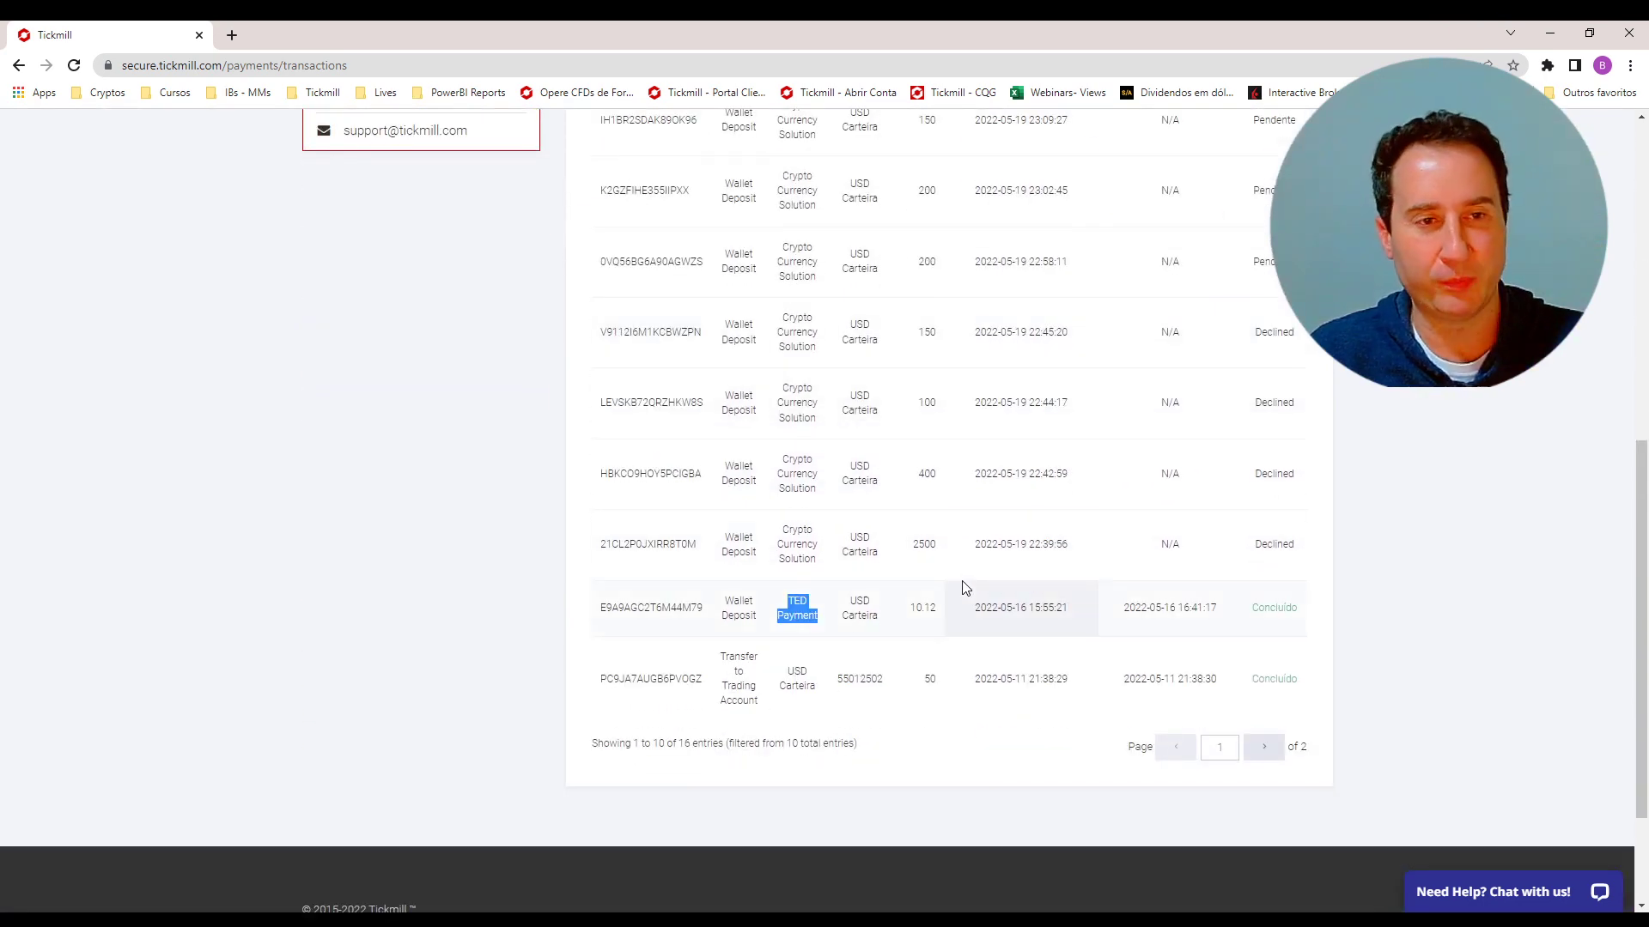
{"action": "scroll", "coordinate": [950, 534], "scroll_direction": "up", "scroll_amount": 4}
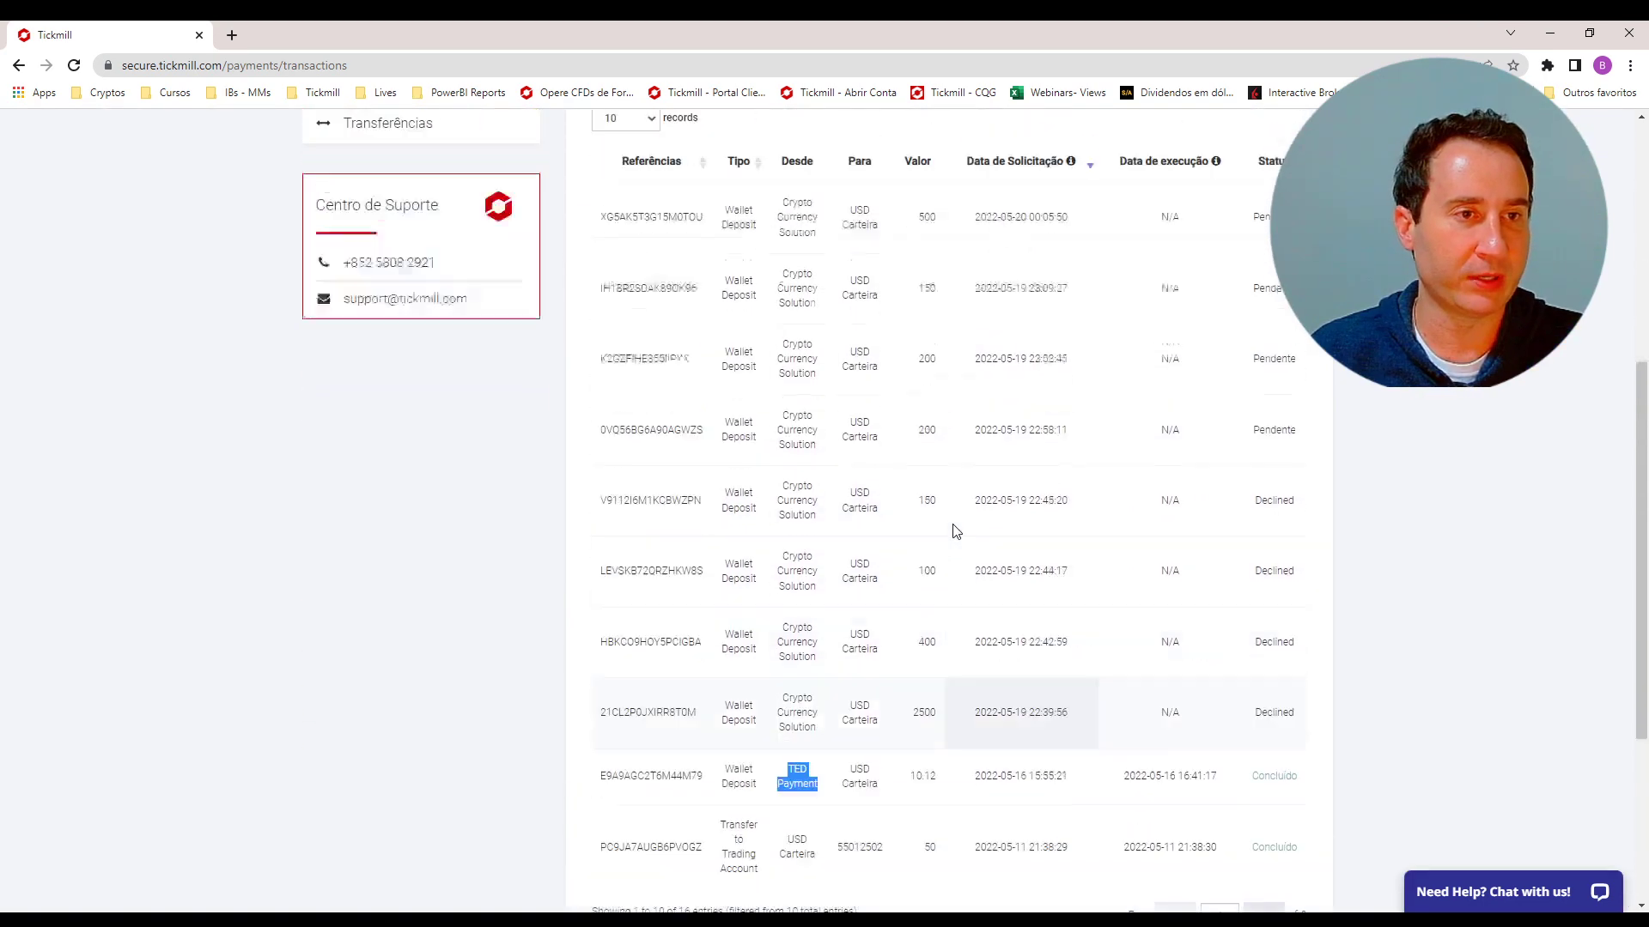
{"action": "scroll", "coordinate": [966, 534], "scroll_direction": "up", "scroll_amount": 1}
{"action": "scroll", "coordinate": [973, 536], "scroll_direction": "down", "scroll_amount": 2}
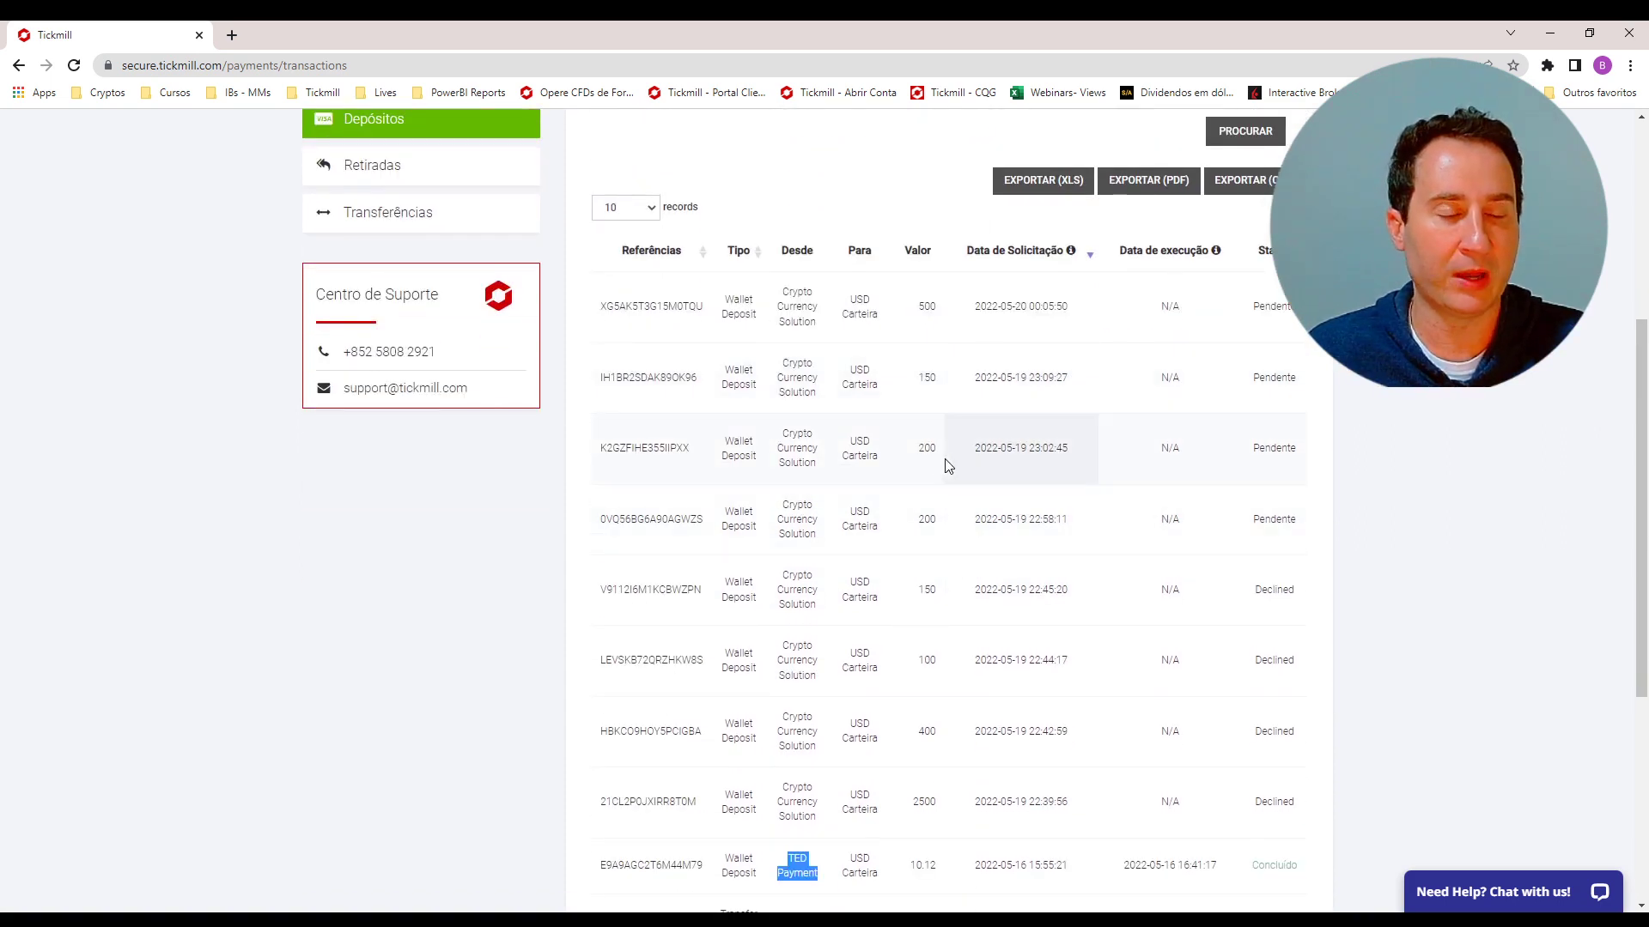
{"action": "scroll", "coordinate": [1009, 522], "scroll_direction": "down", "scroll_amount": 5}
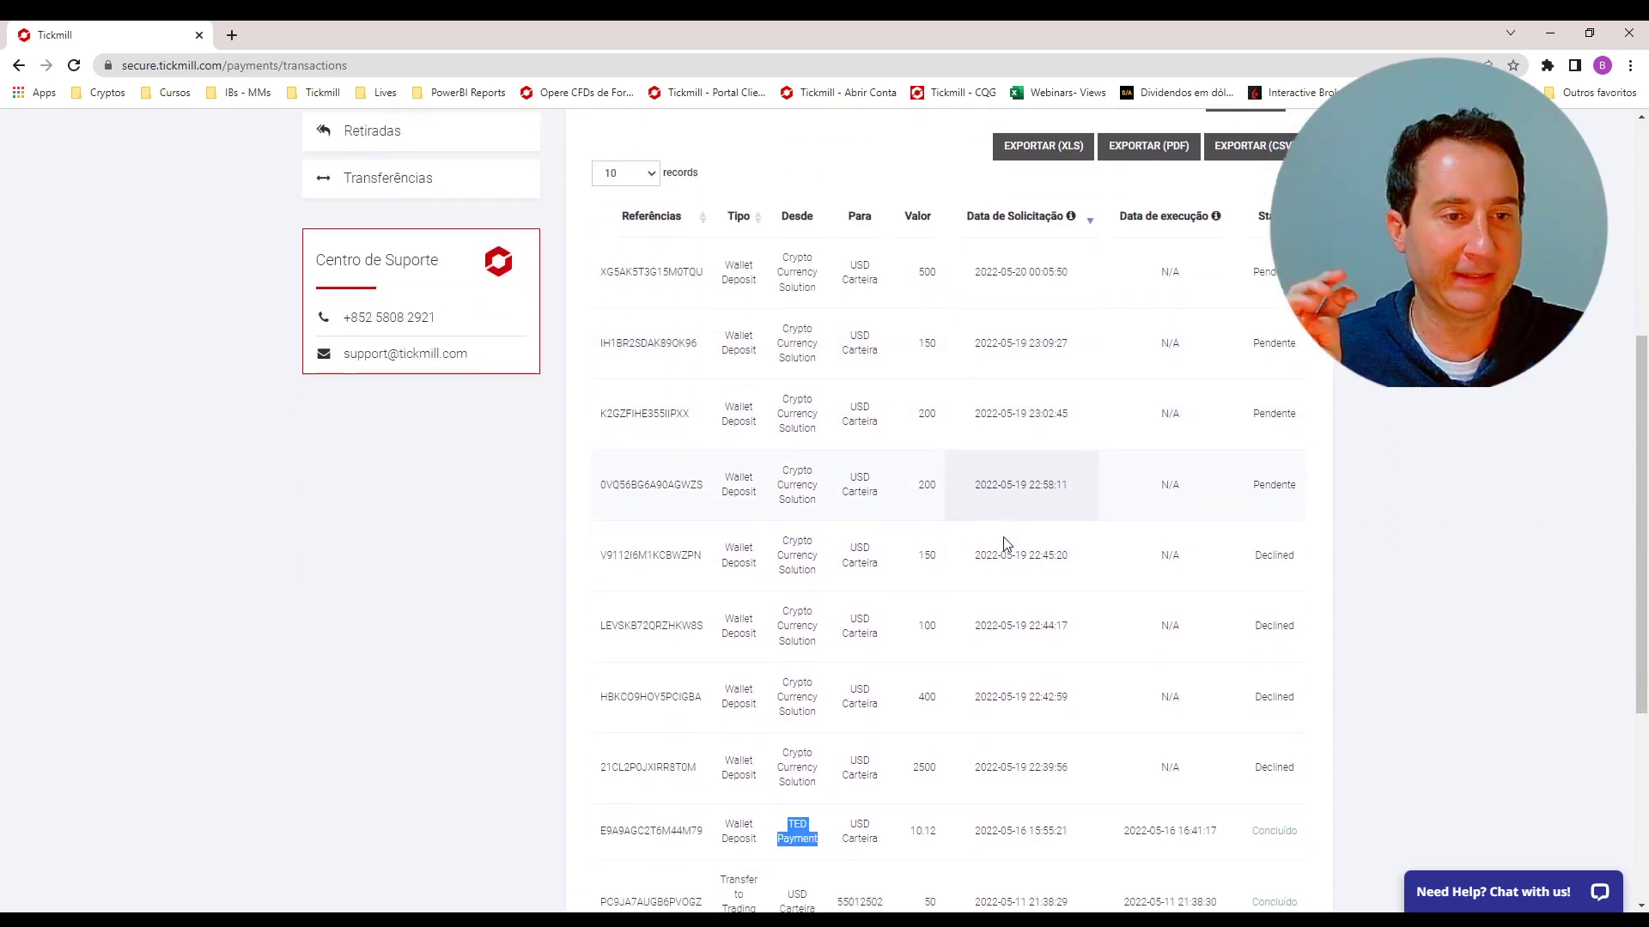
{"action": "scroll", "coordinate": [1014, 533], "scroll_direction": "up", "scroll_amount": 10}
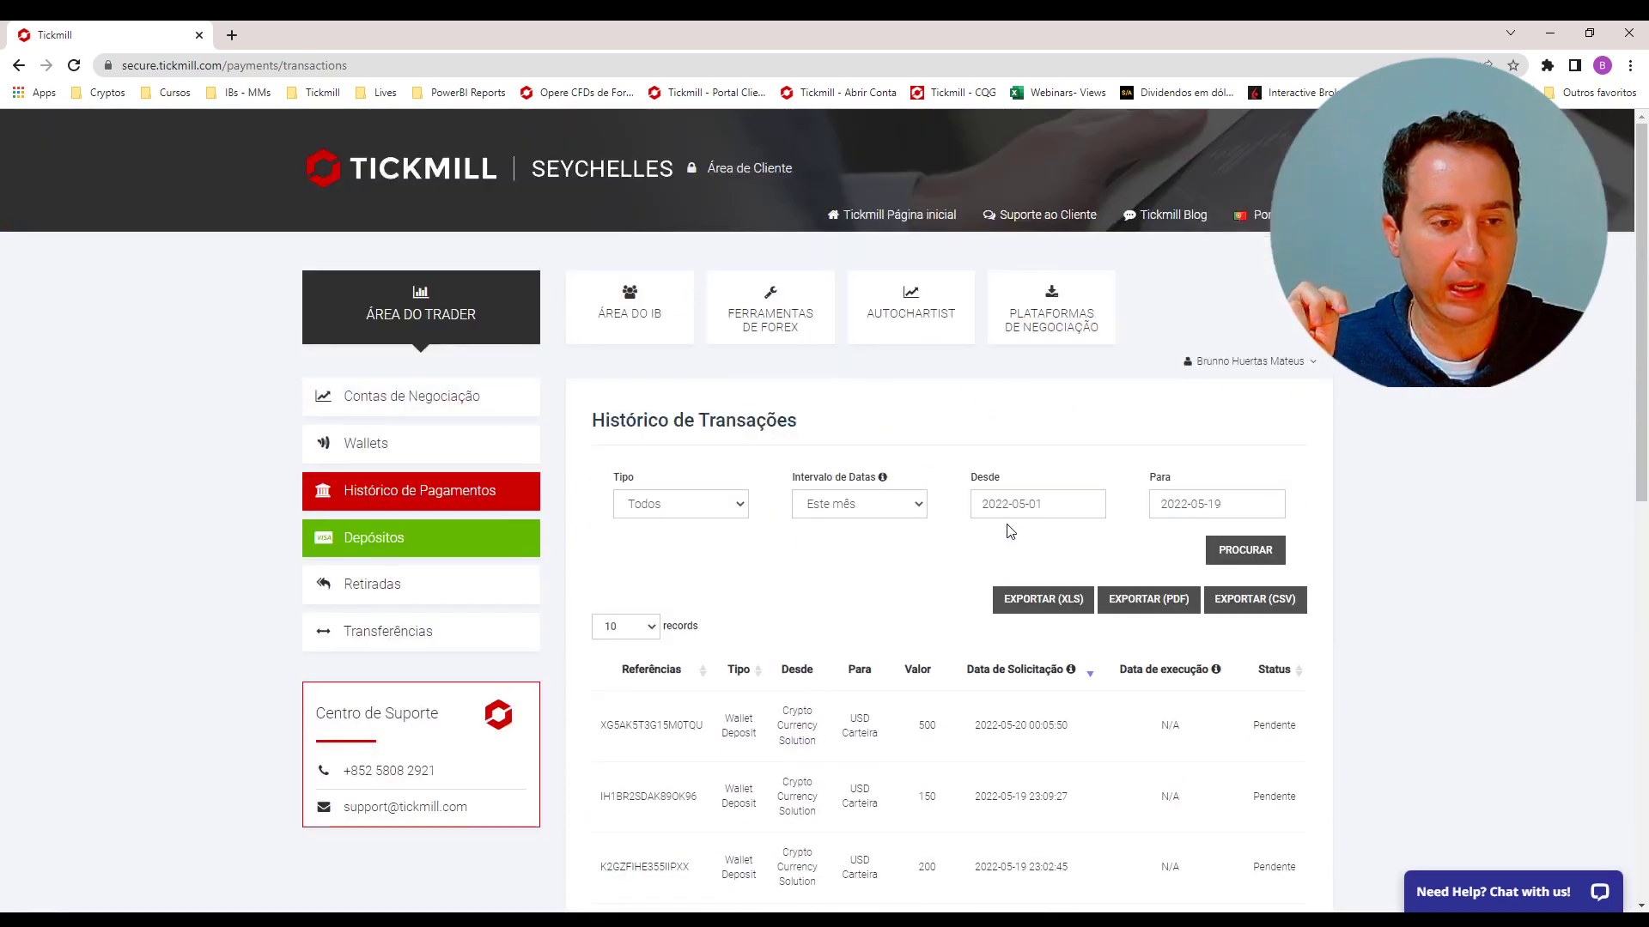
{"action": "scroll", "coordinate": [1009, 530], "scroll_direction": "down", "scroll_amount": 3}
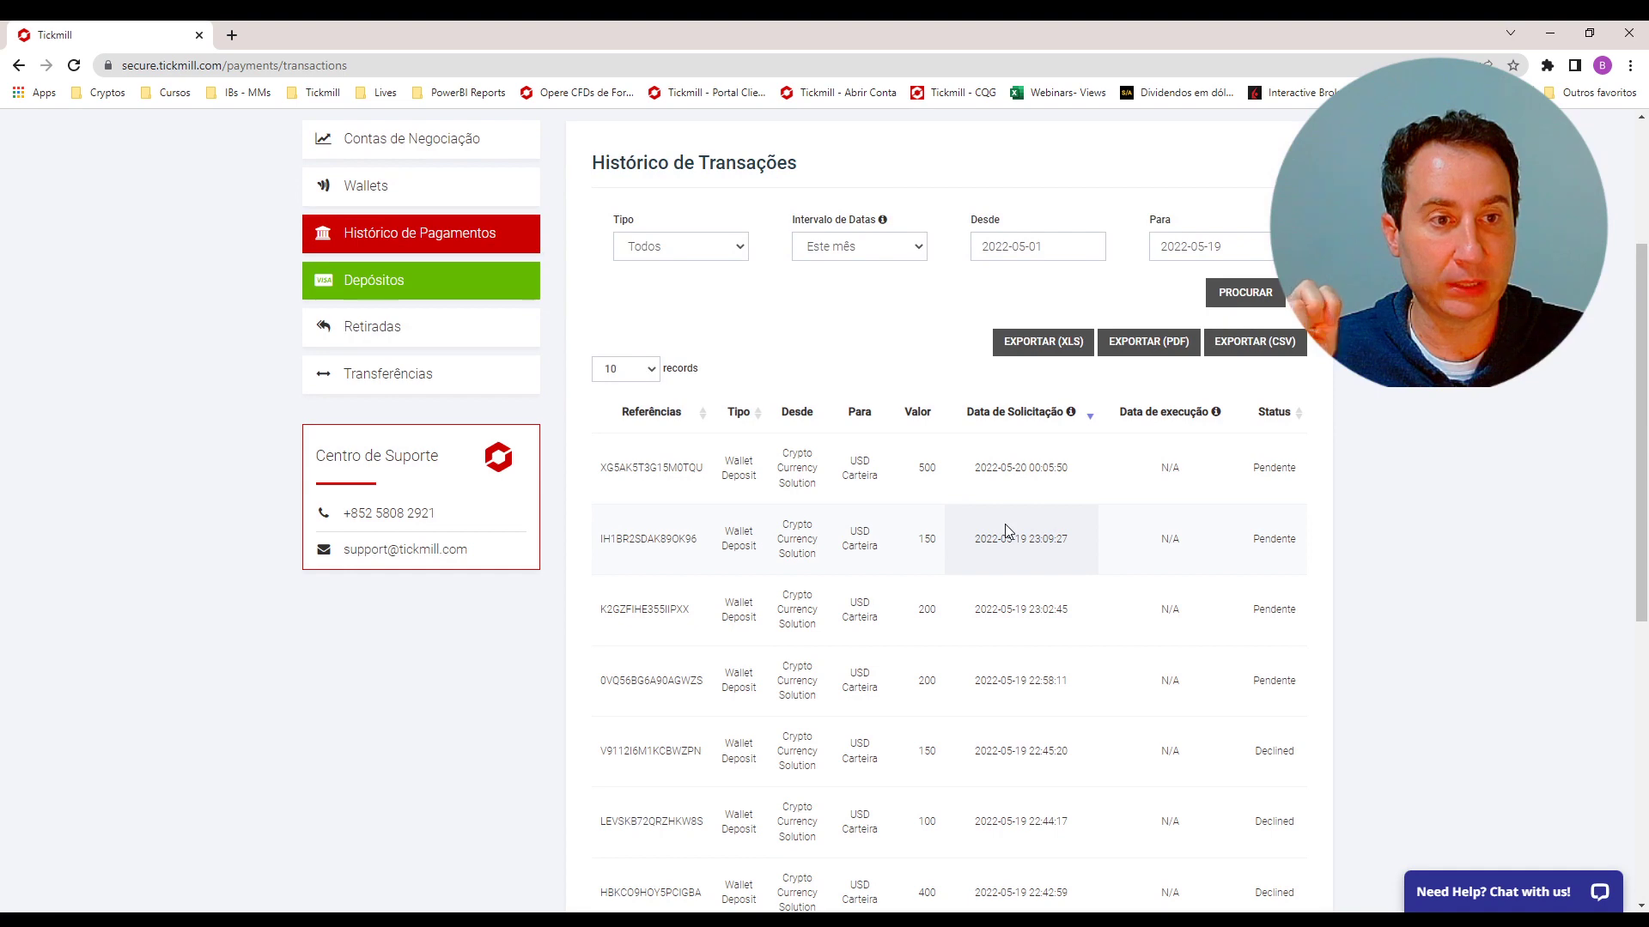
{"action": "scroll", "coordinate": [1007, 531], "scroll_direction": "down", "scroll_amount": 2}
{"action": "scroll", "coordinate": [1008, 527], "scroll_direction": "up", "scroll_amount": 3}
Start a withdrawal from the USD wallet and choose the cryptocurrency solution as its payment method
{"action": "left_click", "coordinate": [369, 414]}
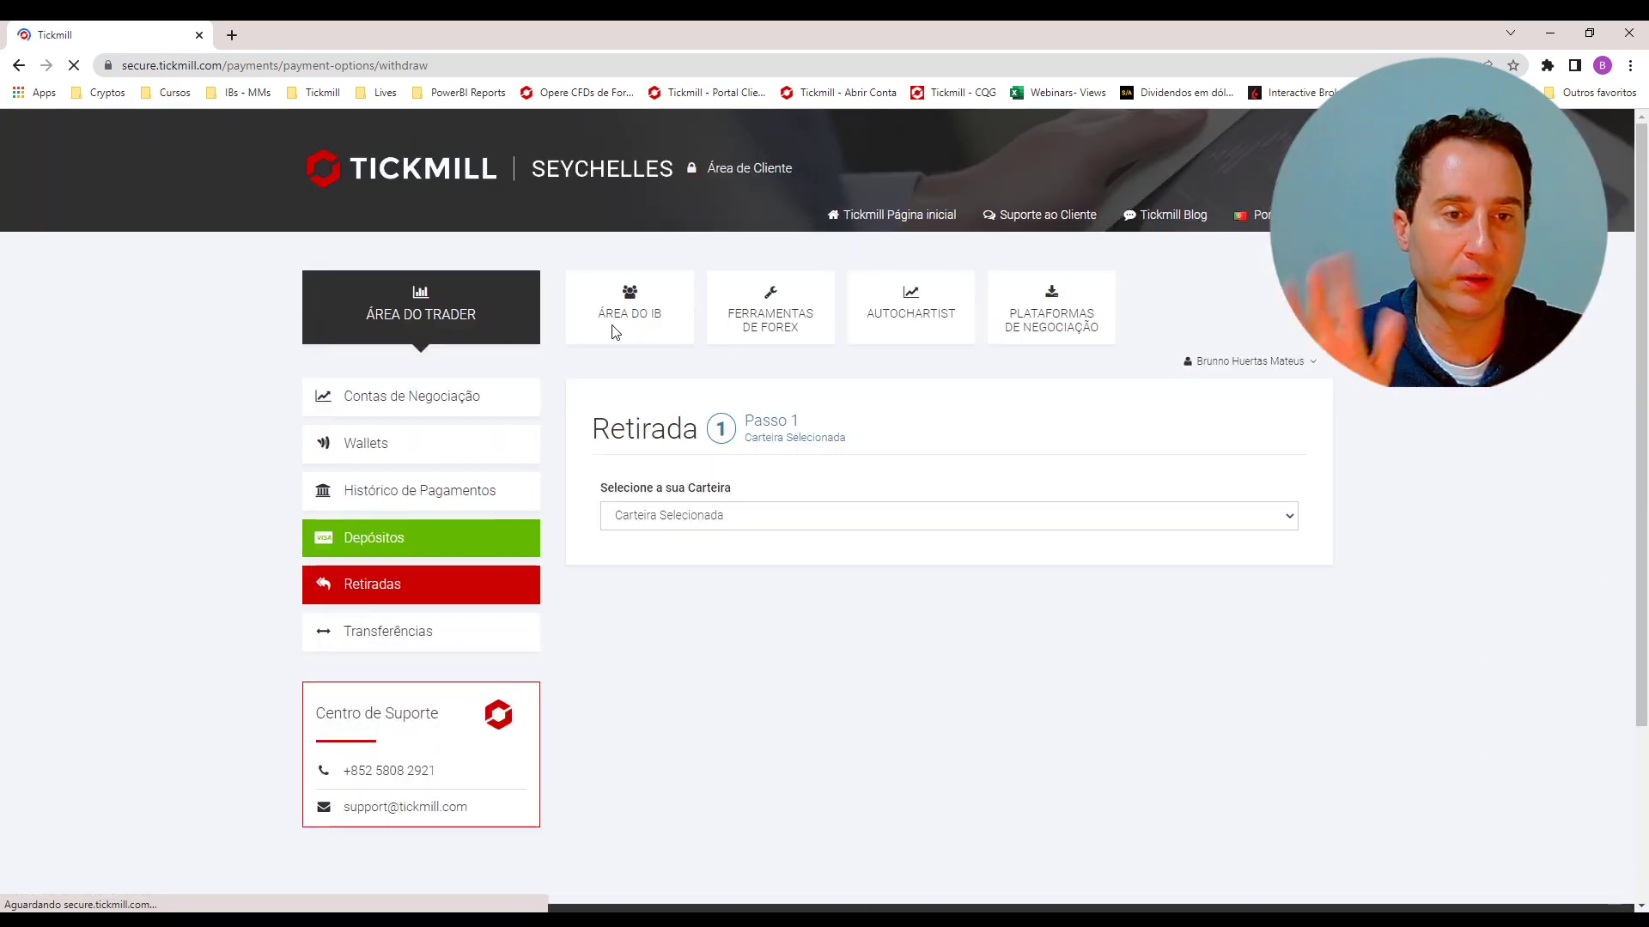
{"action": "left_click", "coordinate": [787, 515]}
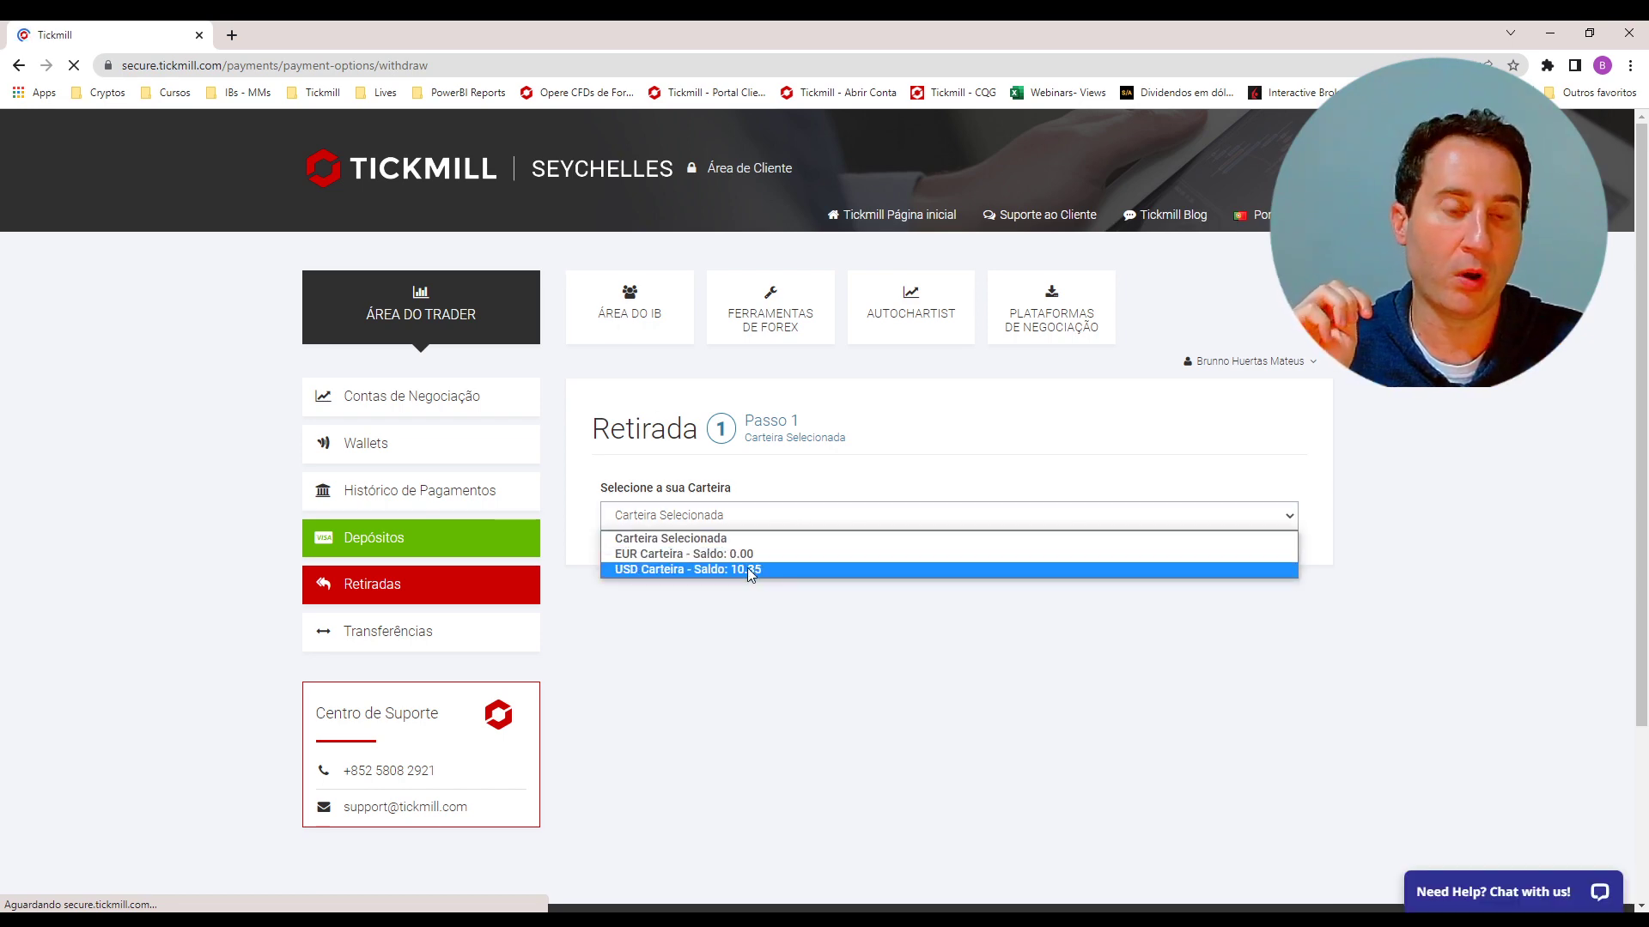
{"action": "left_click", "coordinate": [747, 569]}
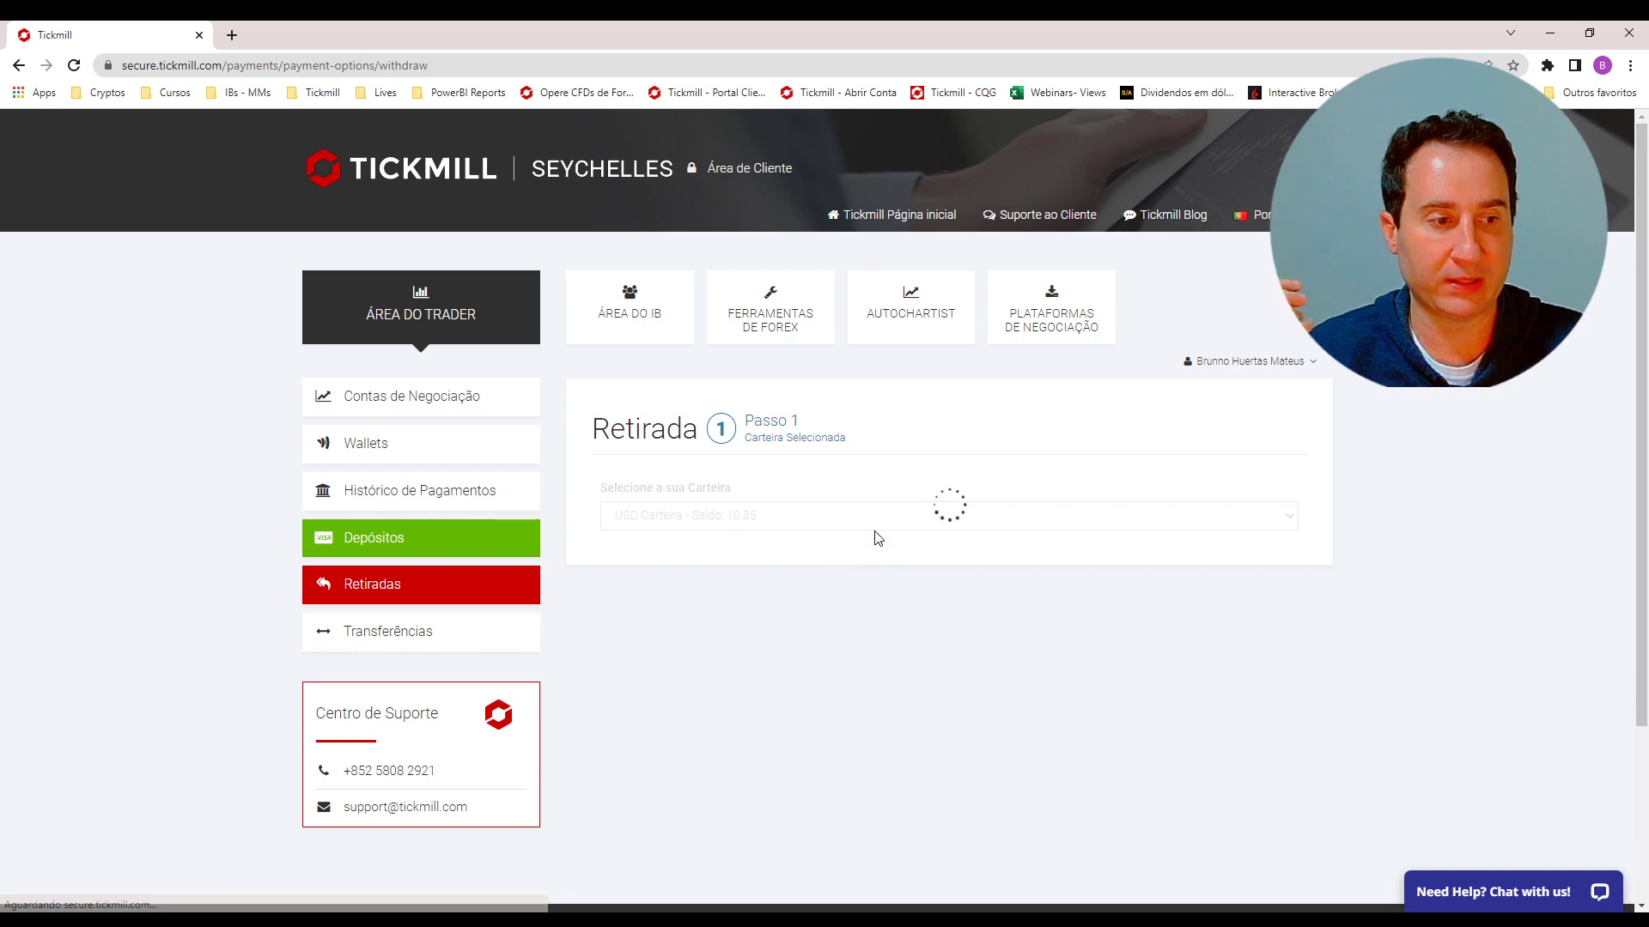
{"action": "scroll", "coordinate": [902, 597], "scroll_direction": "down", "scroll_amount": 4}
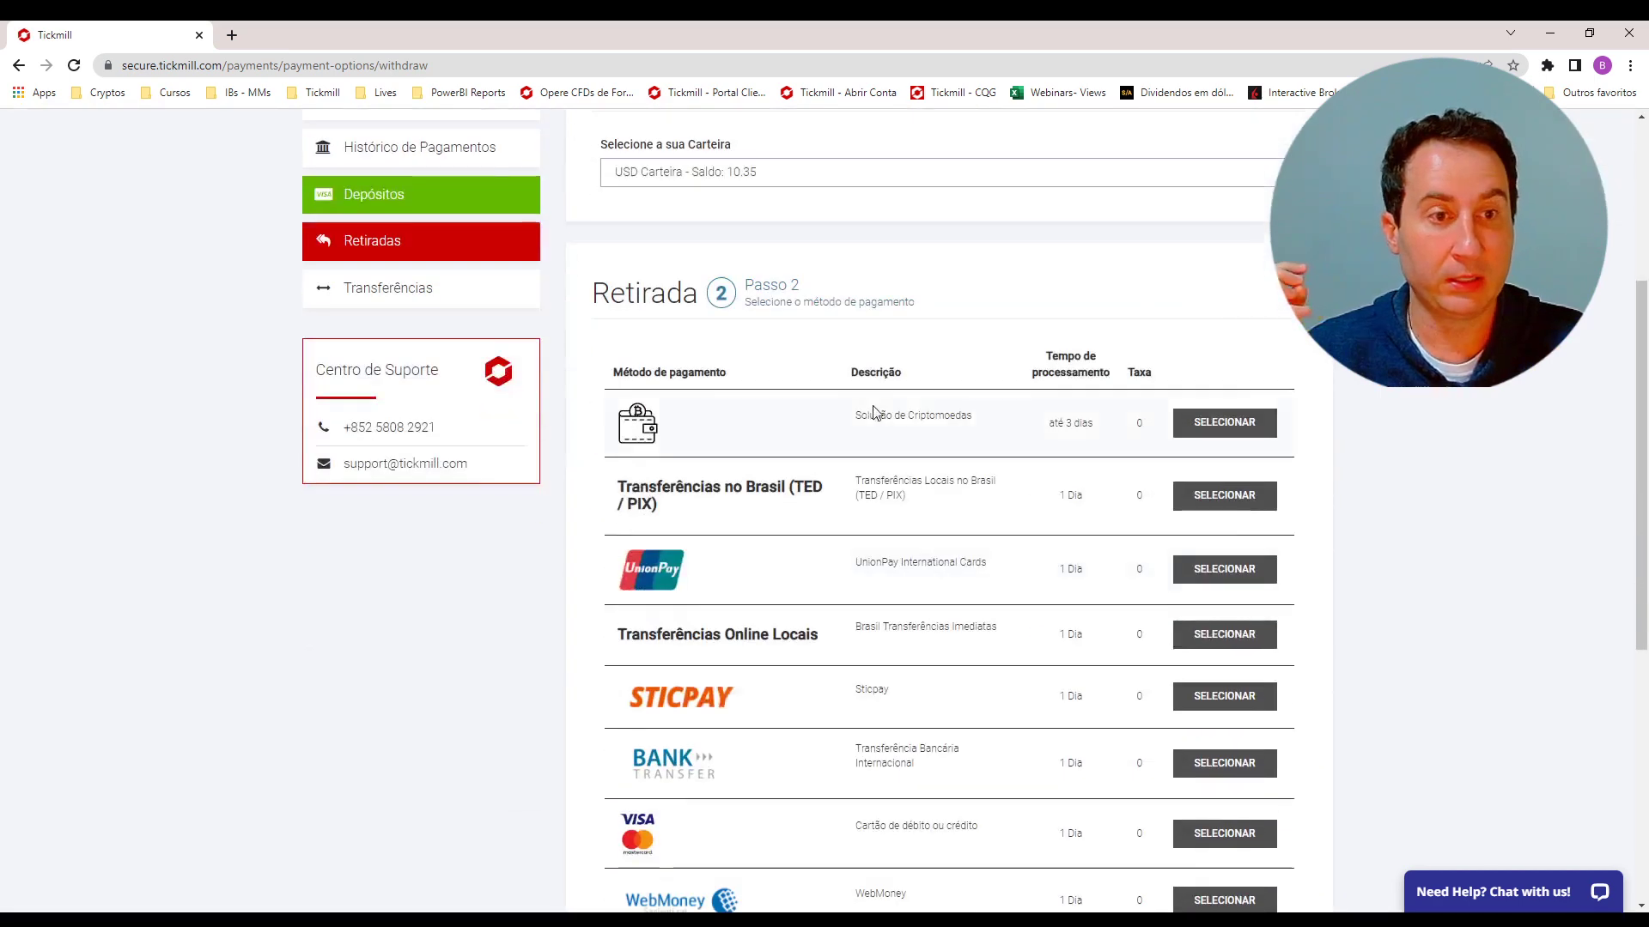
{"action": "left_click_drag", "start_coordinate": [855, 415], "coordinate": [949, 416]}
{"action": "left_click", "coordinate": [1224, 422]}
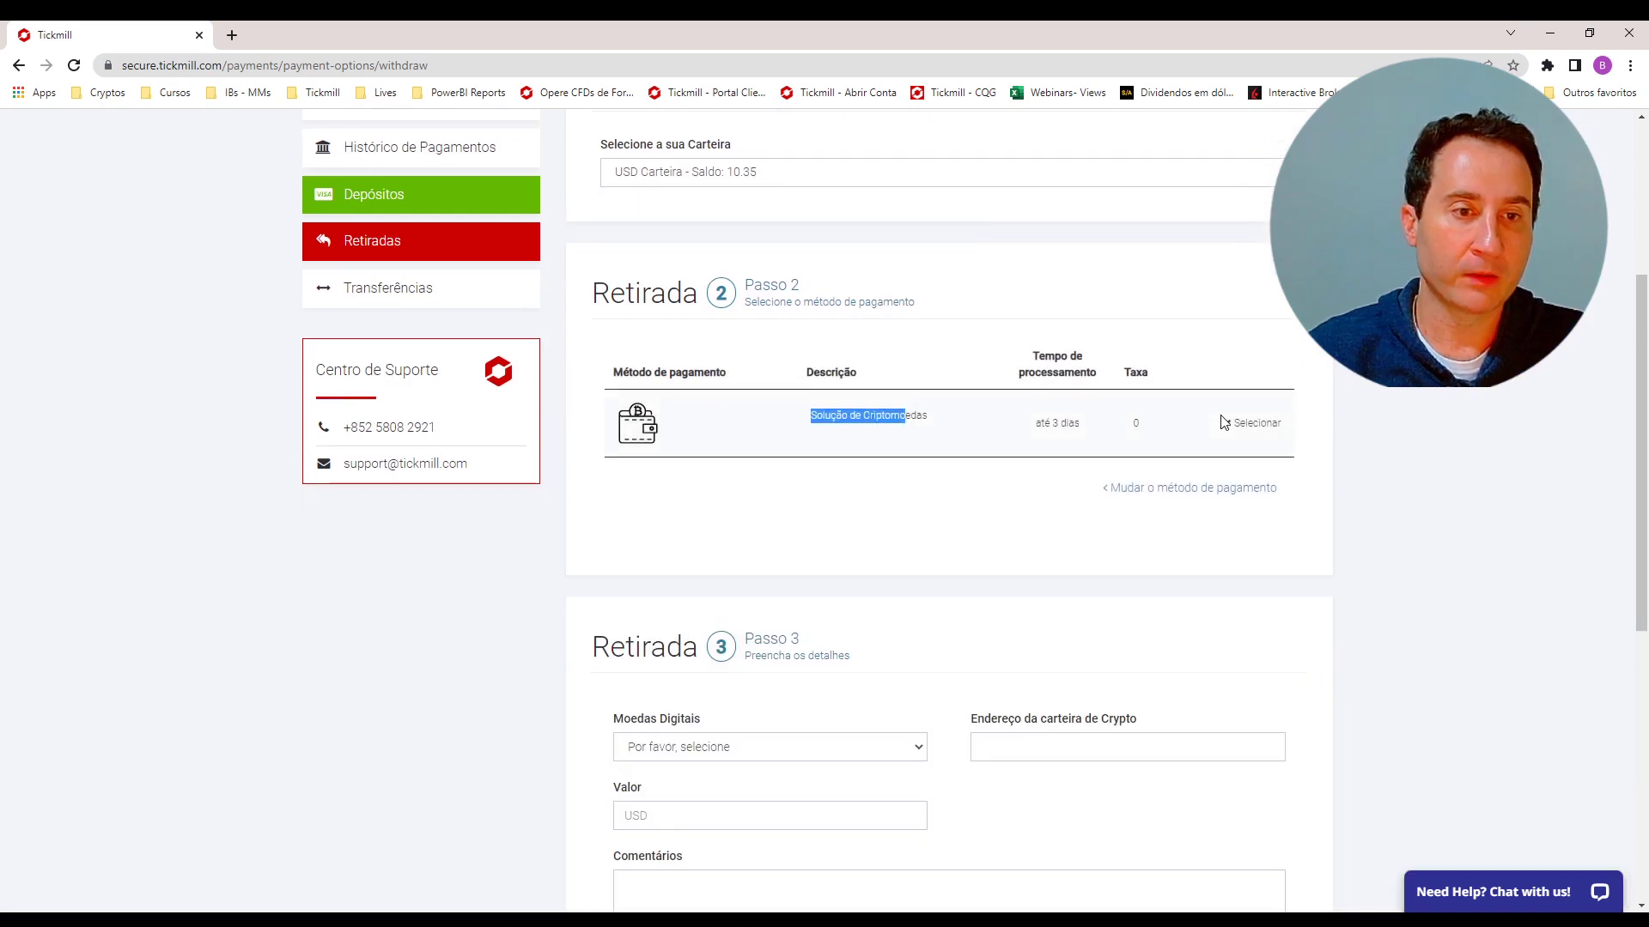
Set the withdrawal's digital currency to Tether ERC-20 and place the cursor in the crypto wallet address field
{"action": "scroll", "coordinate": [859, 515], "scroll_direction": "down", "scroll_amount": 3}
{"action": "left_click", "coordinate": [713, 491]}
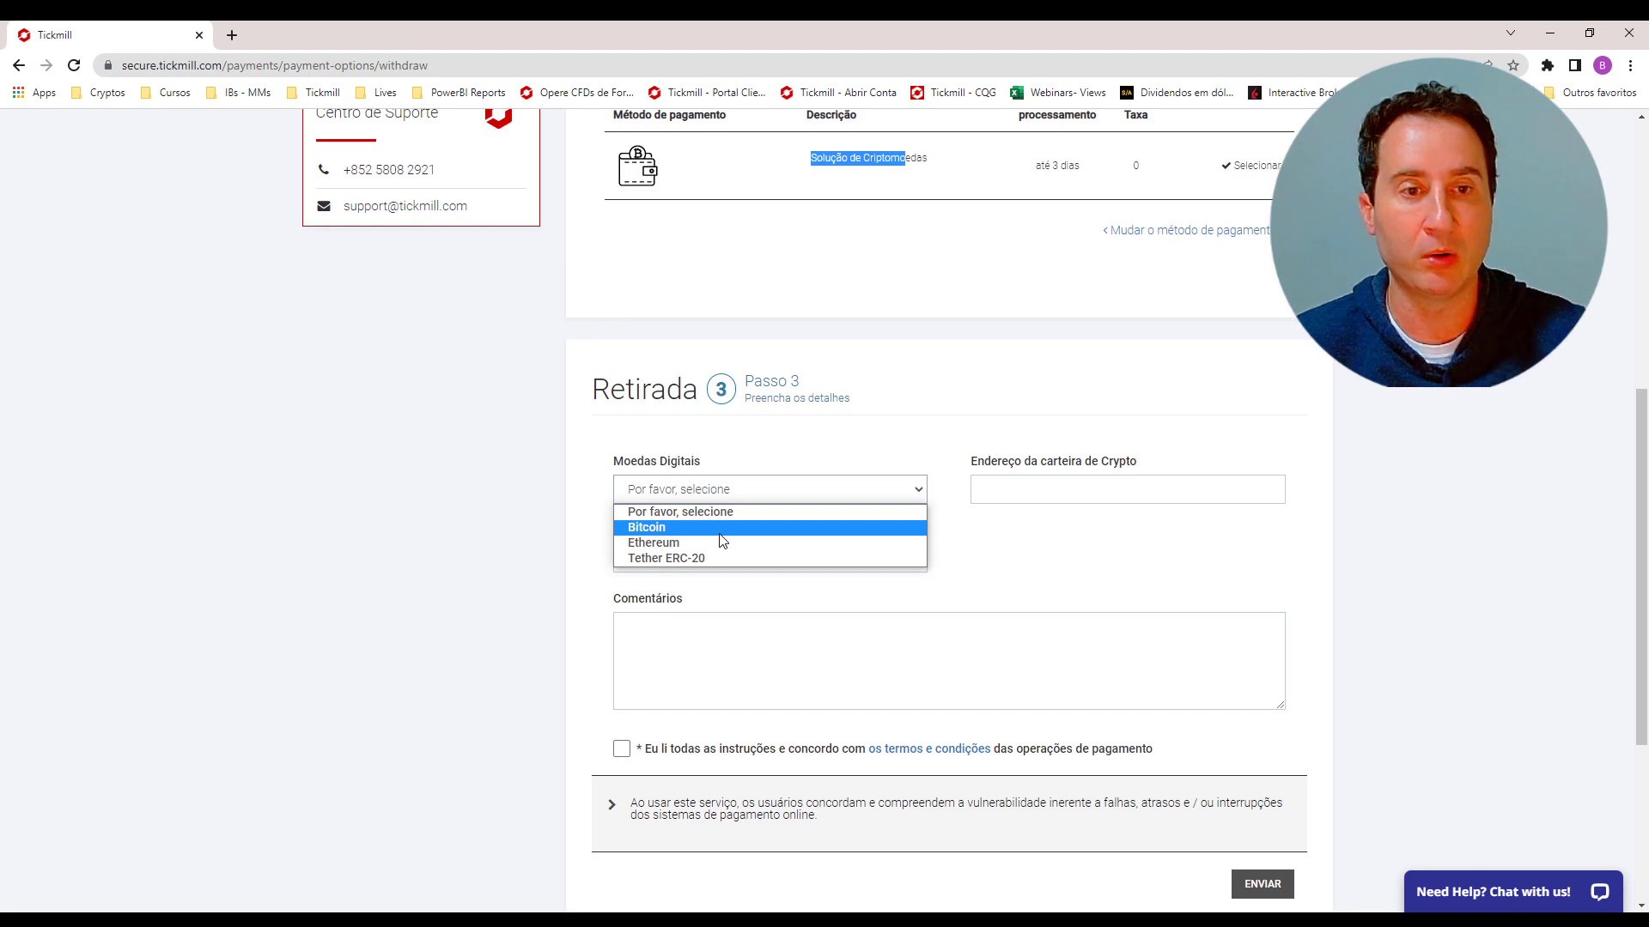
{"action": "left_click", "coordinate": [684, 560]}
{"action": "left_click", "coordinate": [1123, 489]}
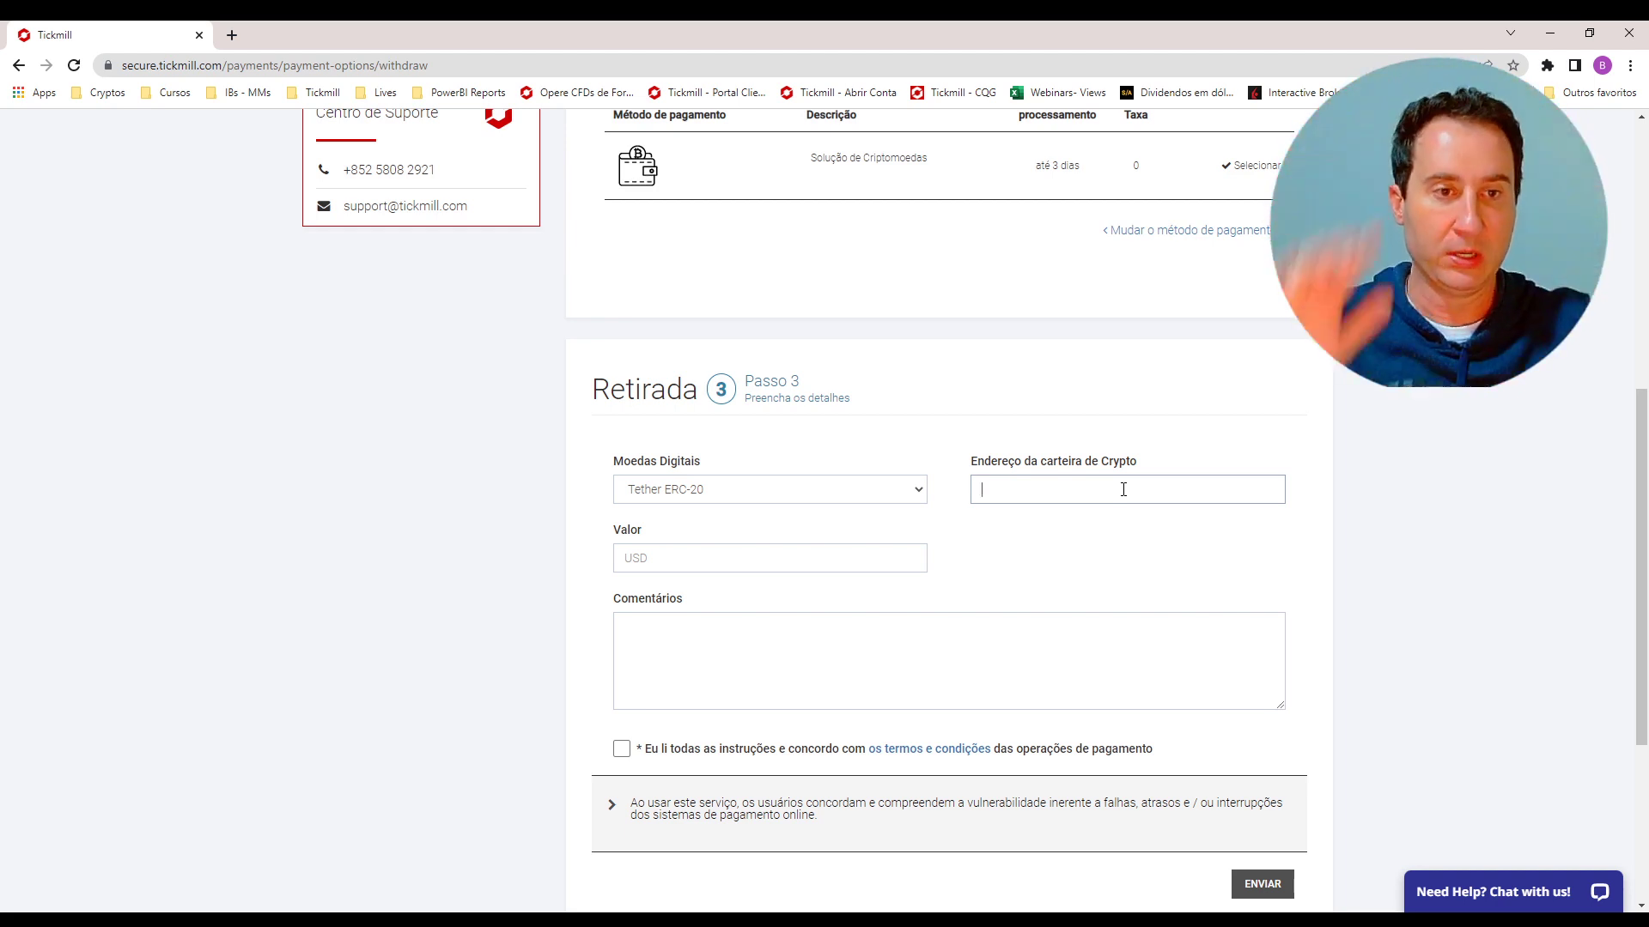
Try a withdrawal amount of 150 USD and clear the amount field again
{"action": "left_click", "coordinate": [655, 567]}
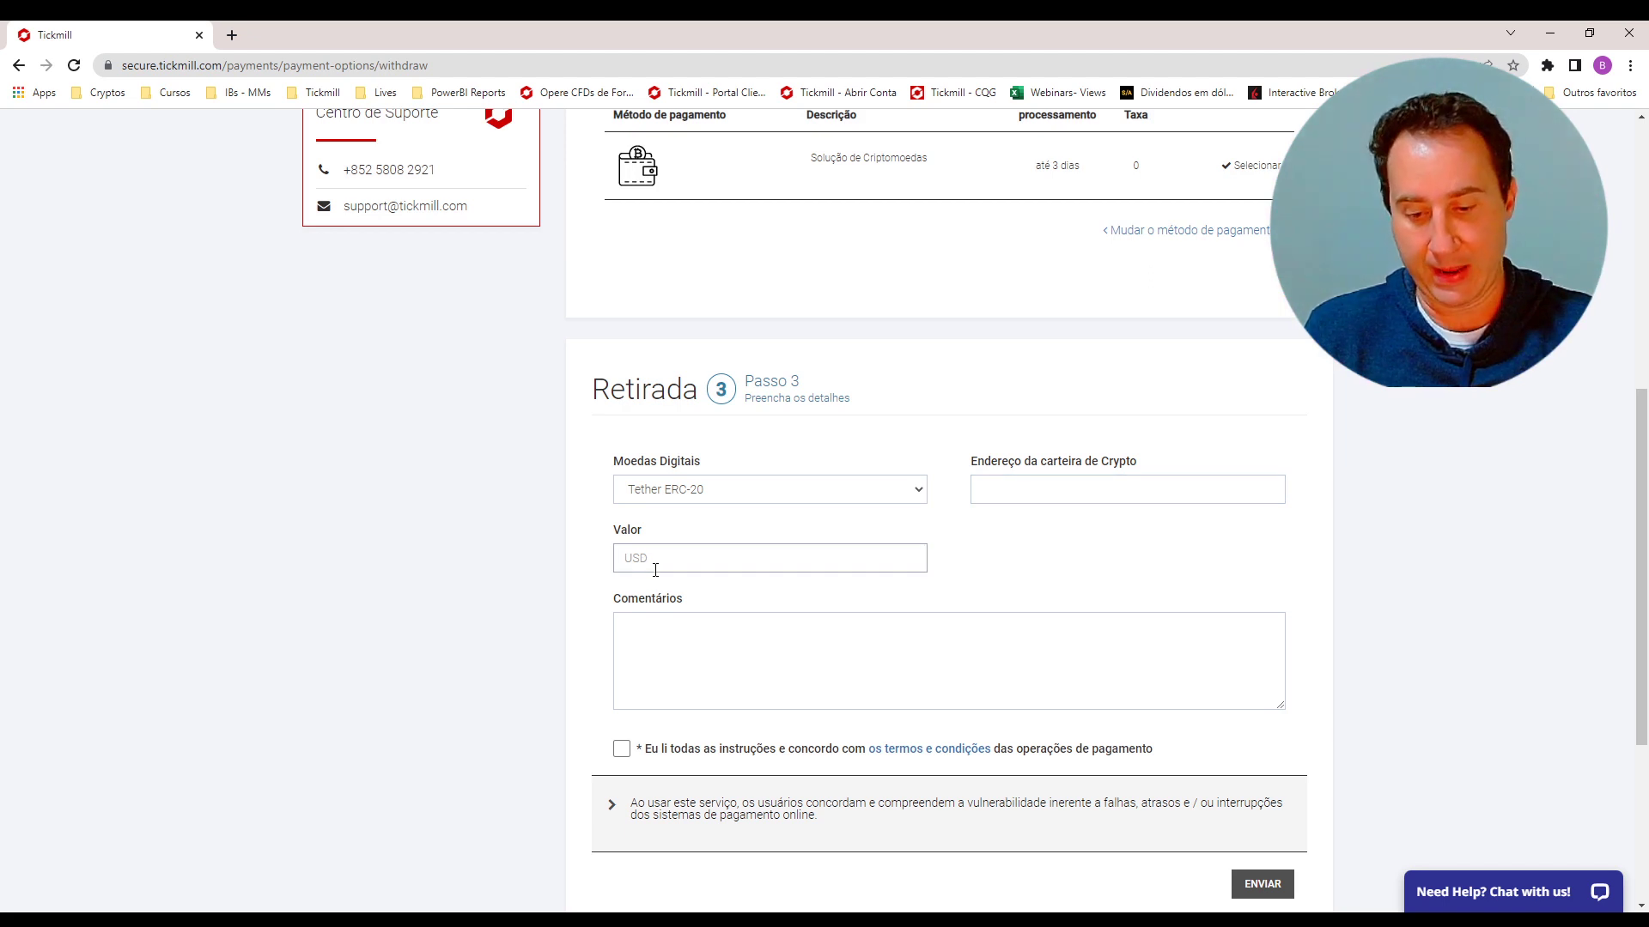
{"action": "type", "text": "150"}
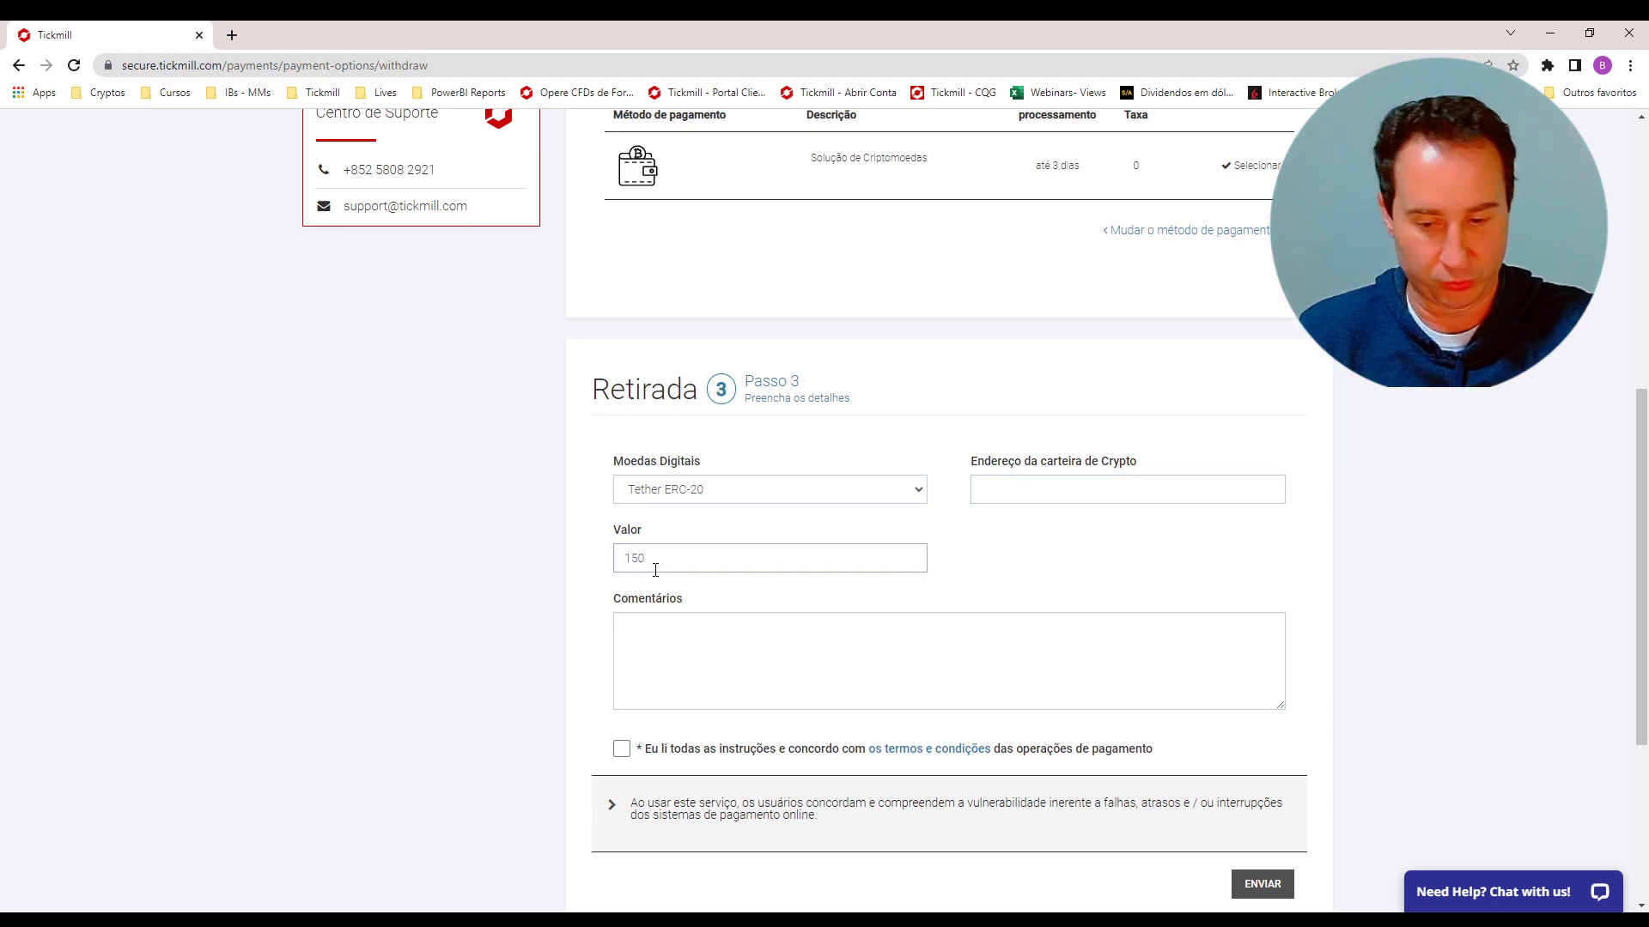
{"action": "key", "text": "BackSpace"}
{"action": "key", "text": "BackSpace"}
{"action": "key", "text": "BackSpace"}
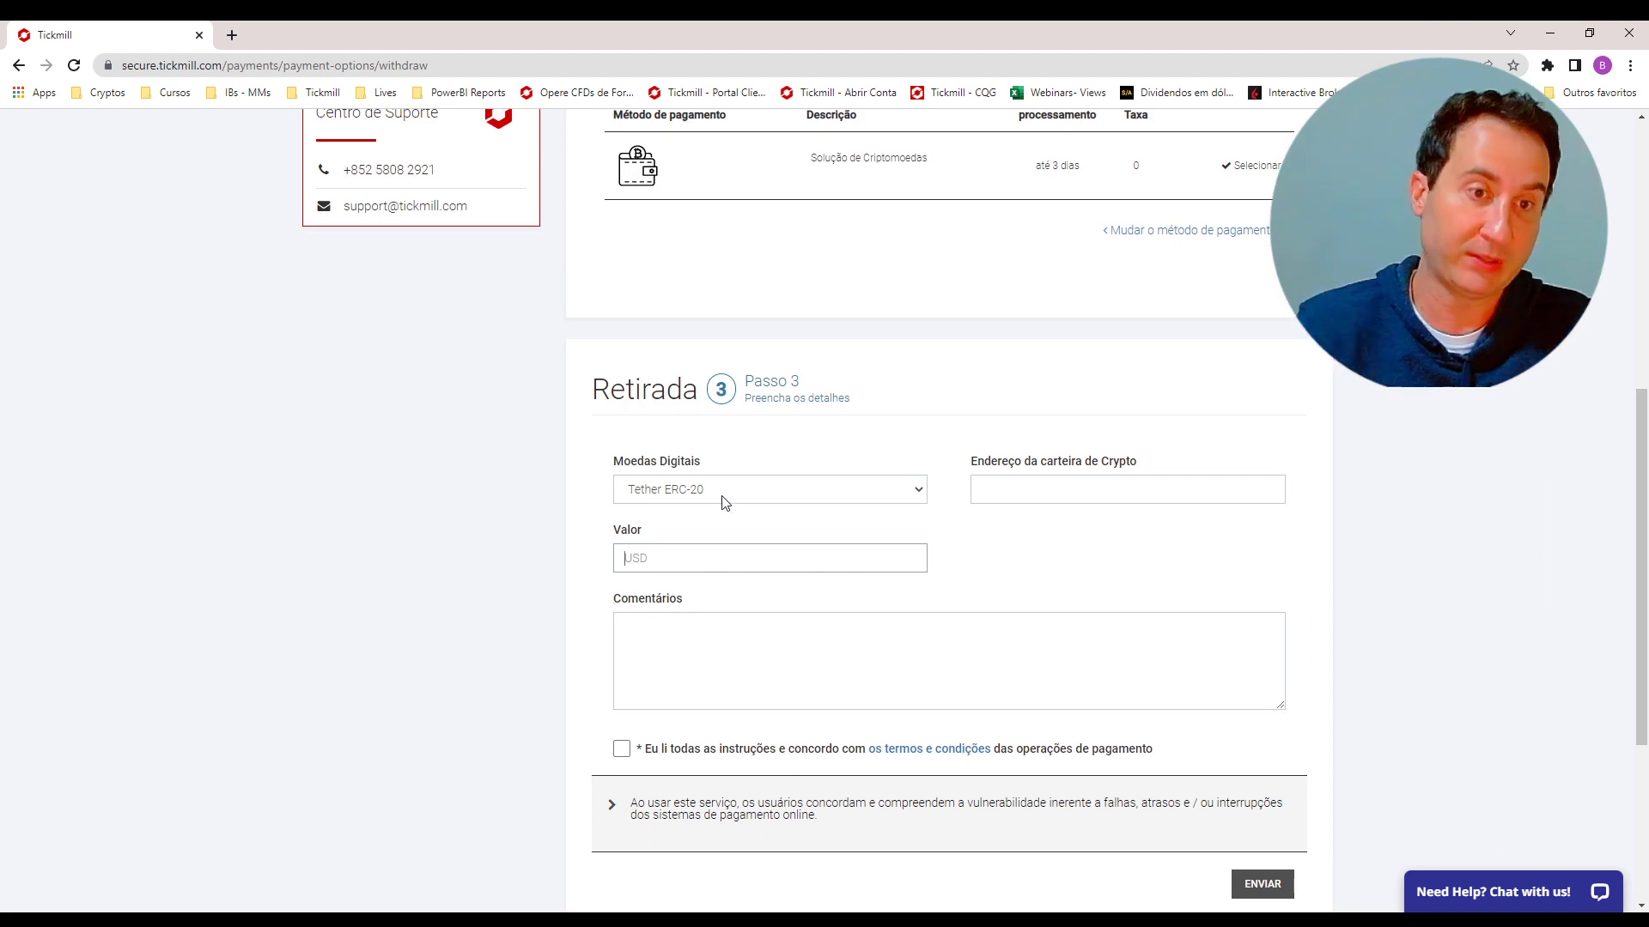
Accept the withdrawal's terms and conditions and review the selected wallet and payment method
{"action": "left_click", "coordinate": [622, 750]}
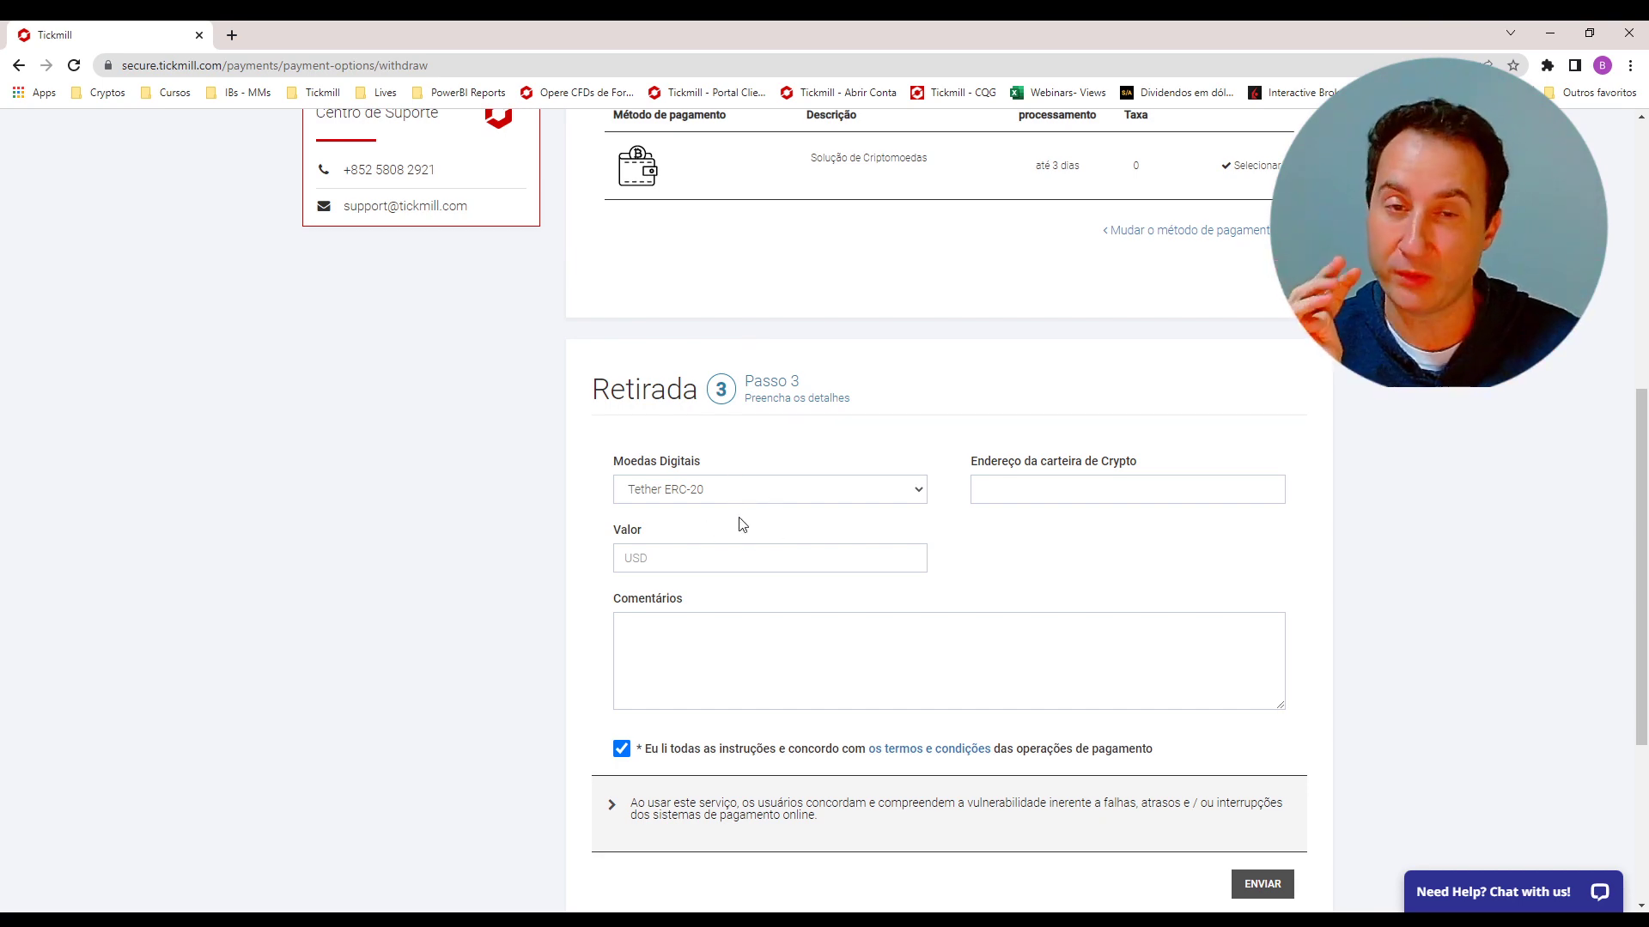
{"action": "scroll", "coordinate": [747, 515], "scroll_direction": "up", "scroll_amount": 6}
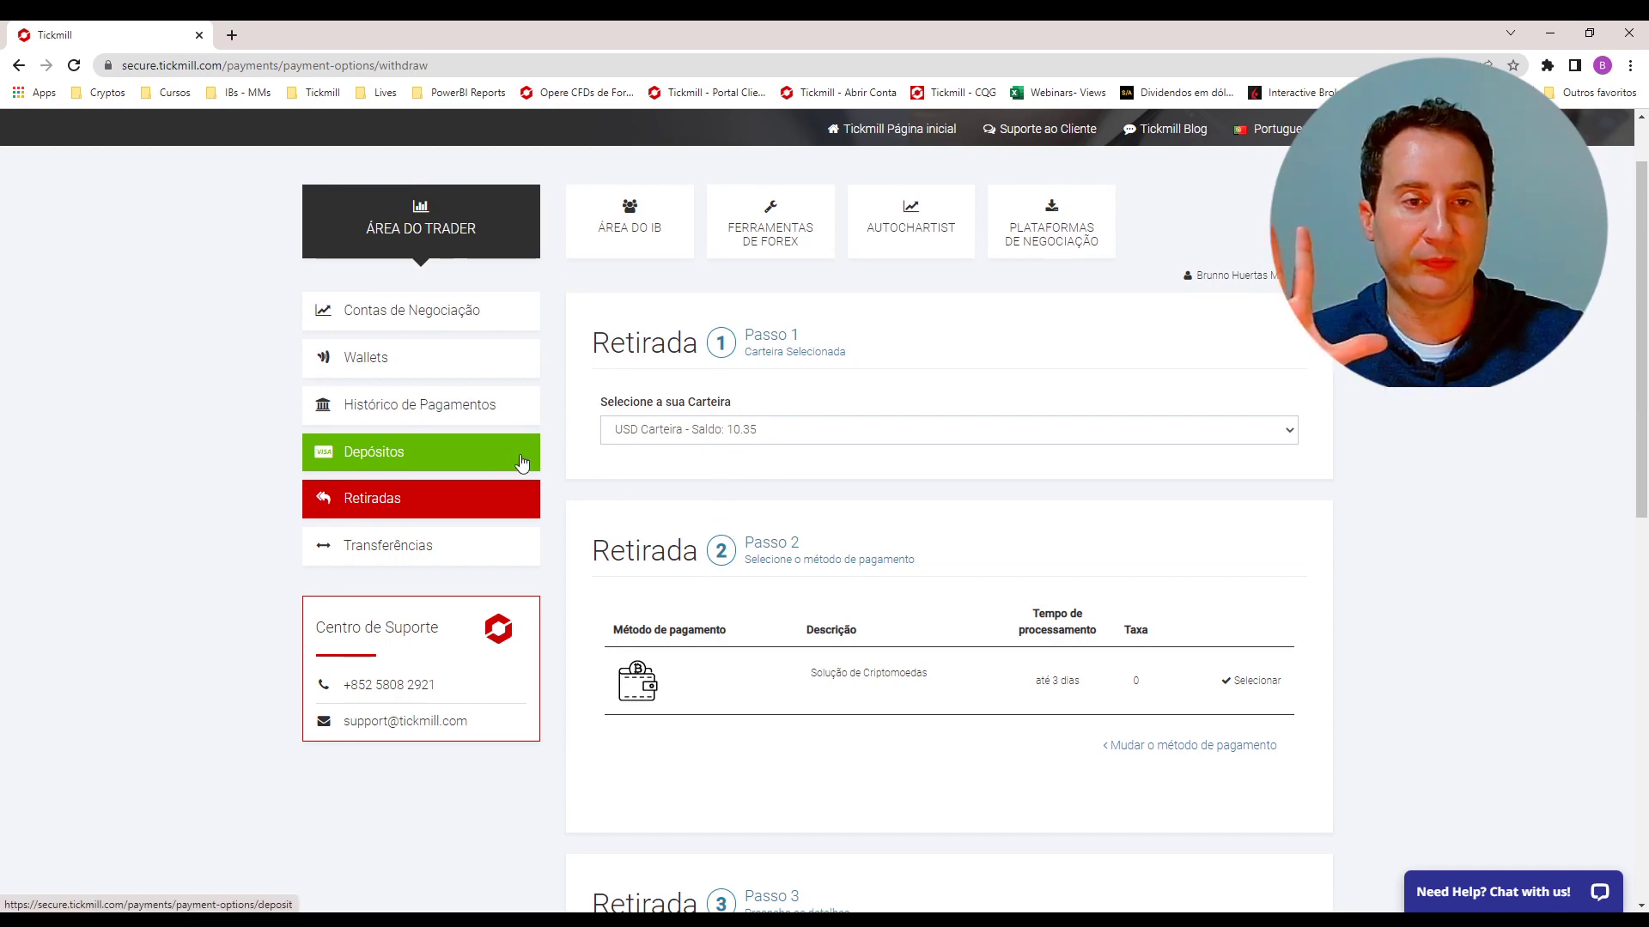
{"action": "scroll", "coordinate": [1028, 674], "scroll_direction": "down", "scroll_amount": 3}
{"action": "scroll", "coordinate": [1029, 674], "scroll_direction": "up", "scroll_amount": 1}
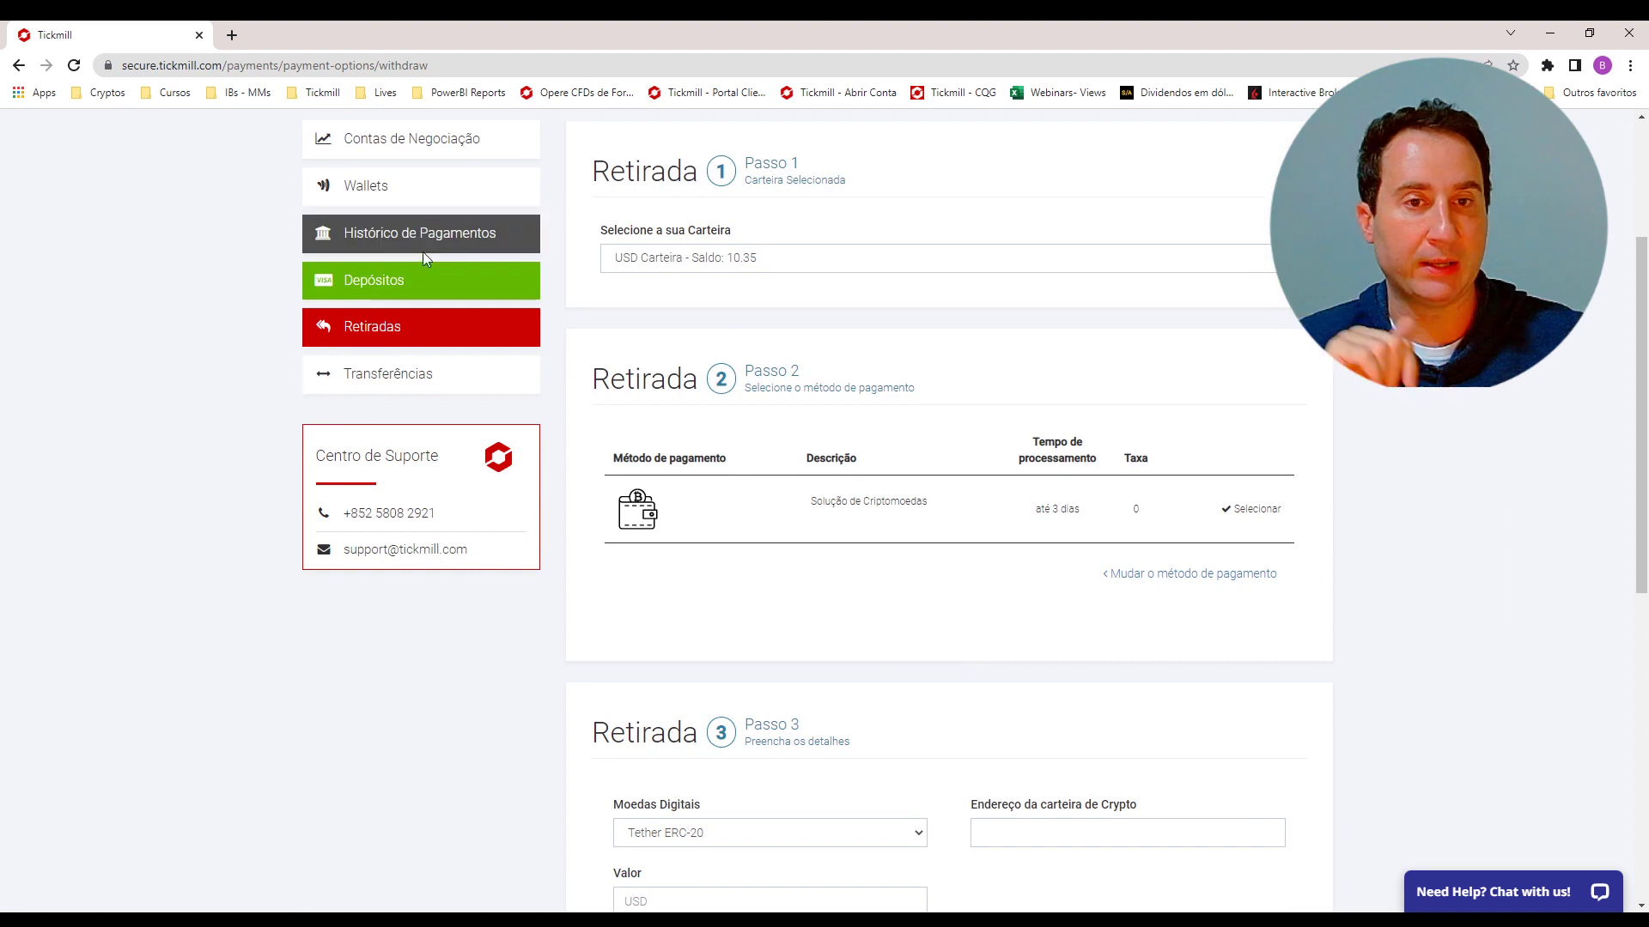
Start a deposit to the USD wallet and choose the cryptocurrency solution as its payment method
{"action": "left_click", "coordinate": [402, 289]}
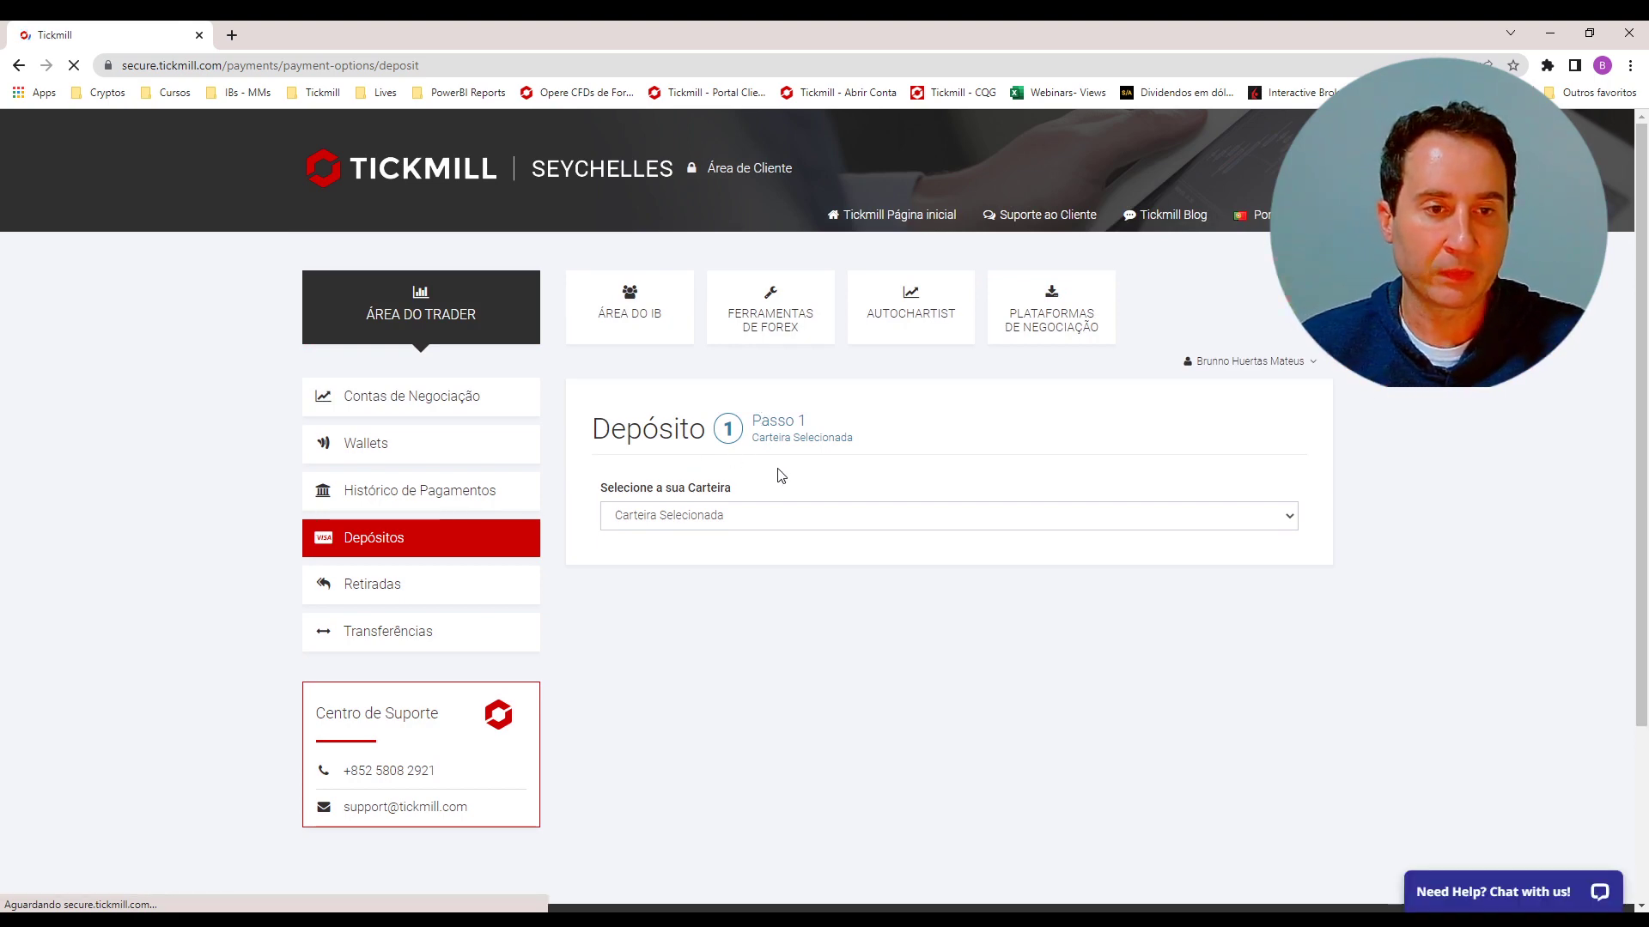
{"action": "left_click", "coordinate": [842, 518]}
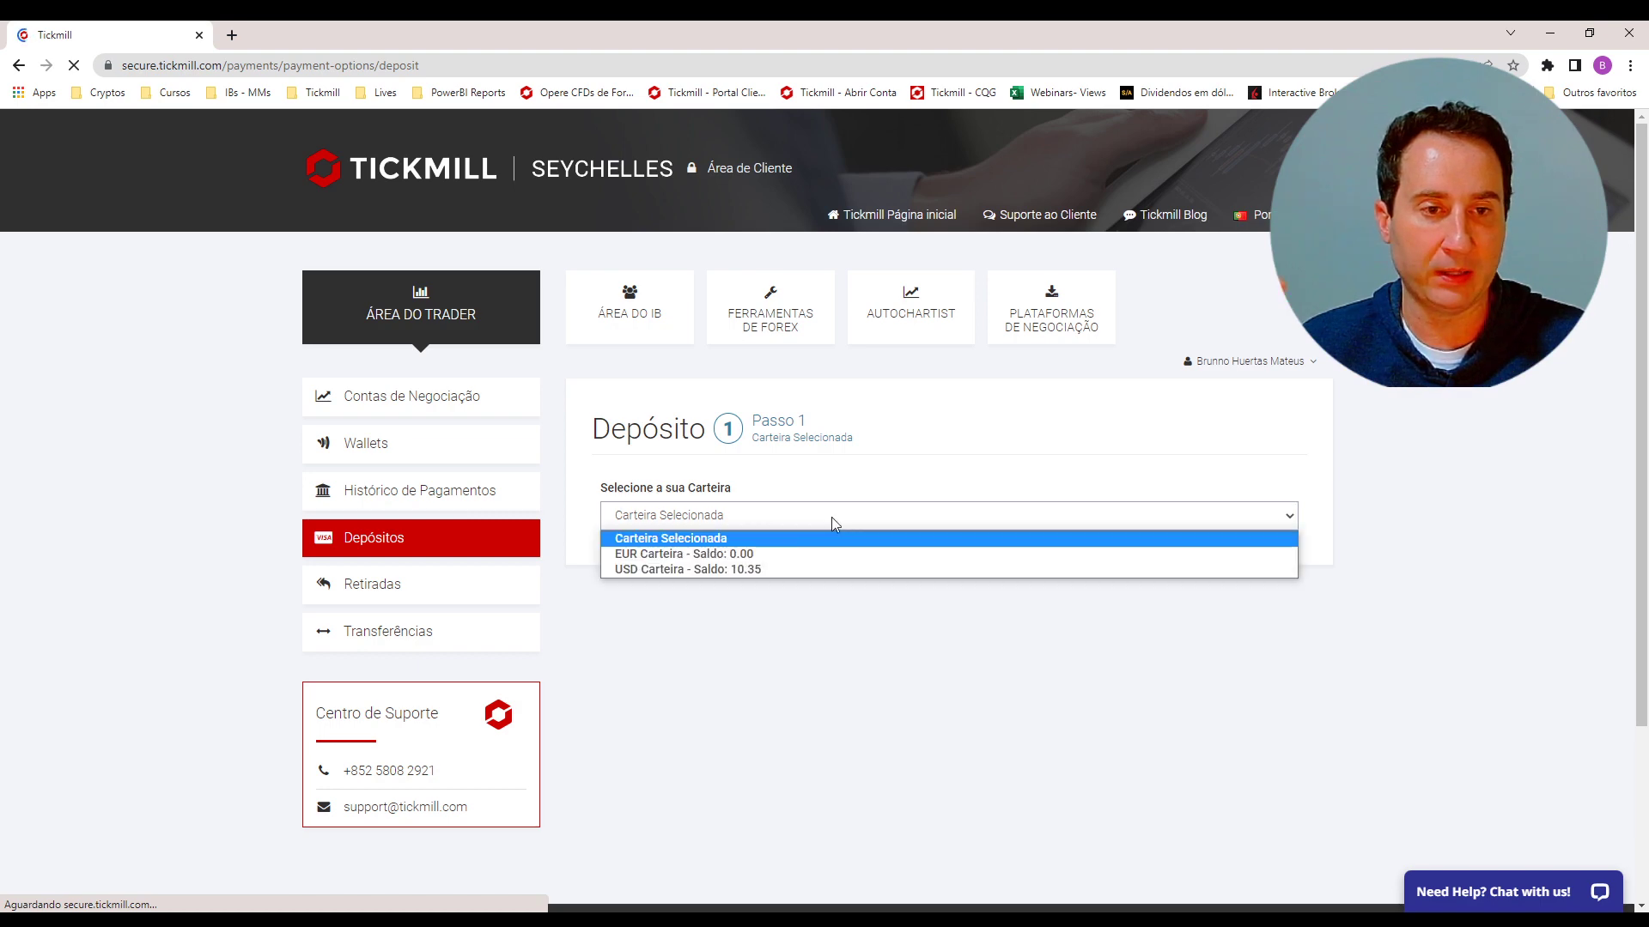
{"action": "left_click", "coordinate": [790, 567]}
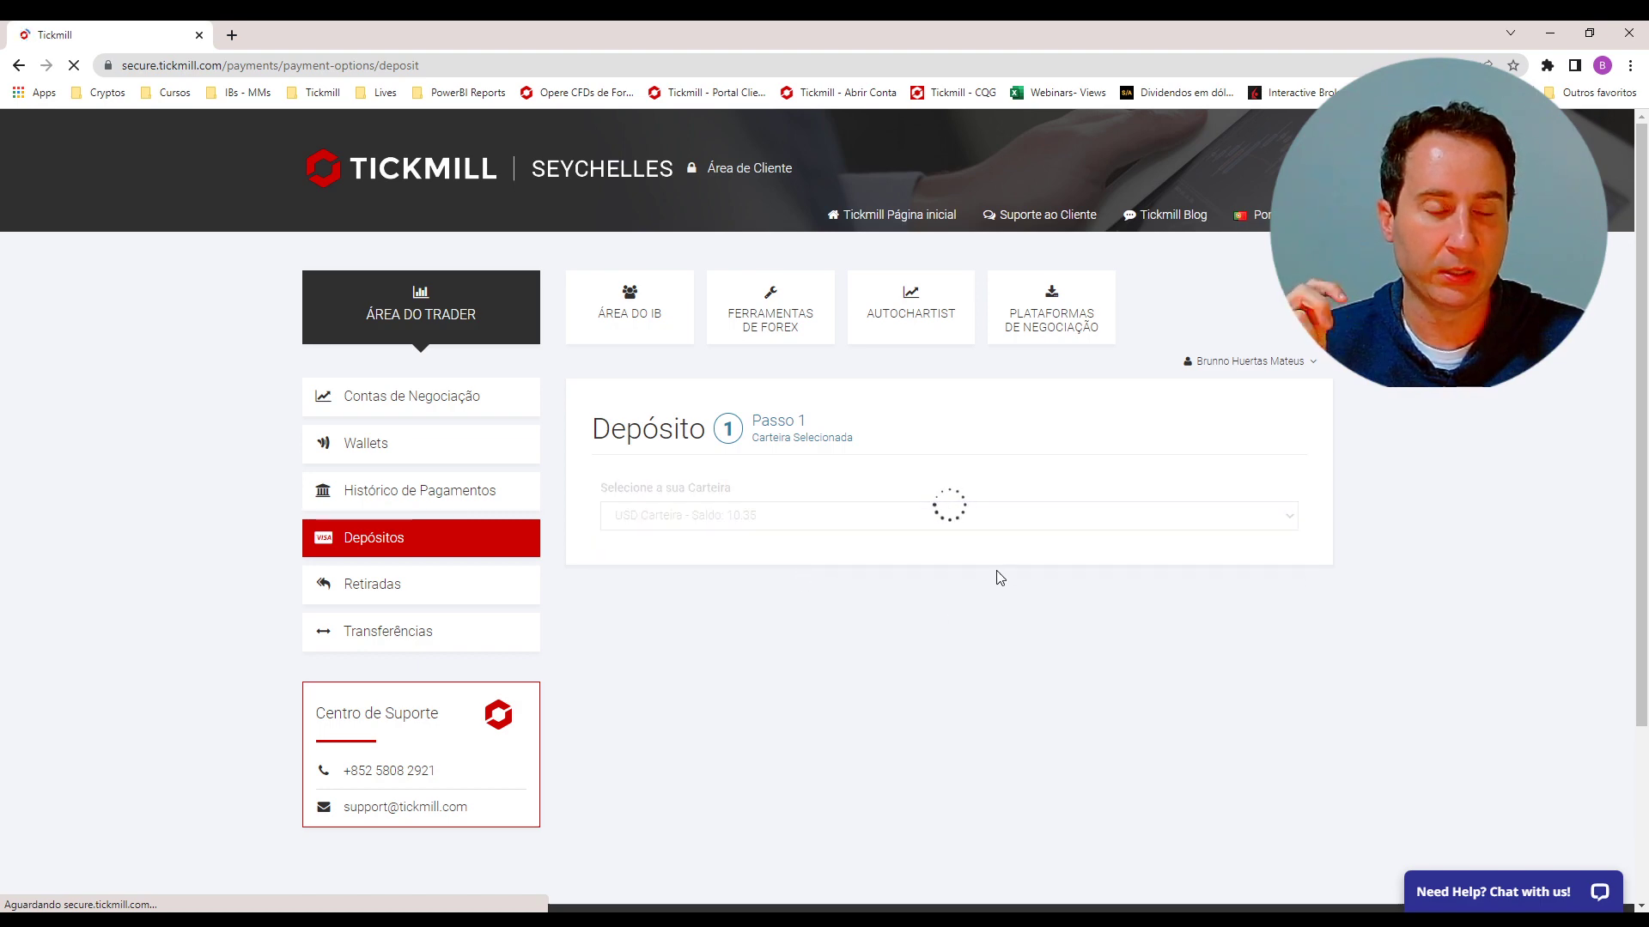
{"action": "scroll", "coordinate": [996, 567], "scroll_direction": "down", "scroll_amount": 4}
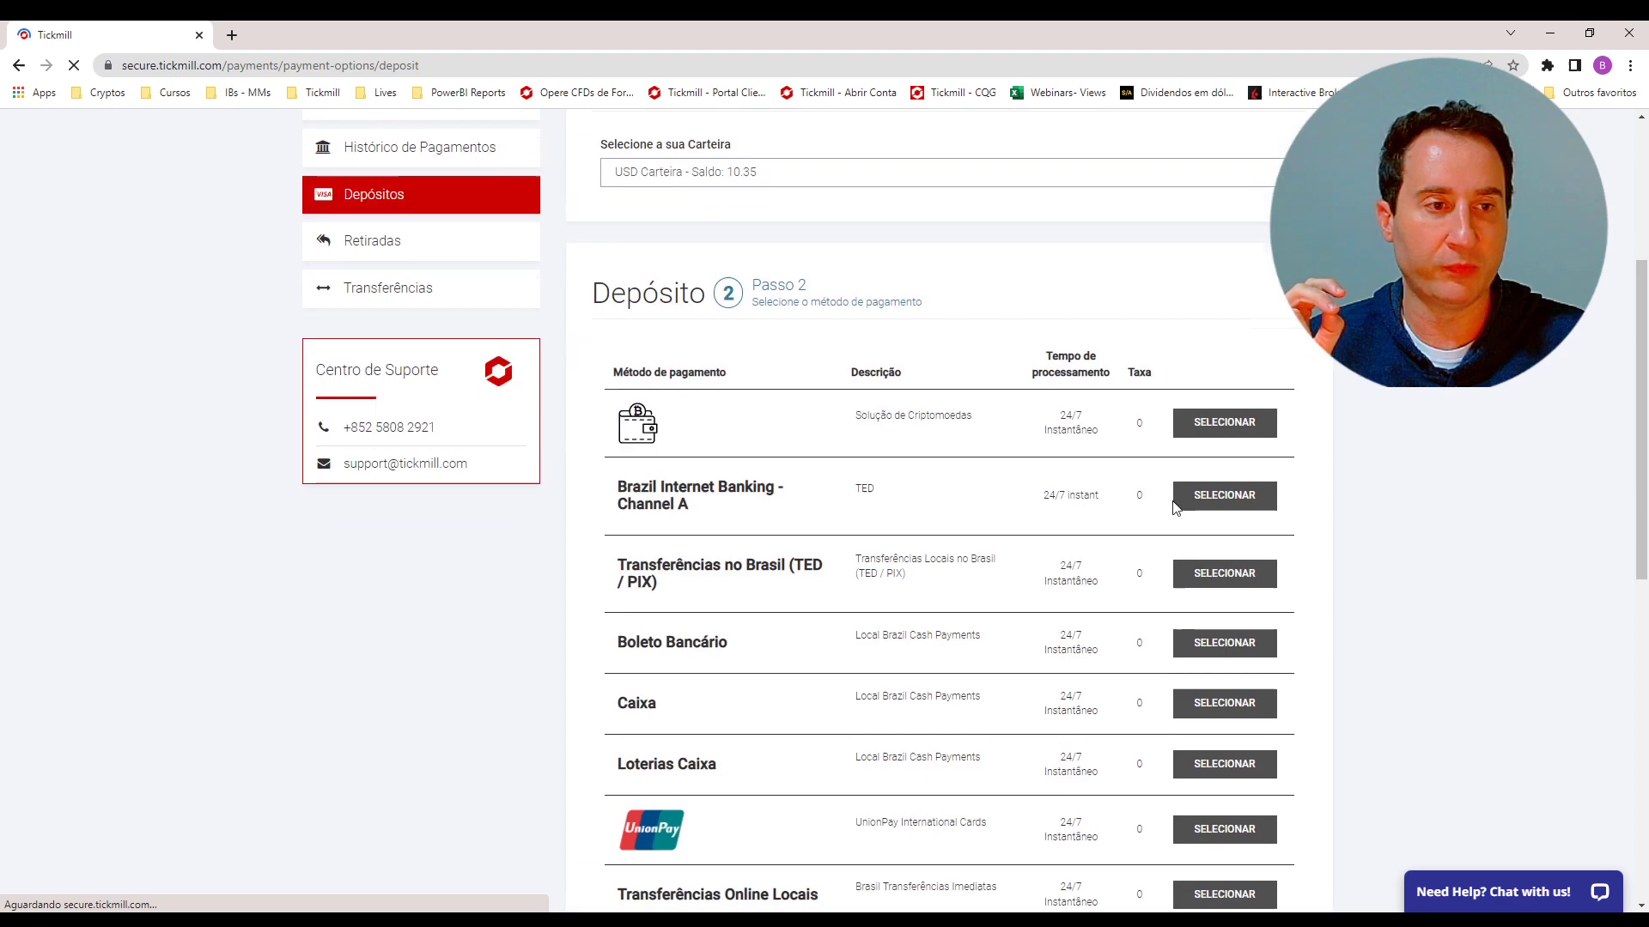
{"action": "left_click", "coordinate": [1224, 423]}
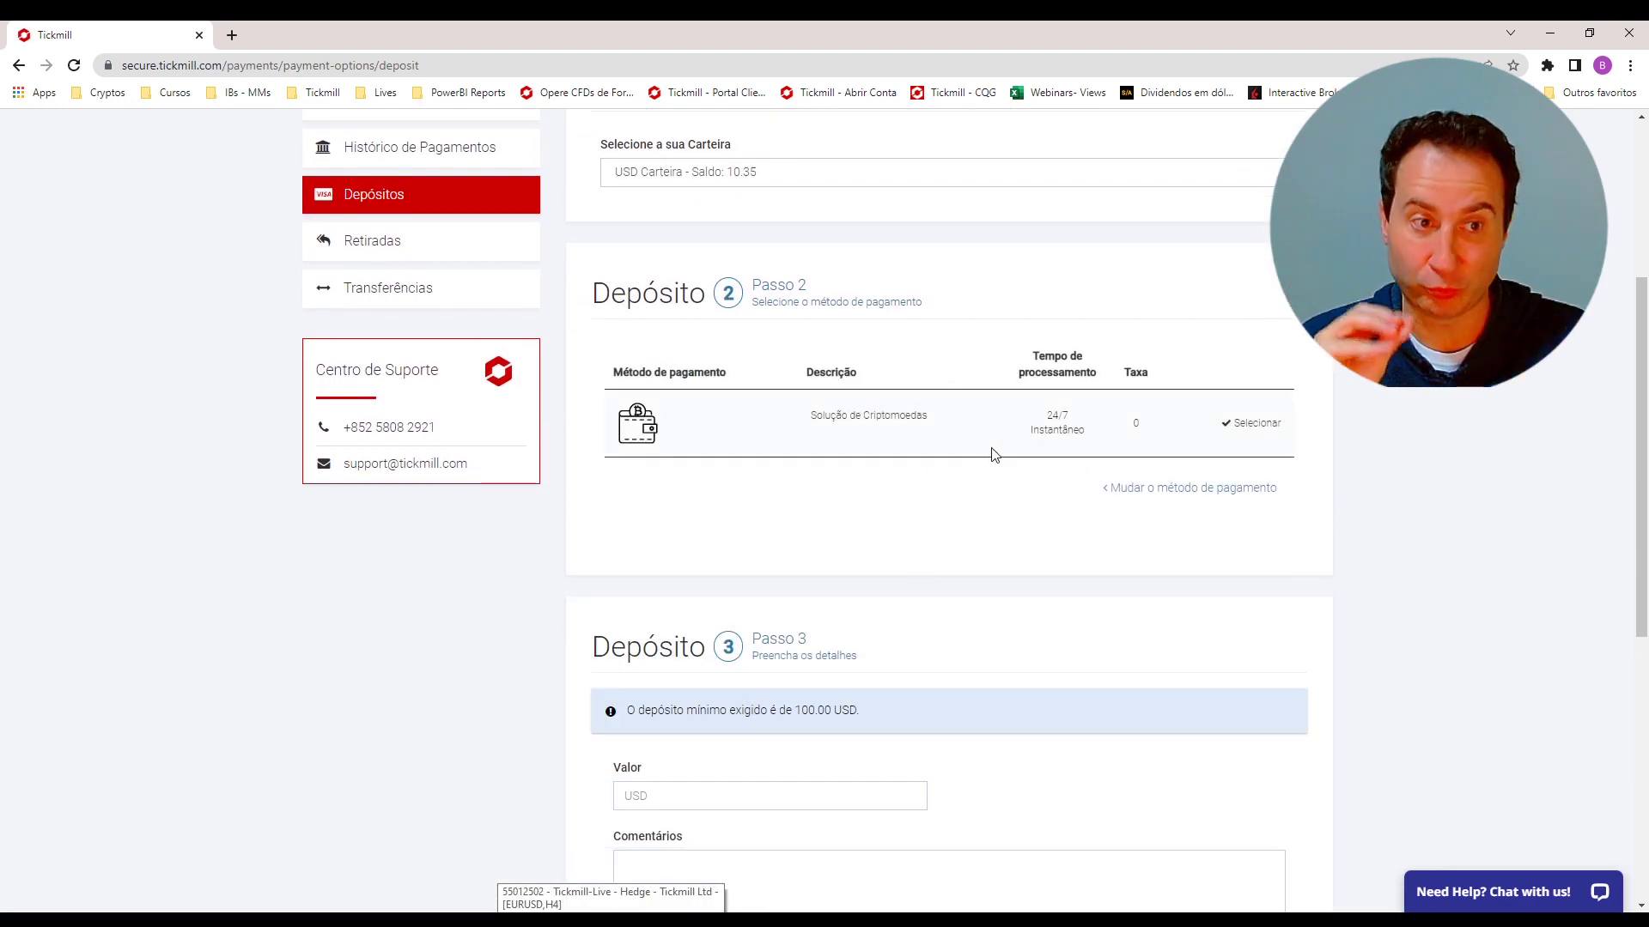
Set the amount of the cryptocurrency deposit to 600 USD
{"action": "scroll", "coordinate": [954, 479], "scroll_direction": "down", "scroll_amount": 3}
{"action": "left_click", "coordinate": [813, 542]}
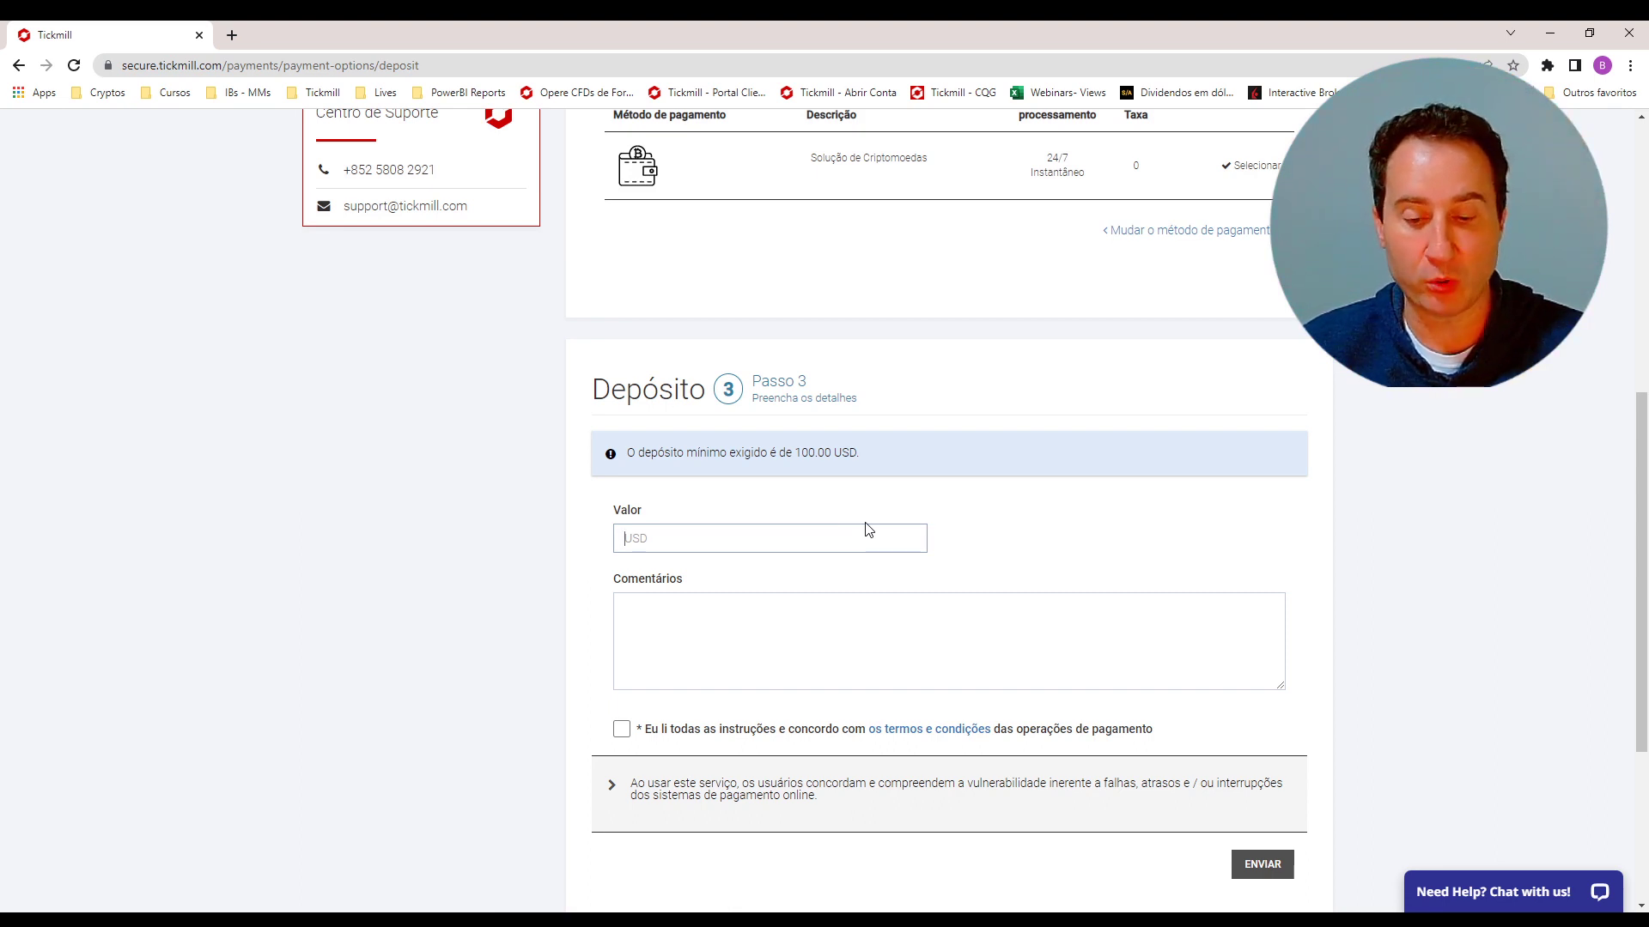
{"action": "type", "text": "600"}
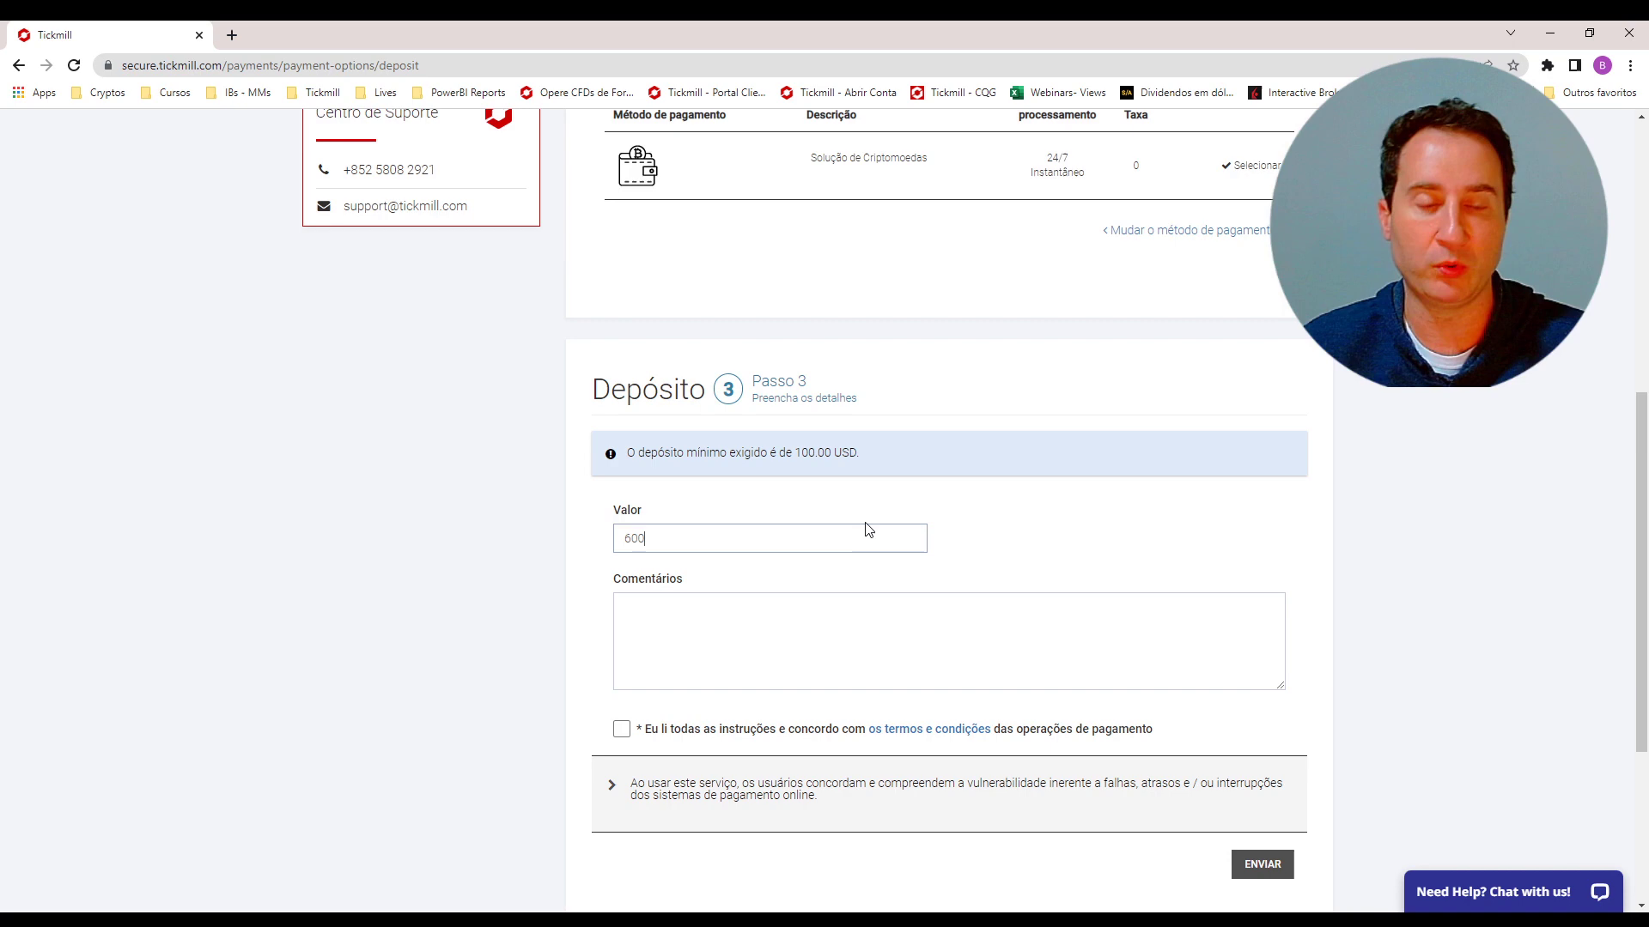
Accept the terms and submit the deposit, choosing Bitcoin (BTC) as the cryptocurrency and returning to the merchant site
{"action": "left_click", "coordinate": [621, 729]}
{"action": "left_click", "coordinate": [1241, 863]}
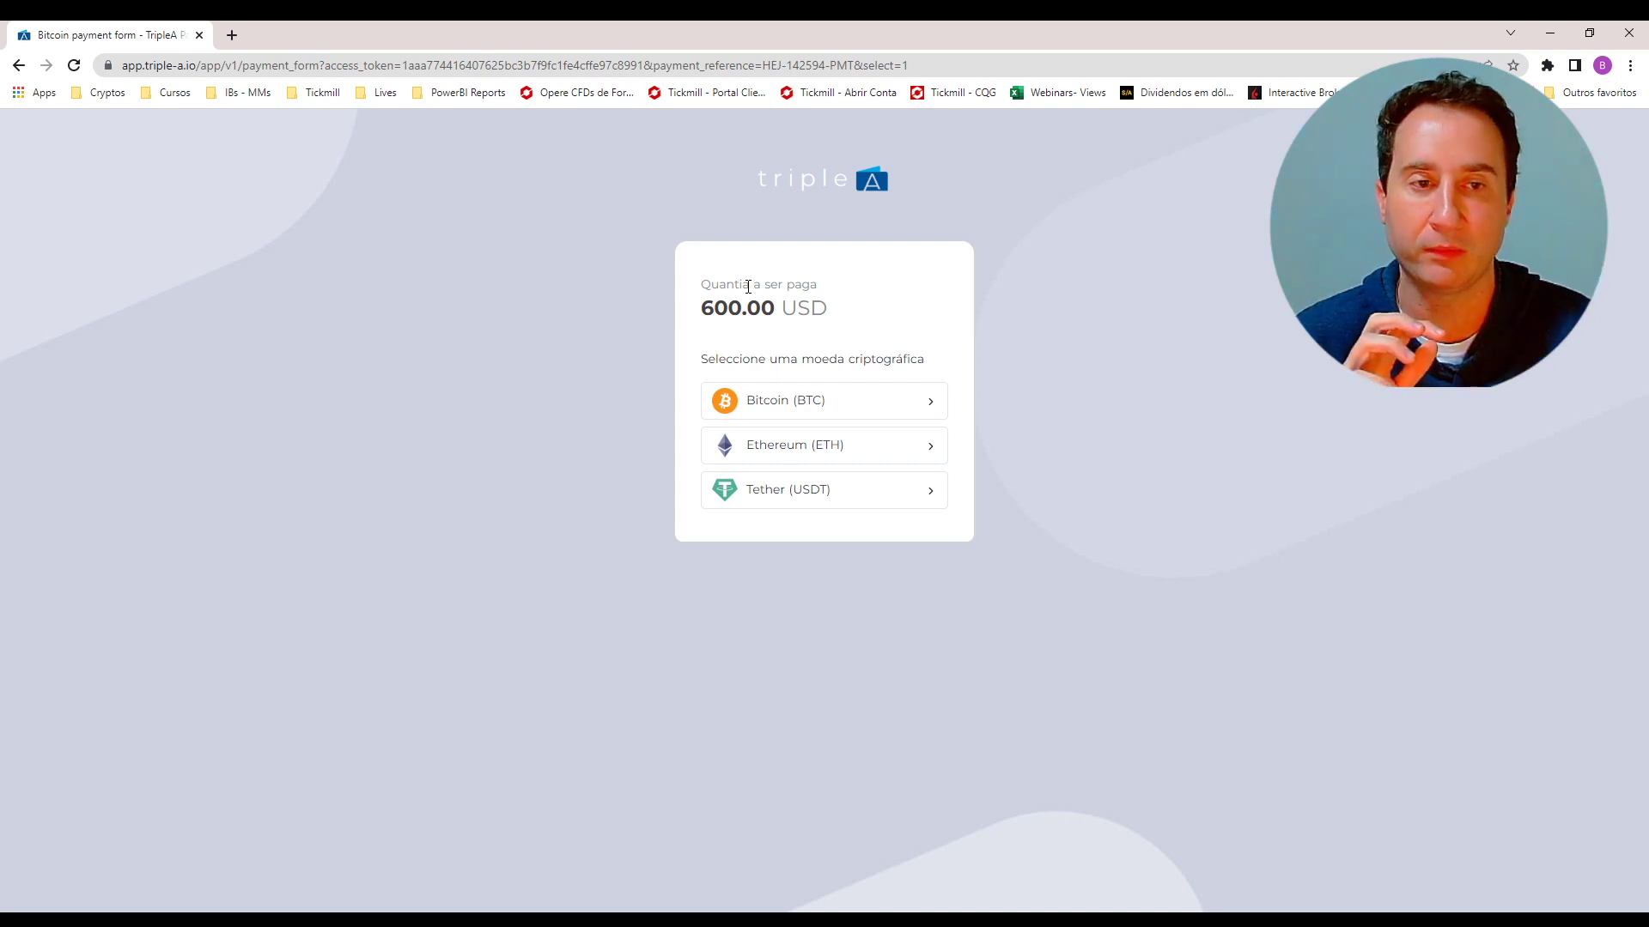
{"action": "left_click", "coordinate": [811, 414]}
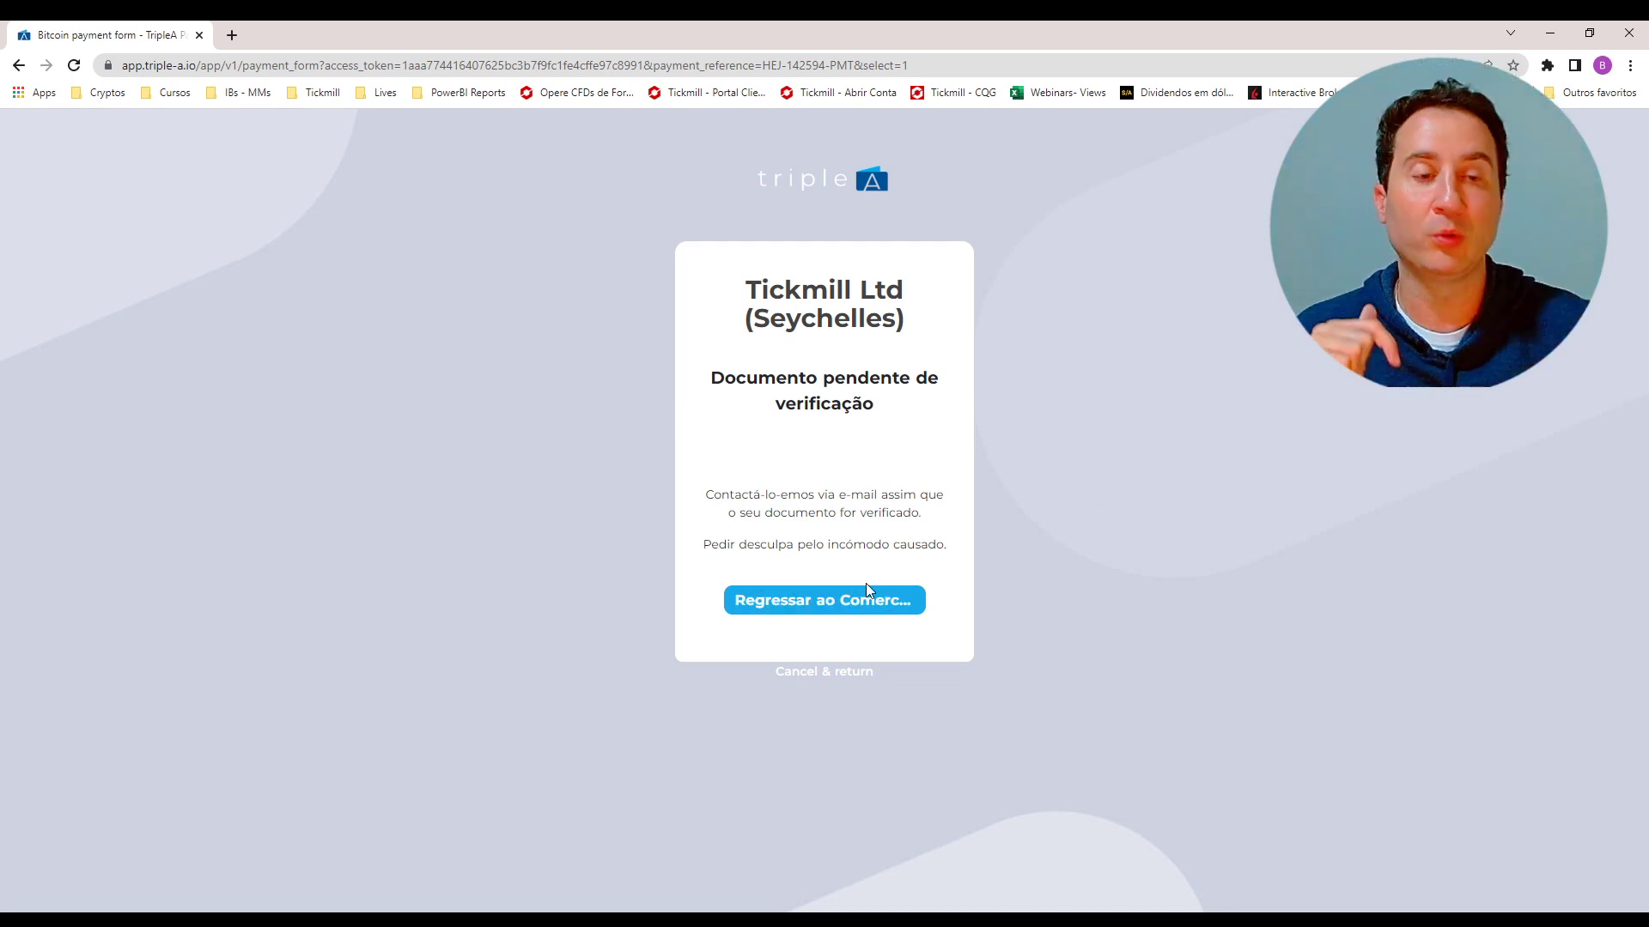
{"action": "left_click", "coordinate": [849, 605]}
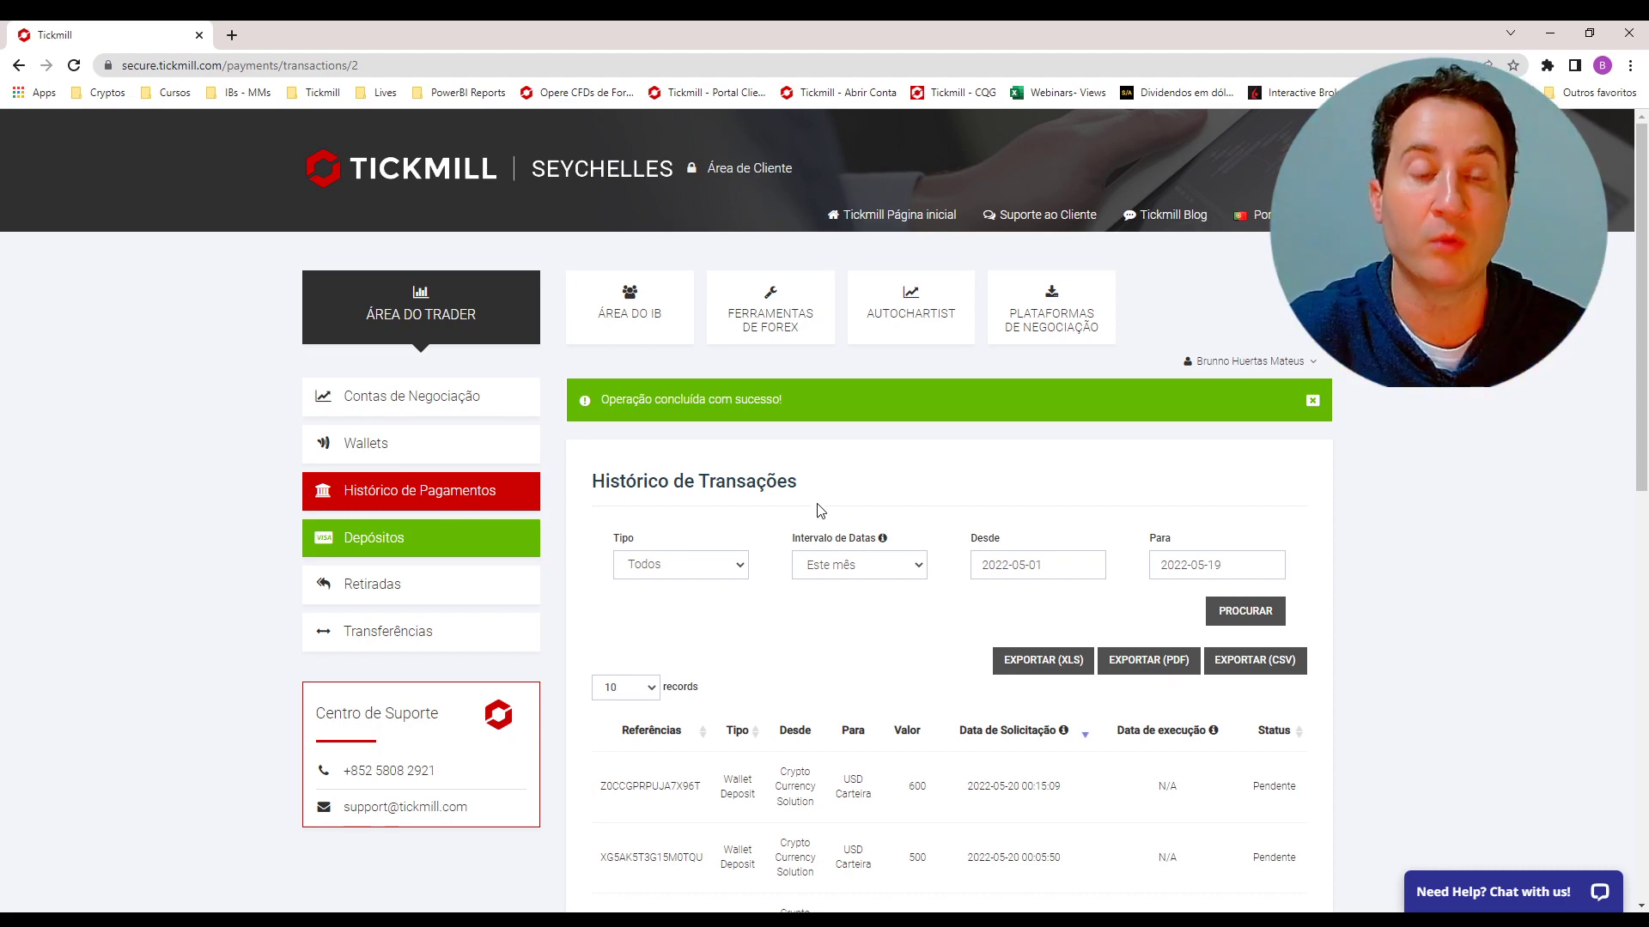
Start a new deposit to the USD wallet with the cryptocurrency solution as its payment method
{"action": "left_click", "coordinate": [394, 540]}
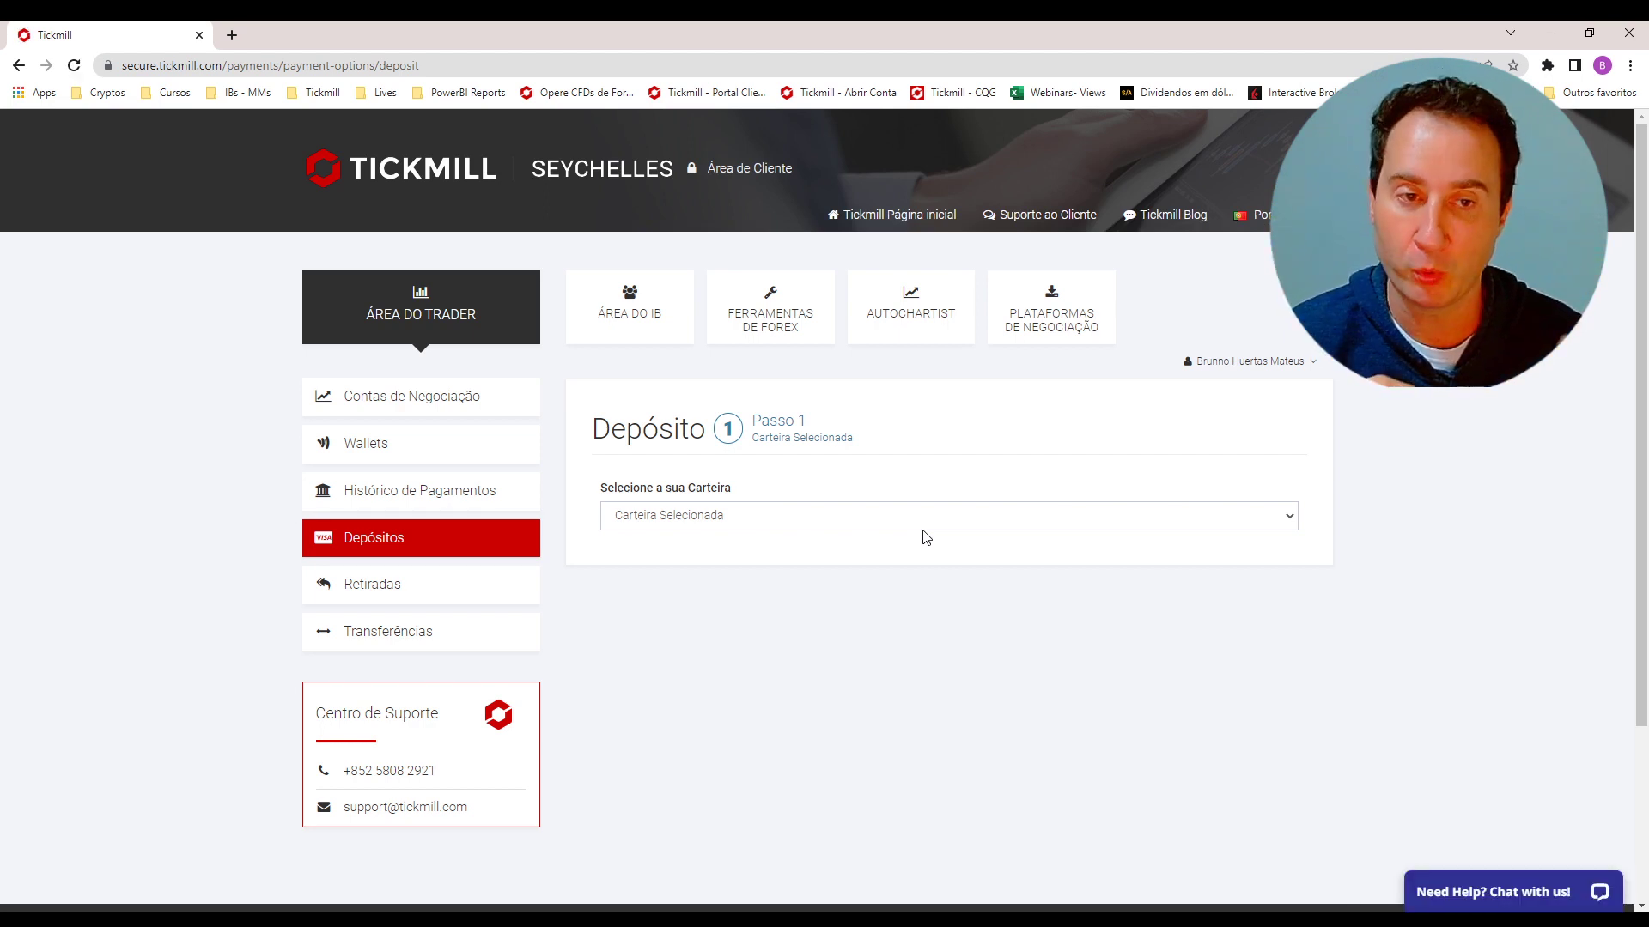
{"action": "left_click", "coordinate": [913, 525]}
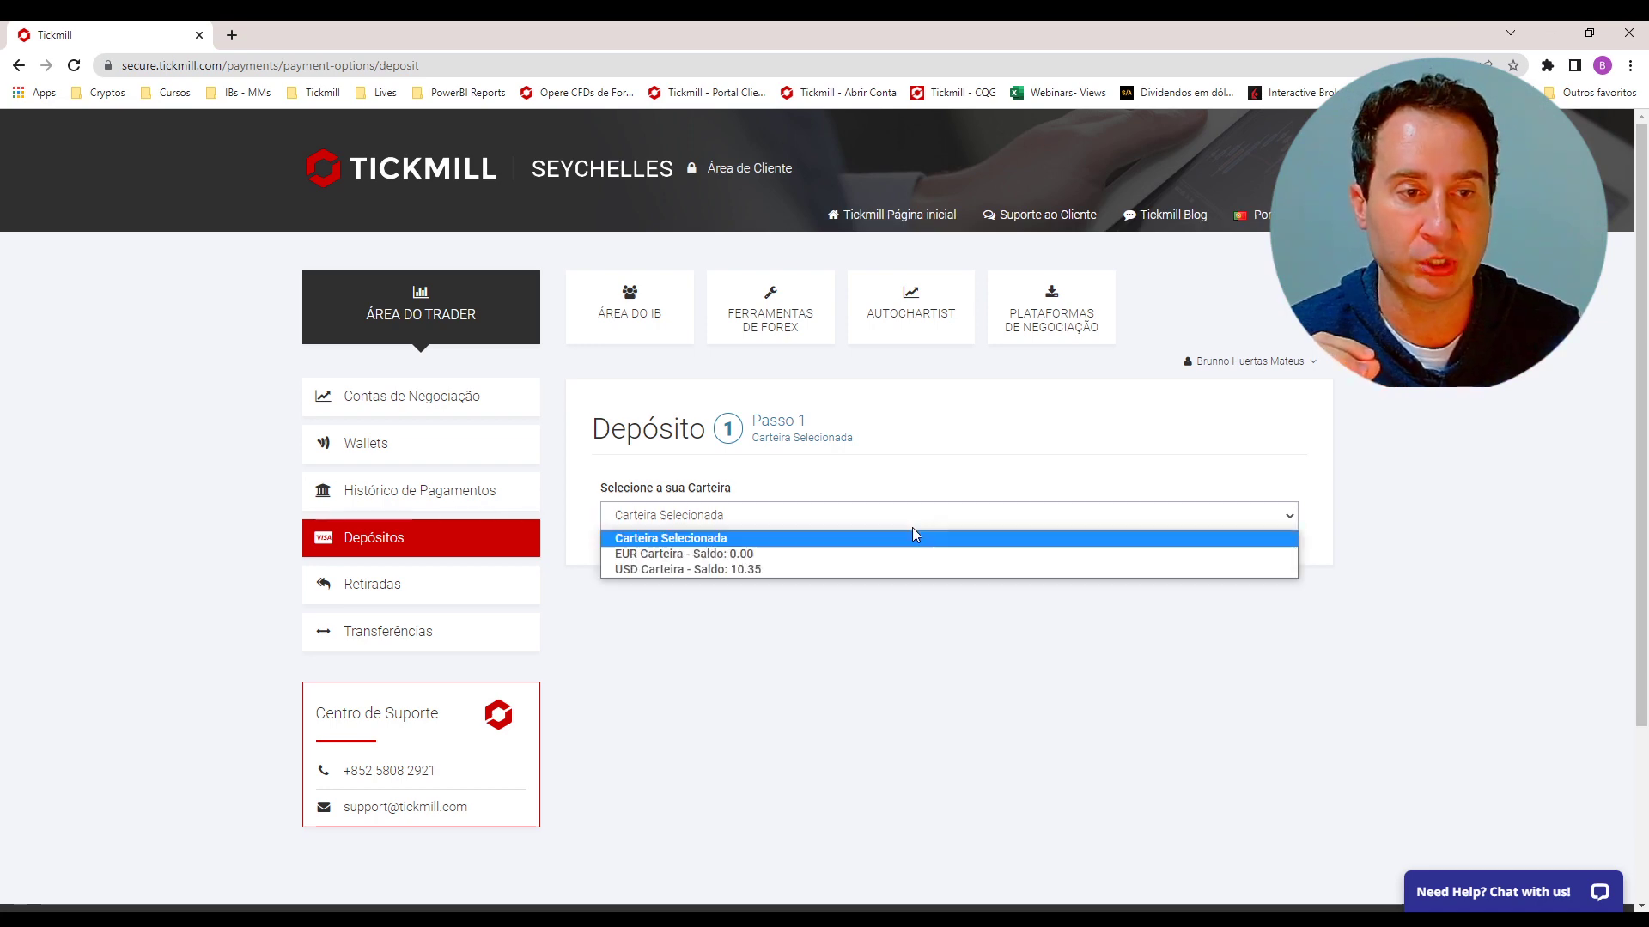
{"action": "left_click", "coordinate": [852, 570]}
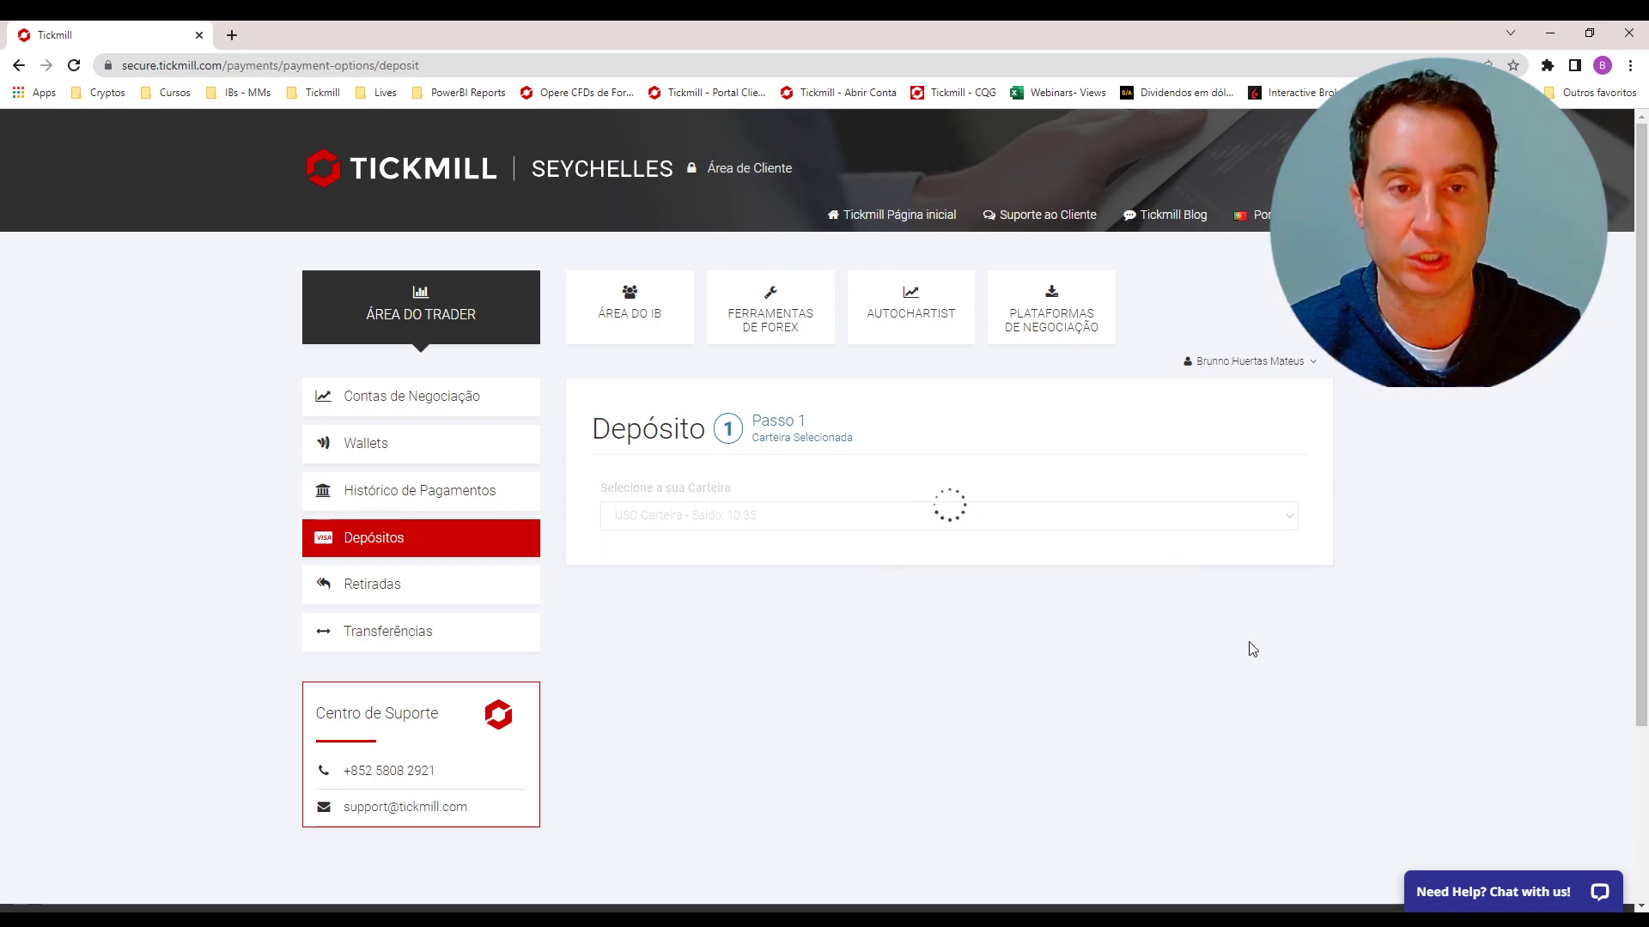
{"action": "scroll", "coordinate": [1242, 641], "scroll_direction": "down", "scroll_amount": 1}
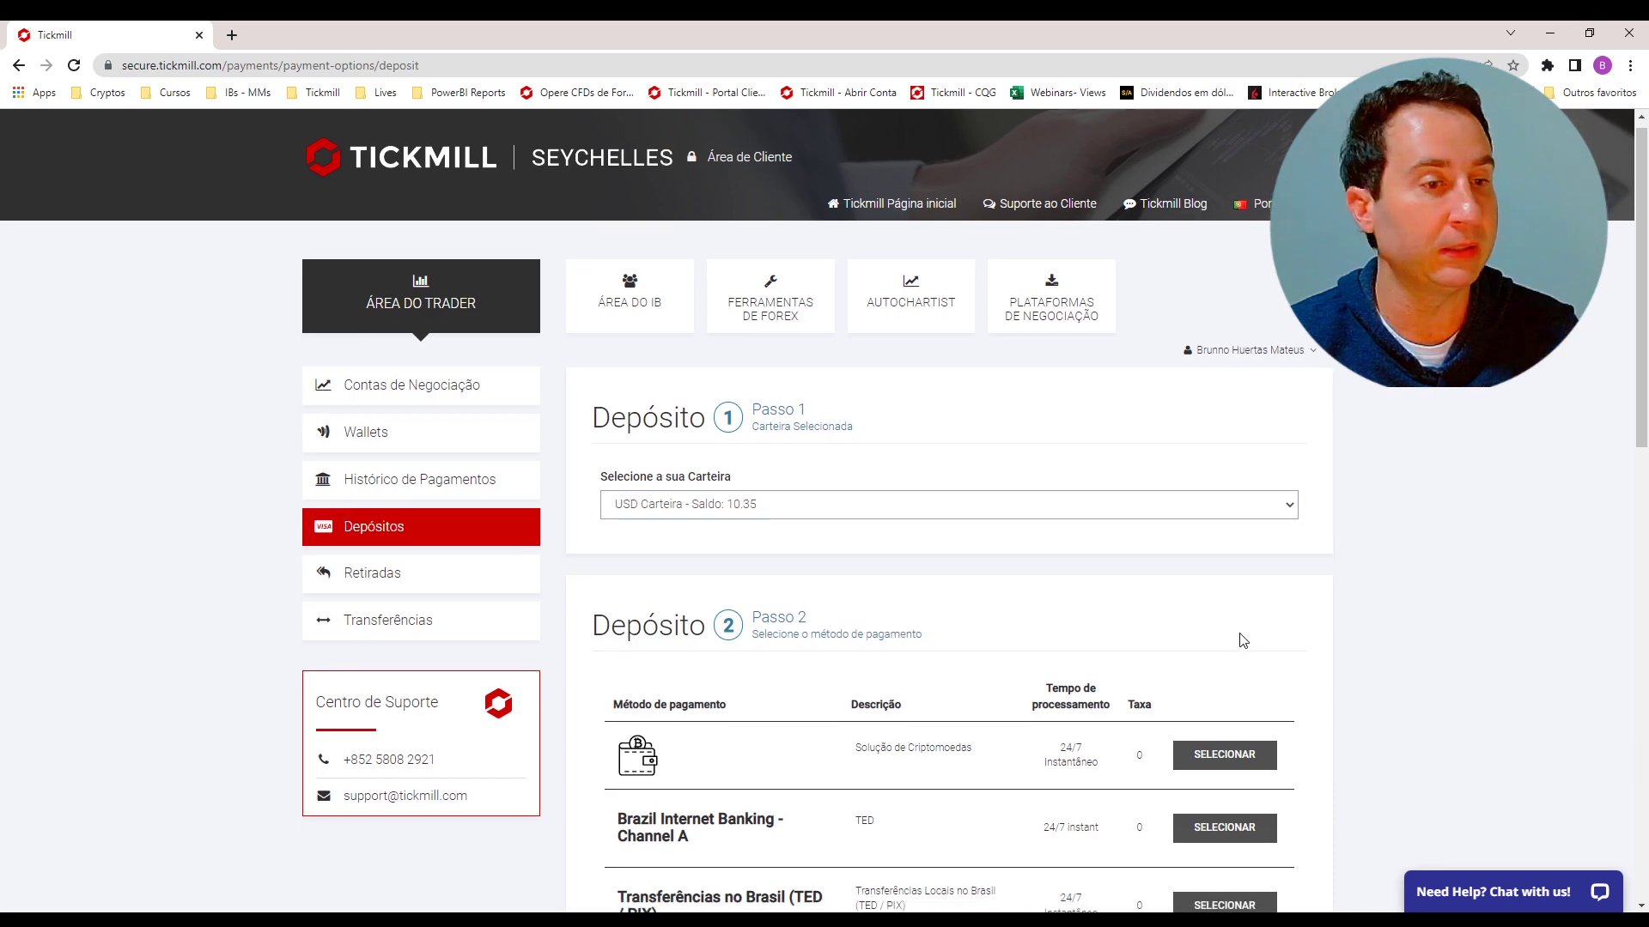
{"action": "scroll", "coordinate": [1243, 640], "scroll_direction": "down", "scroll_amount": 2}
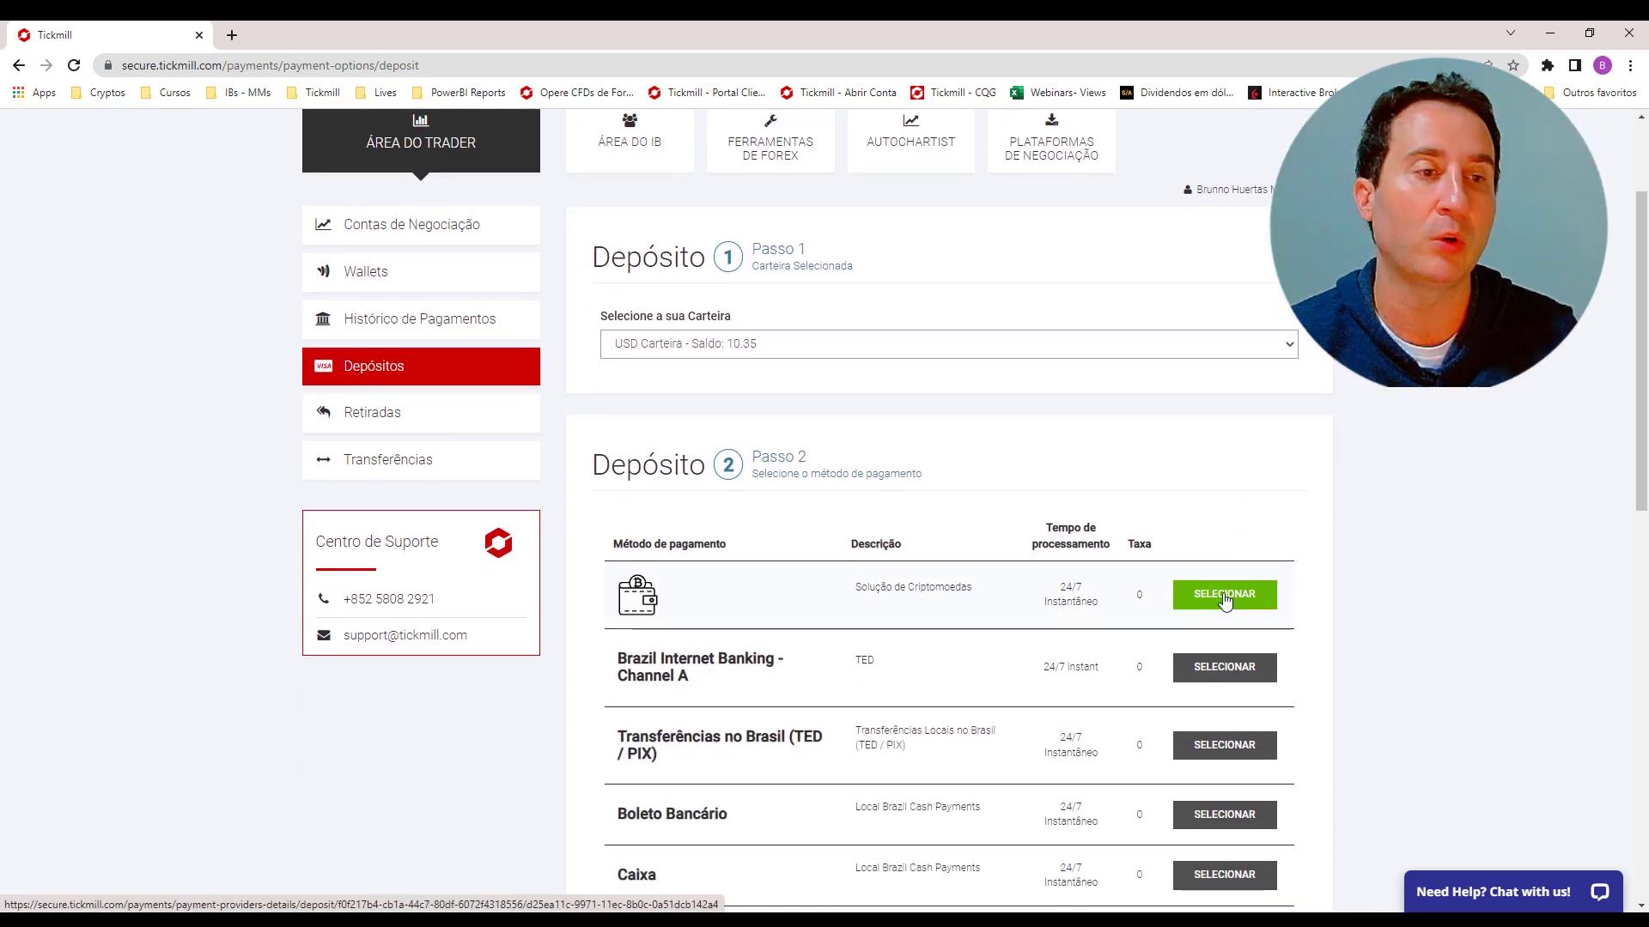
{"action": "left_click", "coordinate": [1224, 598]}
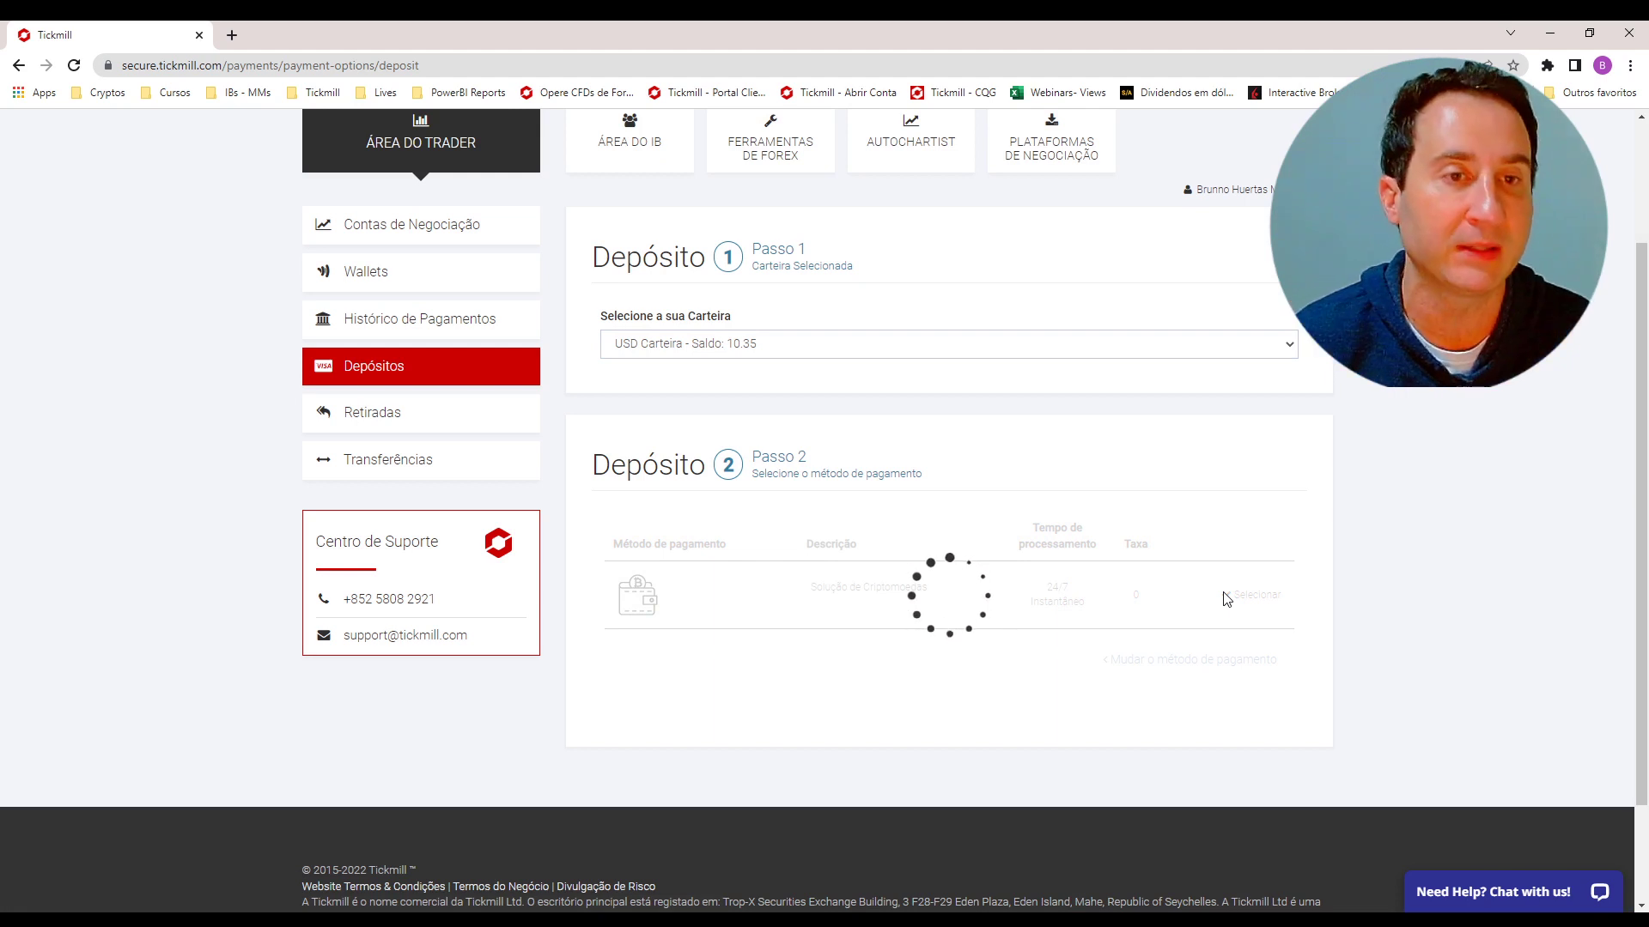
Set the deposit amount to 100 USD and accept the payment terms and conditions
{"action": "scroll", "coordinate": [1146, 592], "scroll_direction": "down", "scroll_amount": 3}
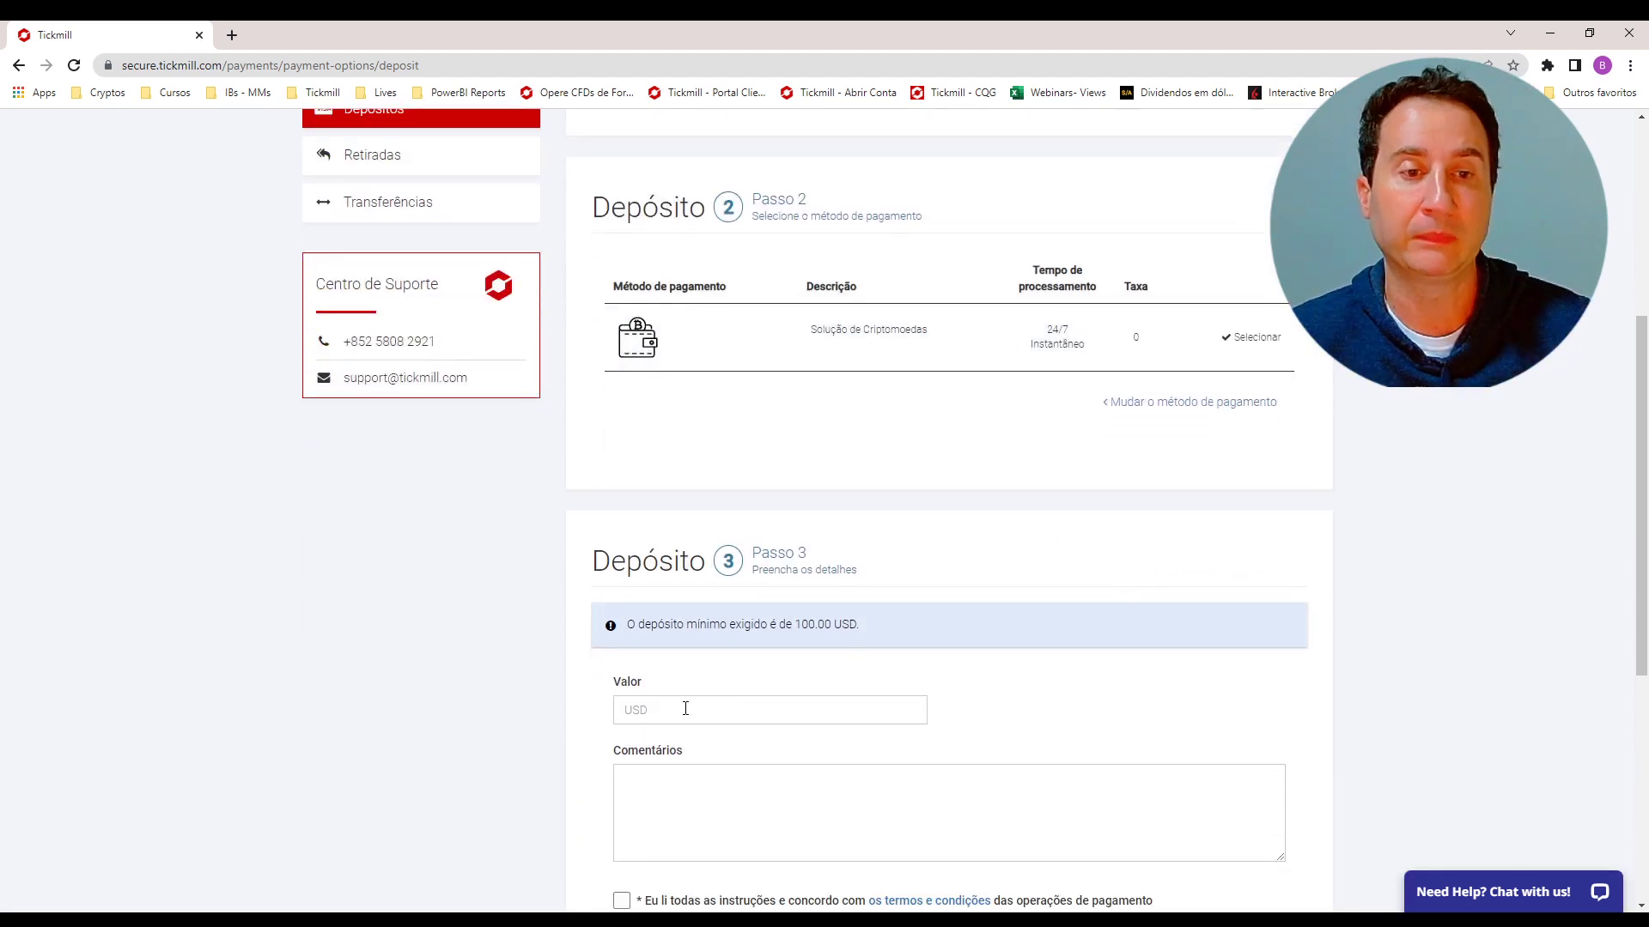
{"action": "type", "text": "100"}
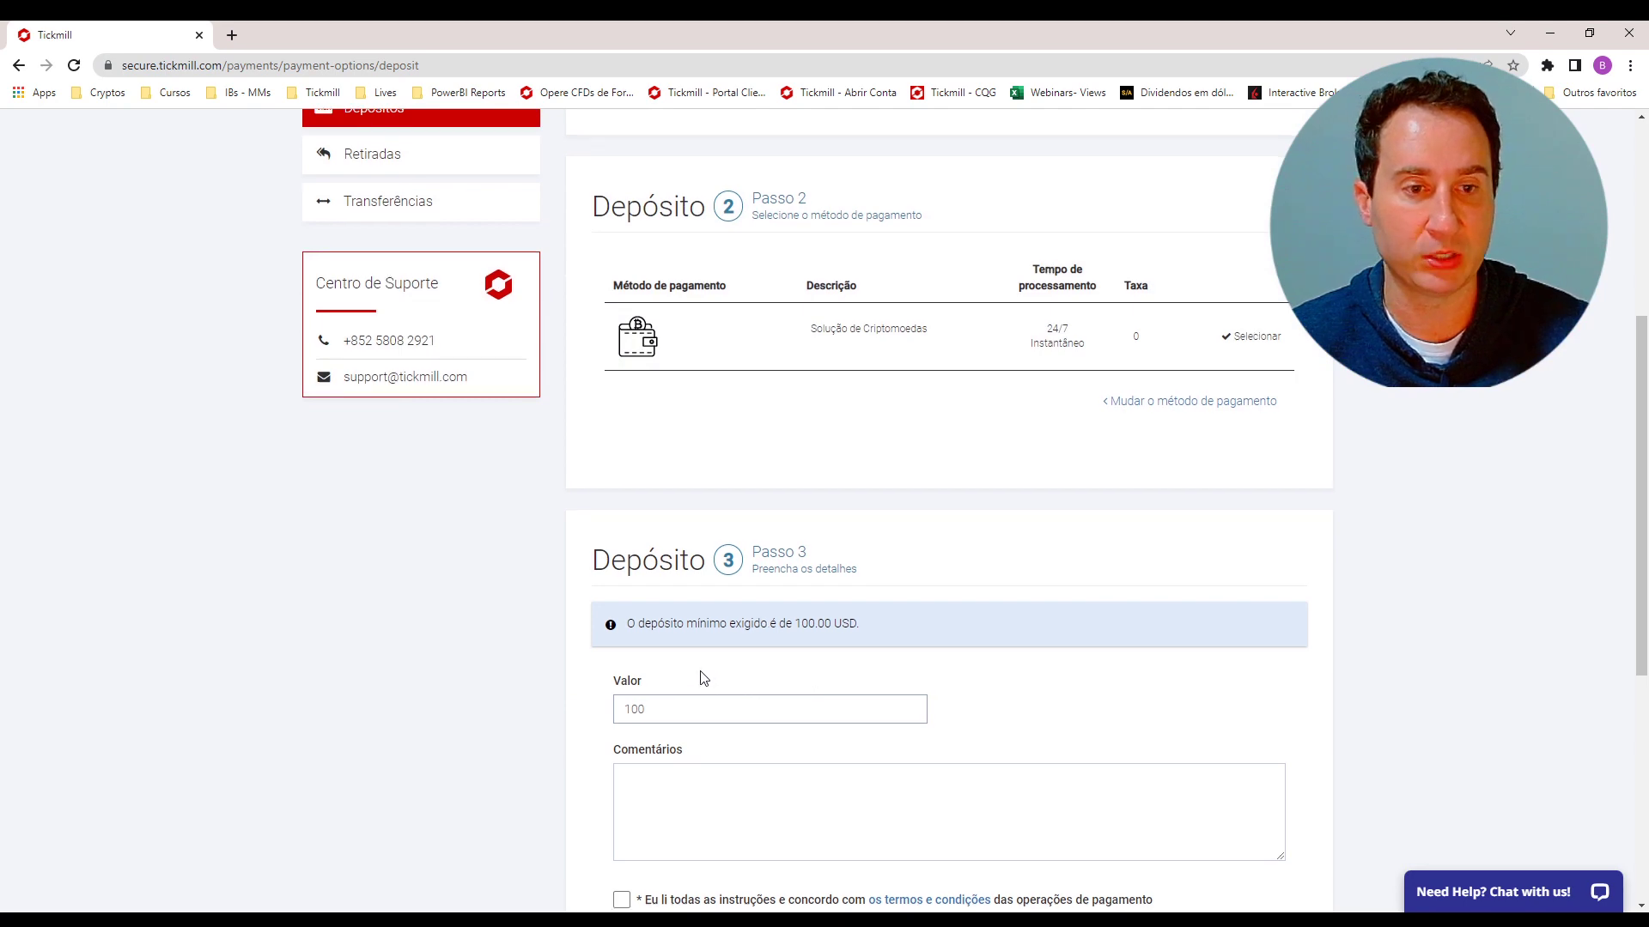
{"action": "scroll", "coordinate": [669, 696], "scroll_direction": "down", "scroll_amount": 2}
{"action": "left_click", "coordinate": [622, 729]}
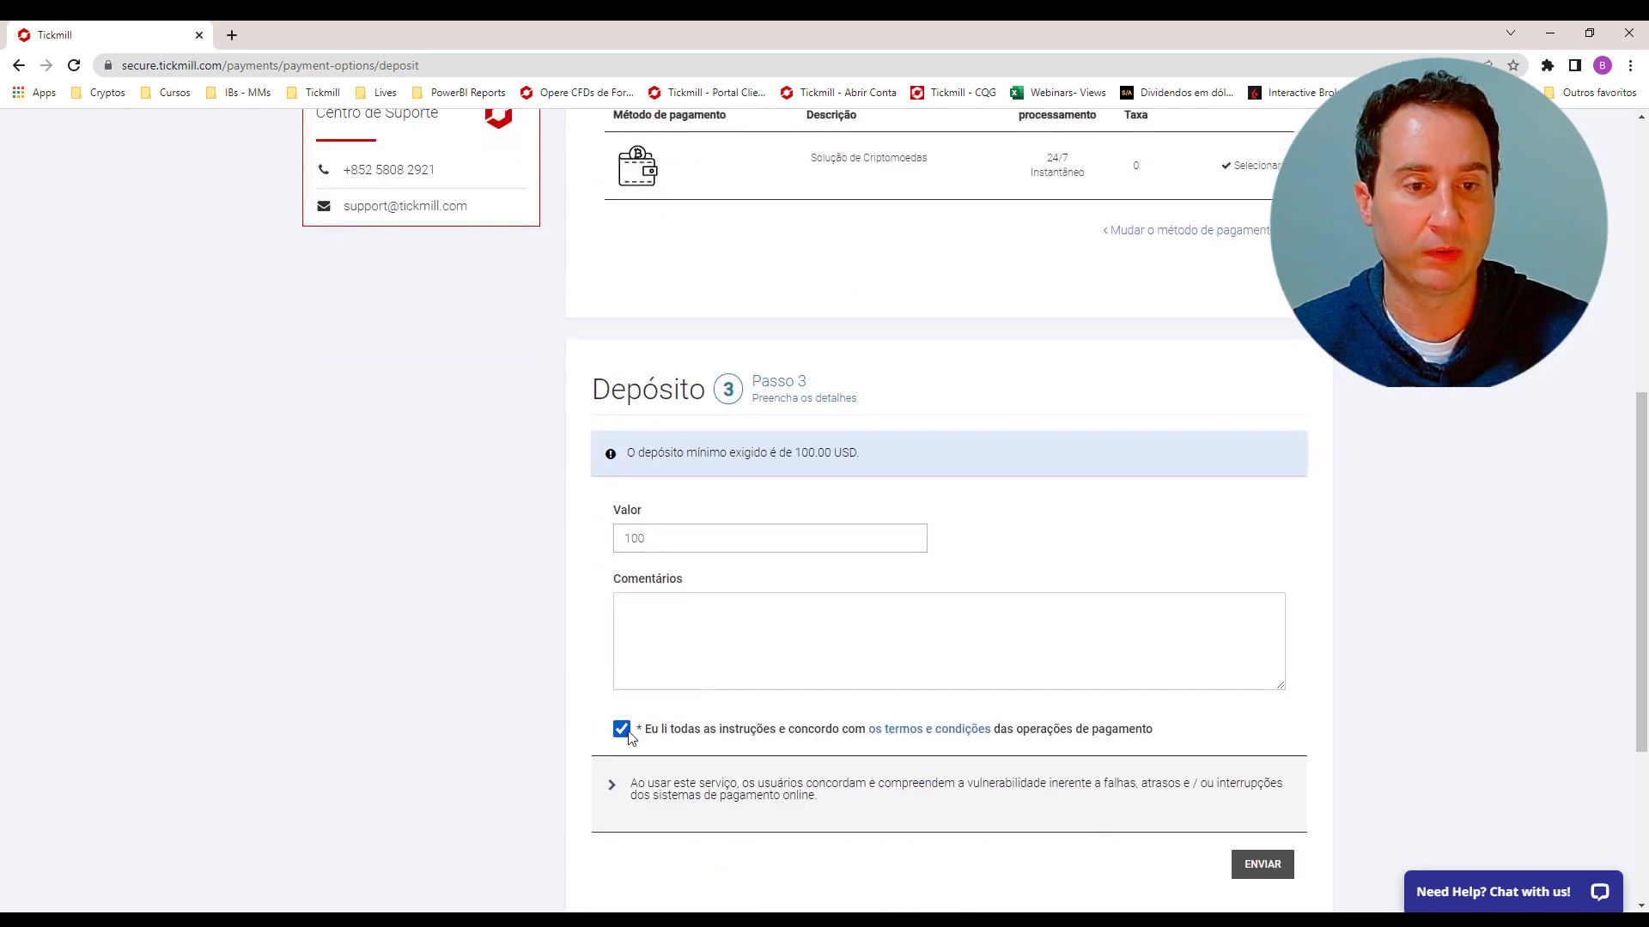
Submit the deposit with Bitcoin (BTC) as the cryptocurrency and return to the merchant site
{"action": "left_click", "coordinate": [1269, 868]}
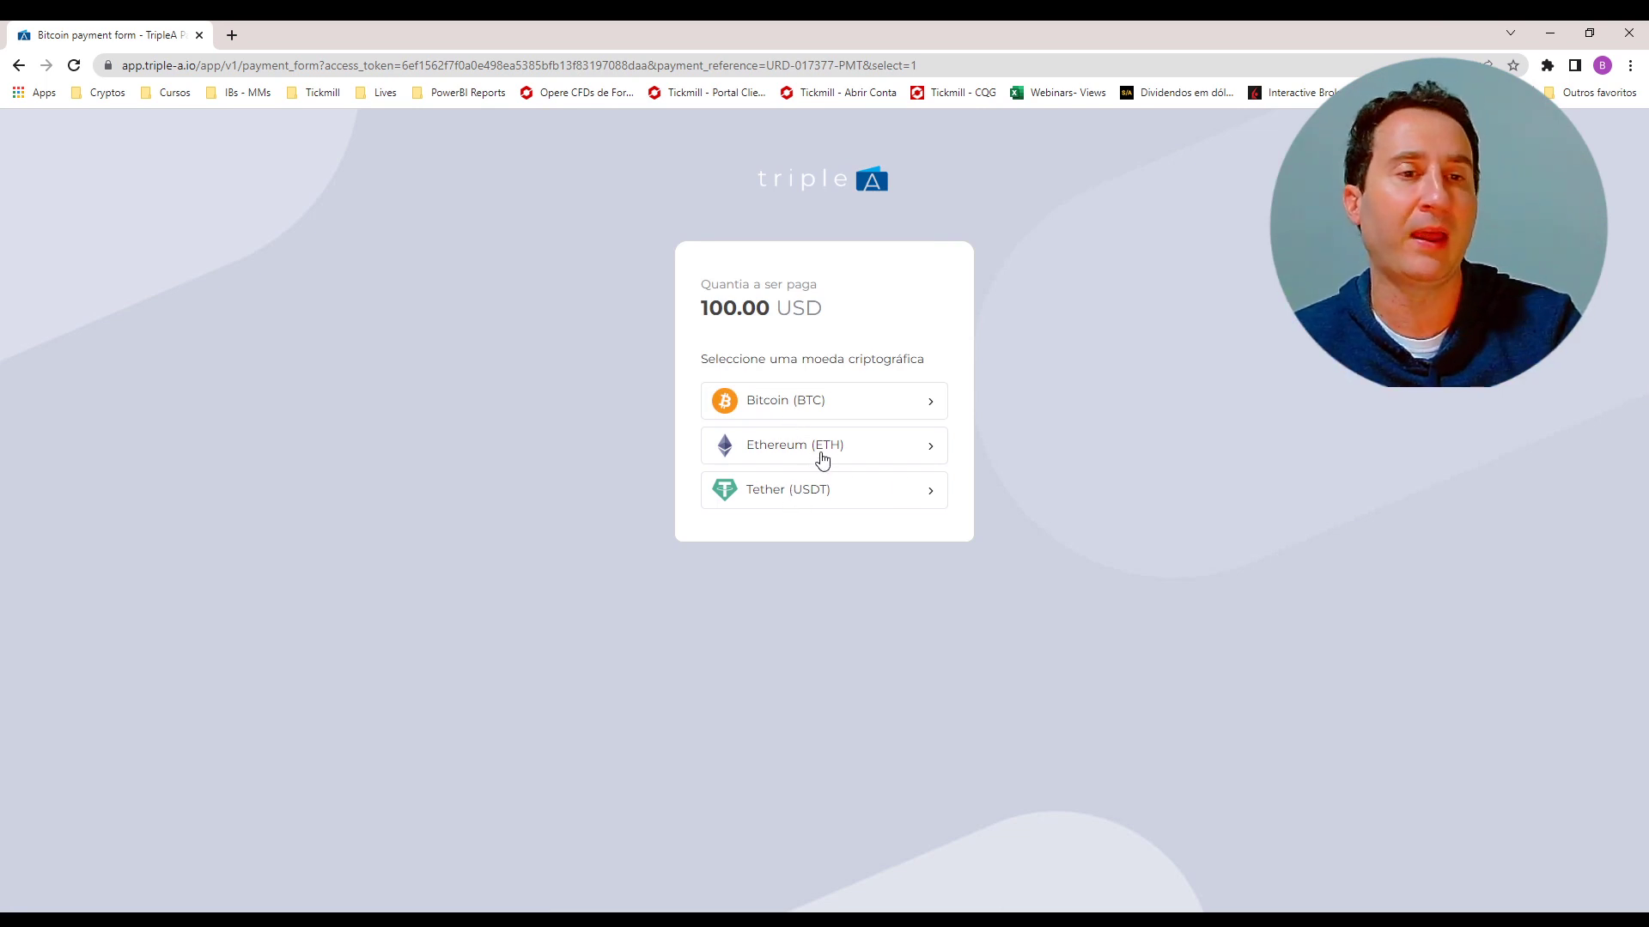
{"action": "left_click", "coordinate": [803, 408]}
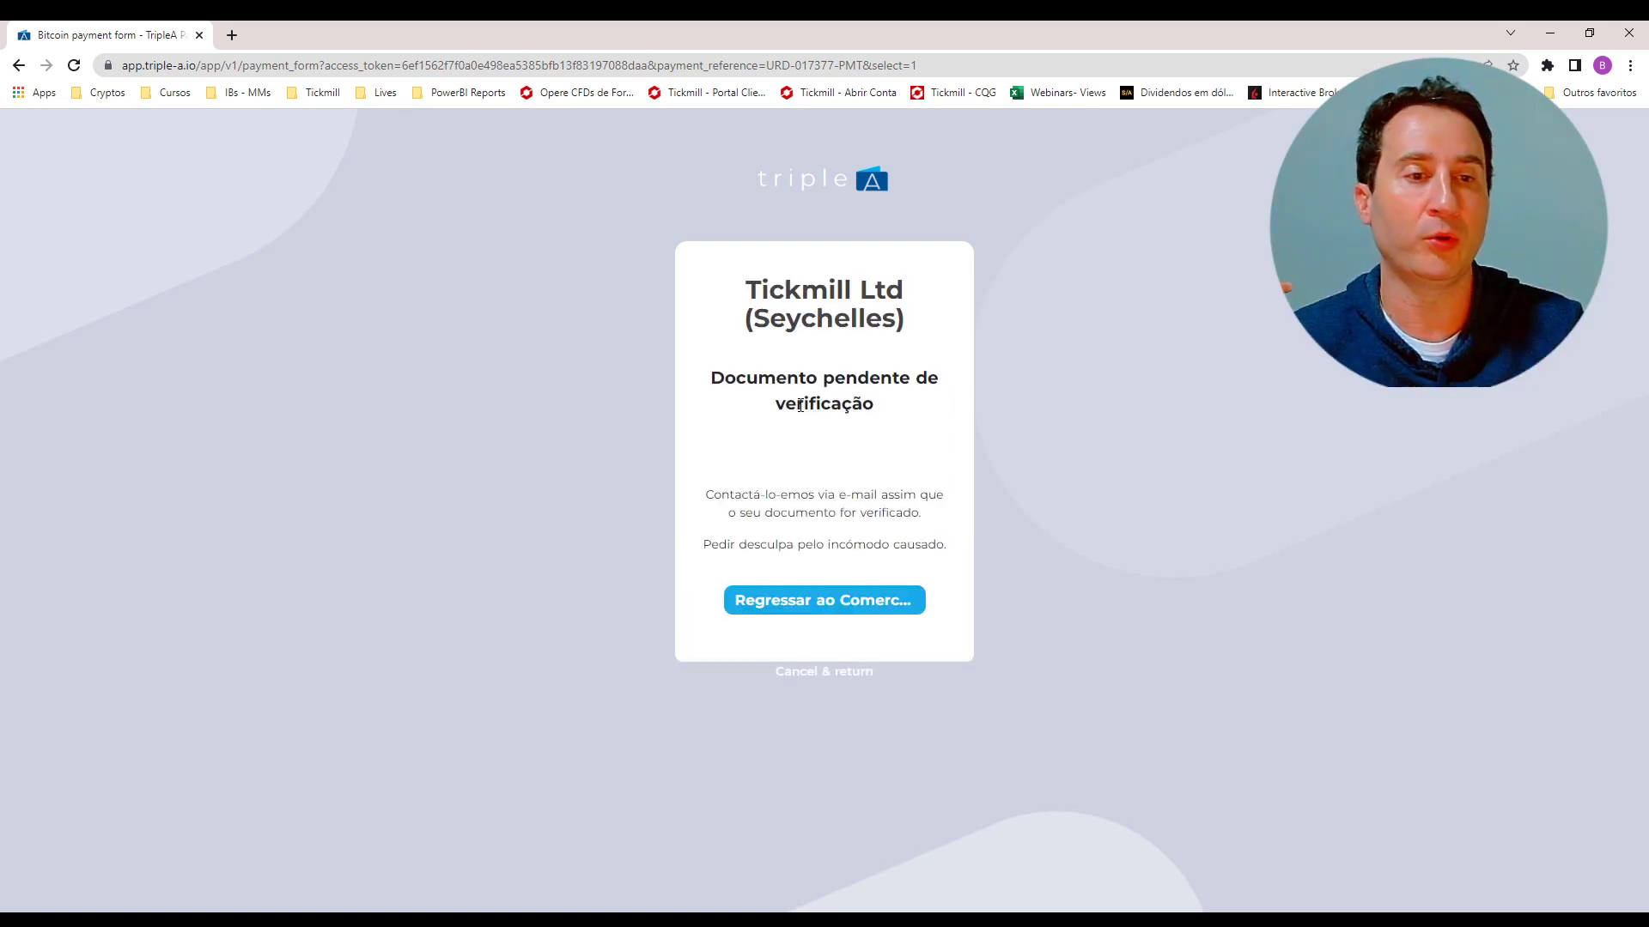
{"action": "left_click", "coordinate": [897, 608]}
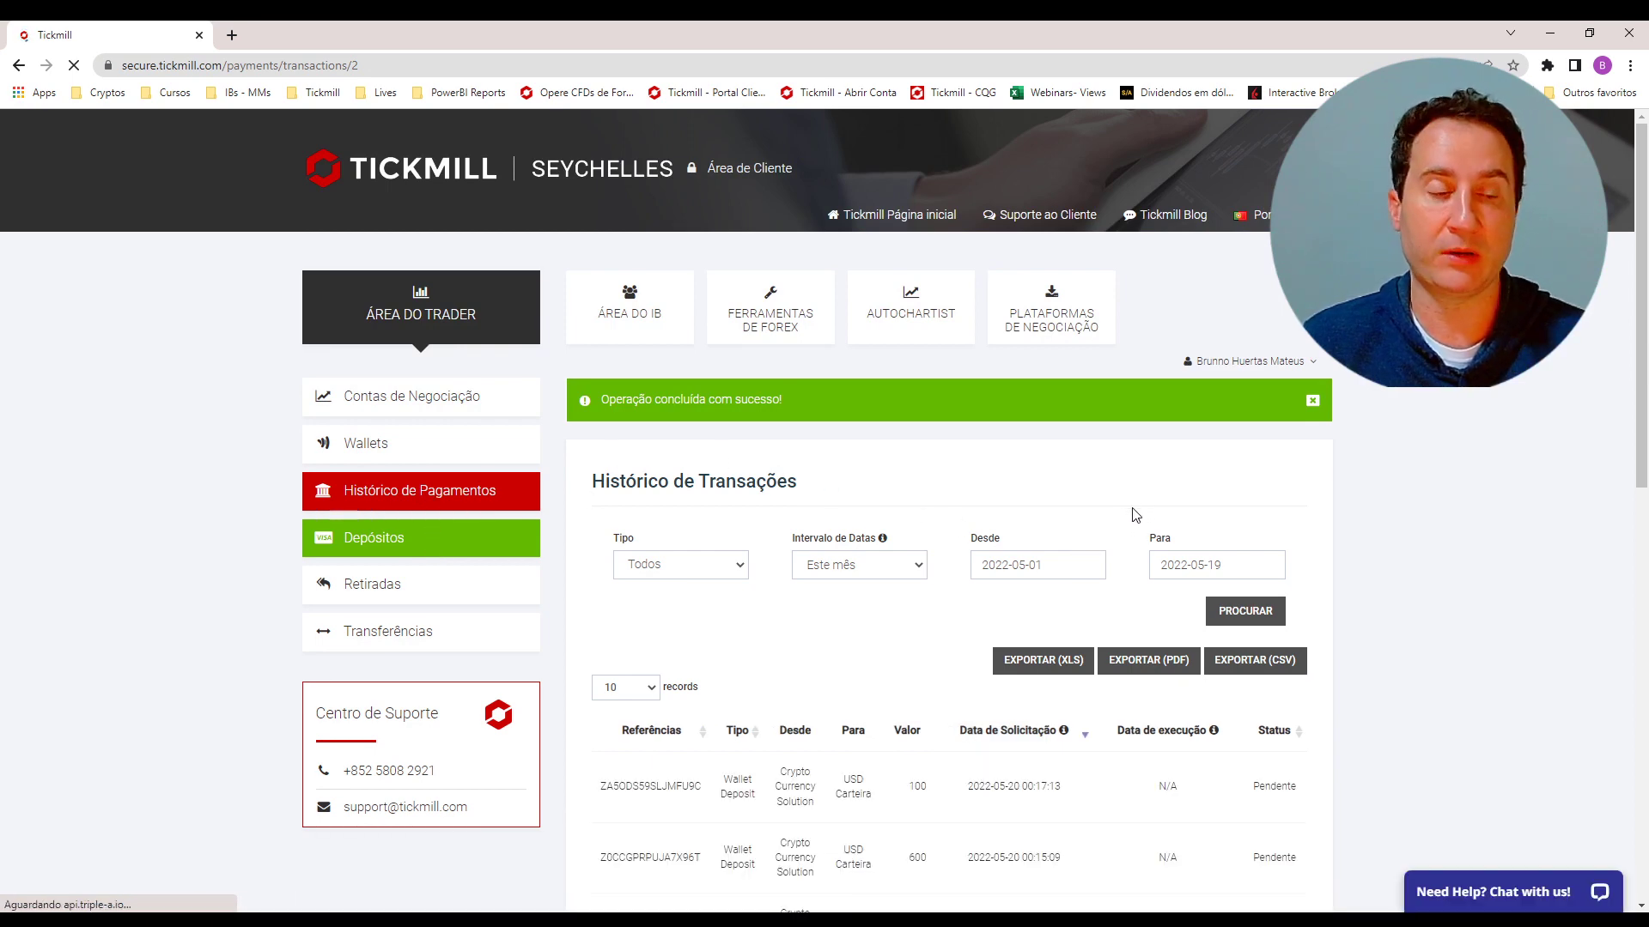
Examine the amounts, request dates and statuses of the wallet deposits in the transaction history
{"action": "scroll", "coordinate": [1132, 528], "scroll_direction": "down", "scroll_amount": 2}
{"action": "scroll", "coordinate": [1130, 538], "scroll_direction": "down", "scroll_amount": 1}
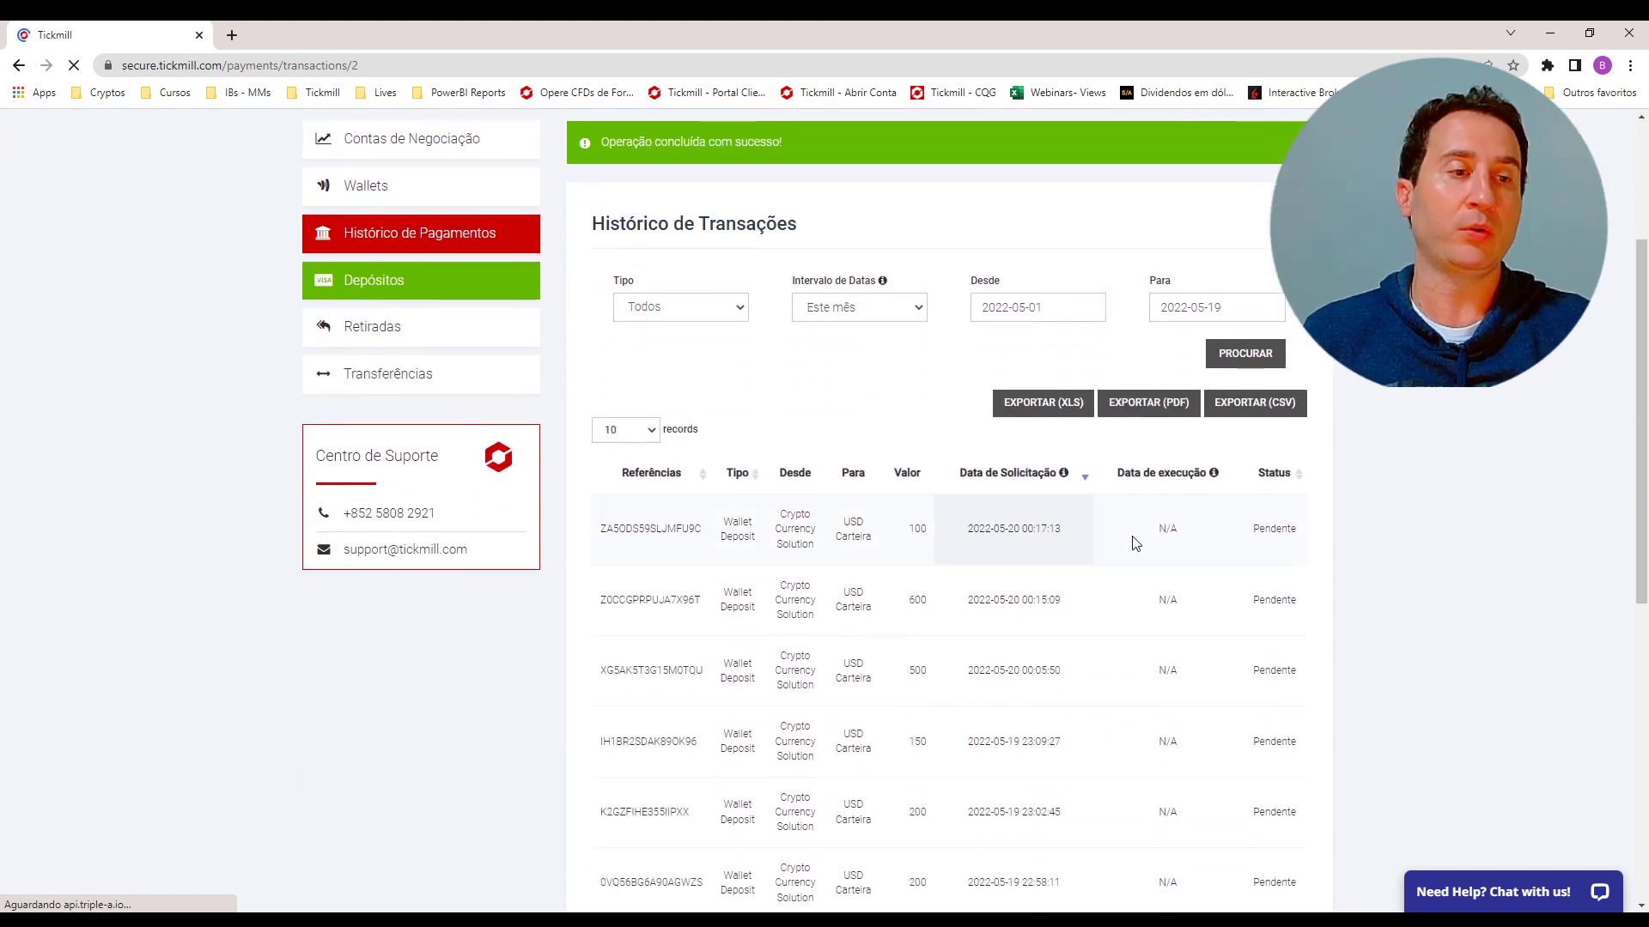
{"action": "scroll", "coordinate": [1130, 538], "scroll_direction": "down", "scroll_amount": 3}
{"action": "scroll", "coordinate": [1039, 754], "scroll_direction": "down", "scroll_amount": 3}
{"action": "scroll", "coordinate": [1042, 732], "scroll_direction": "up", "scroll_amount": 5}
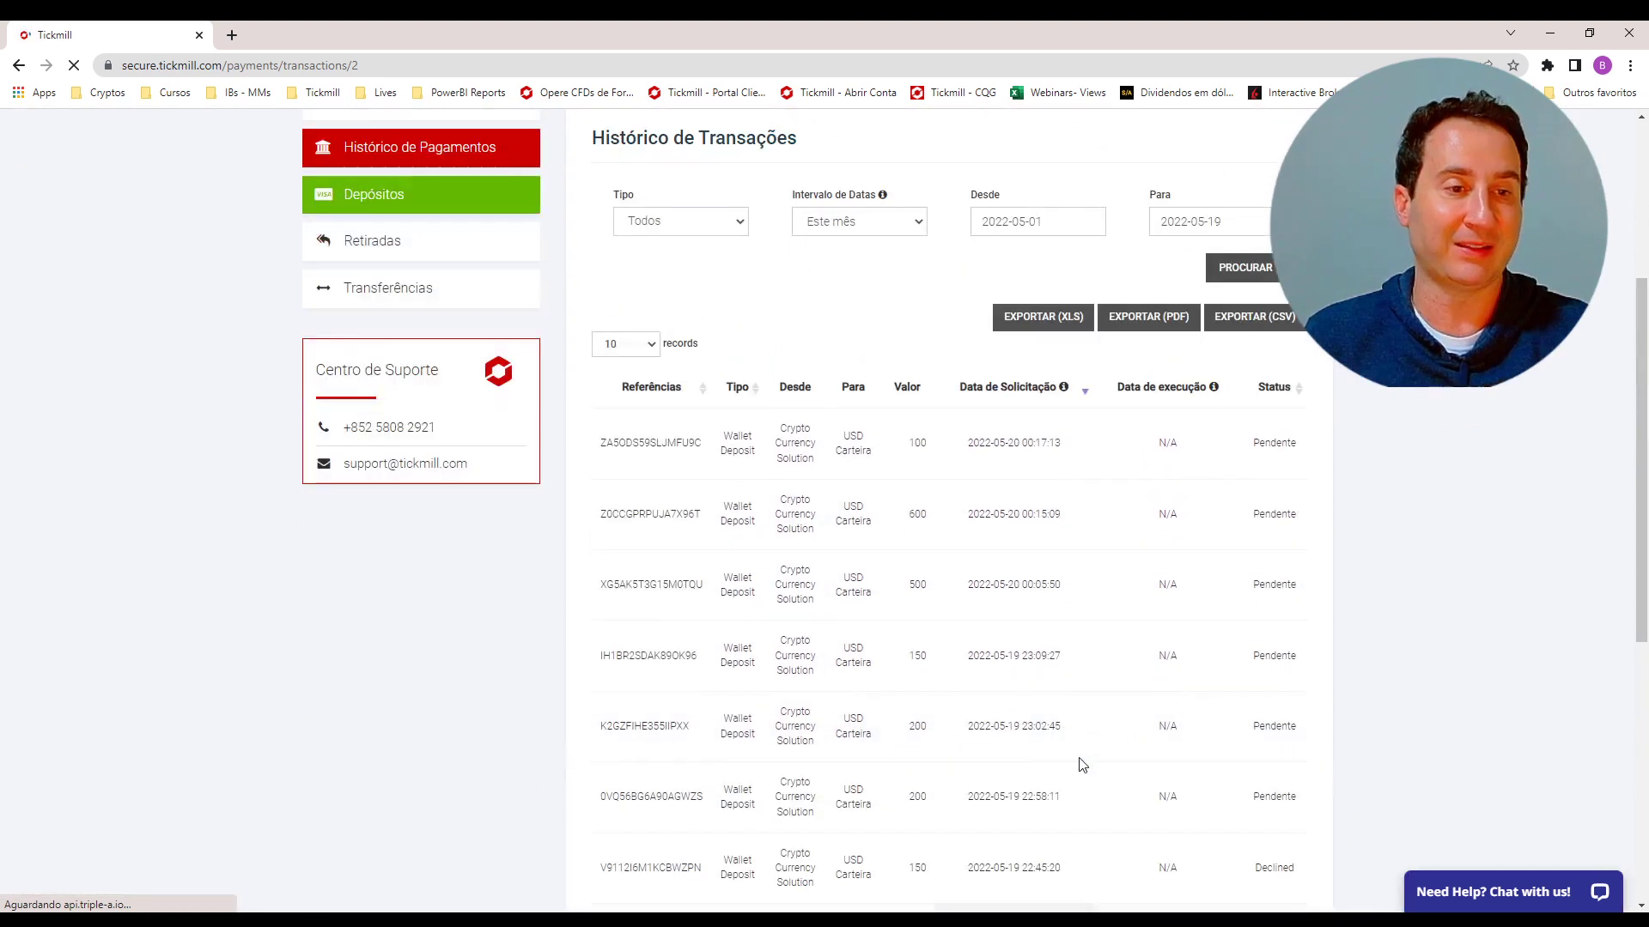
{"action": "scroll", "coordinate": [1114, 741], "scroll_direction": "down", "scroll_amount": 5}
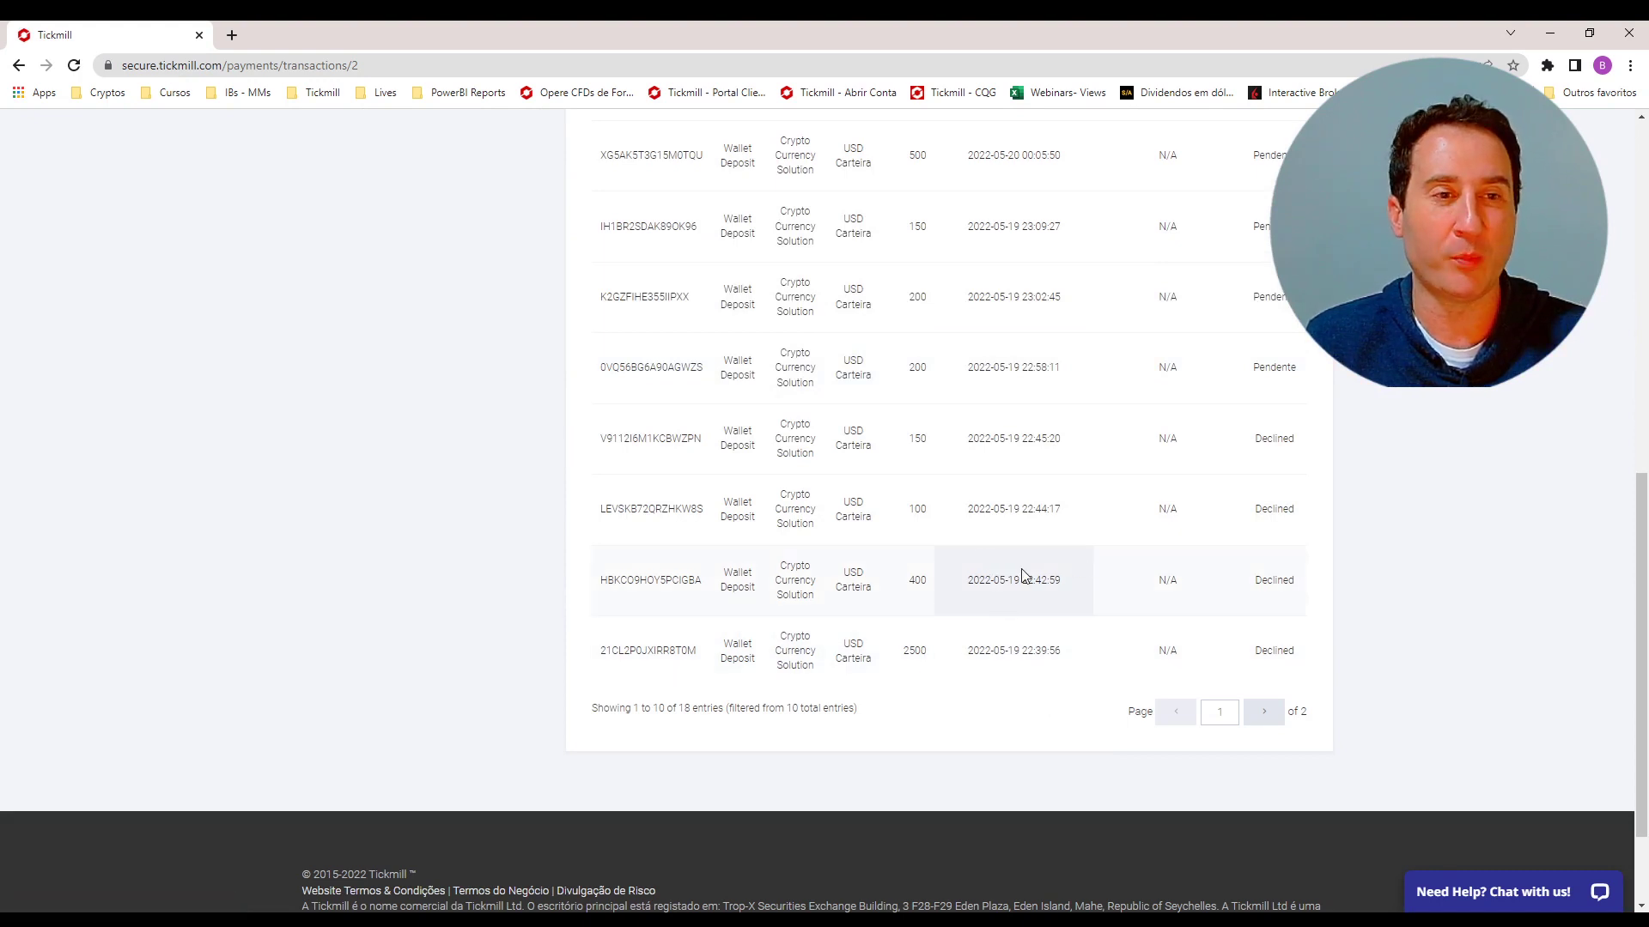
{"action": "scroll", "coordinate": [947, 584], "scroll_direction": "up", "scroll_amount": 1}
{"action": "scroll", "coordinate": [946, 584], "scroll_direction": "up", "scroll_amount": 2}
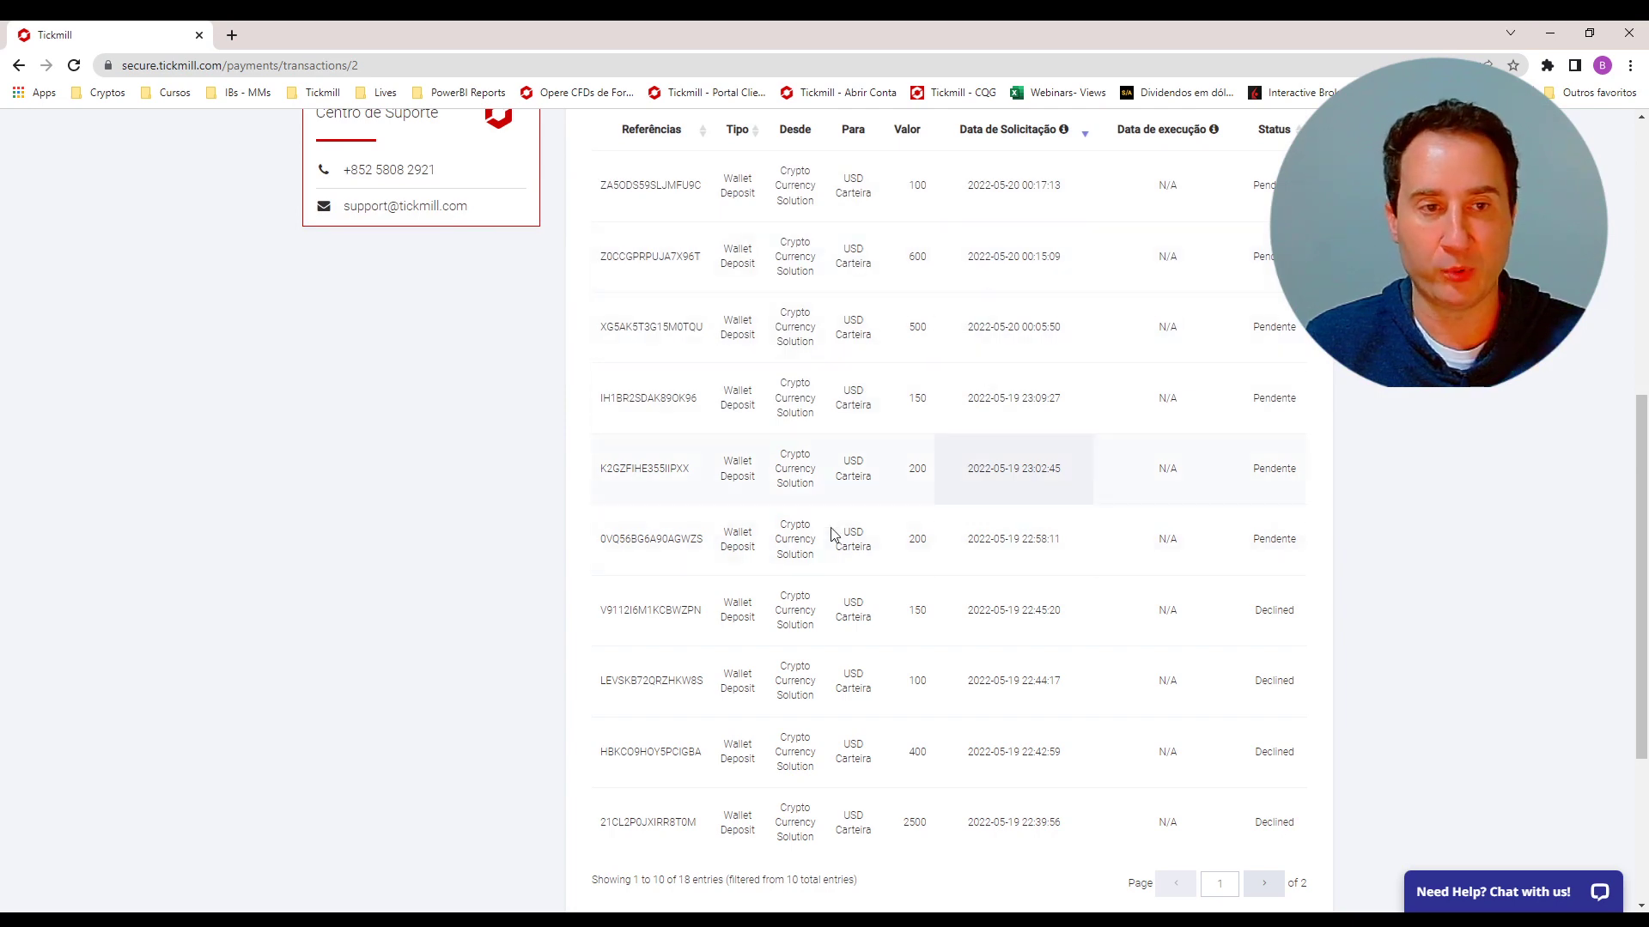
{"action": "scroll", "coordinate": [1214, 450], "scroll_direction": "up", "scroll_amount": 4}
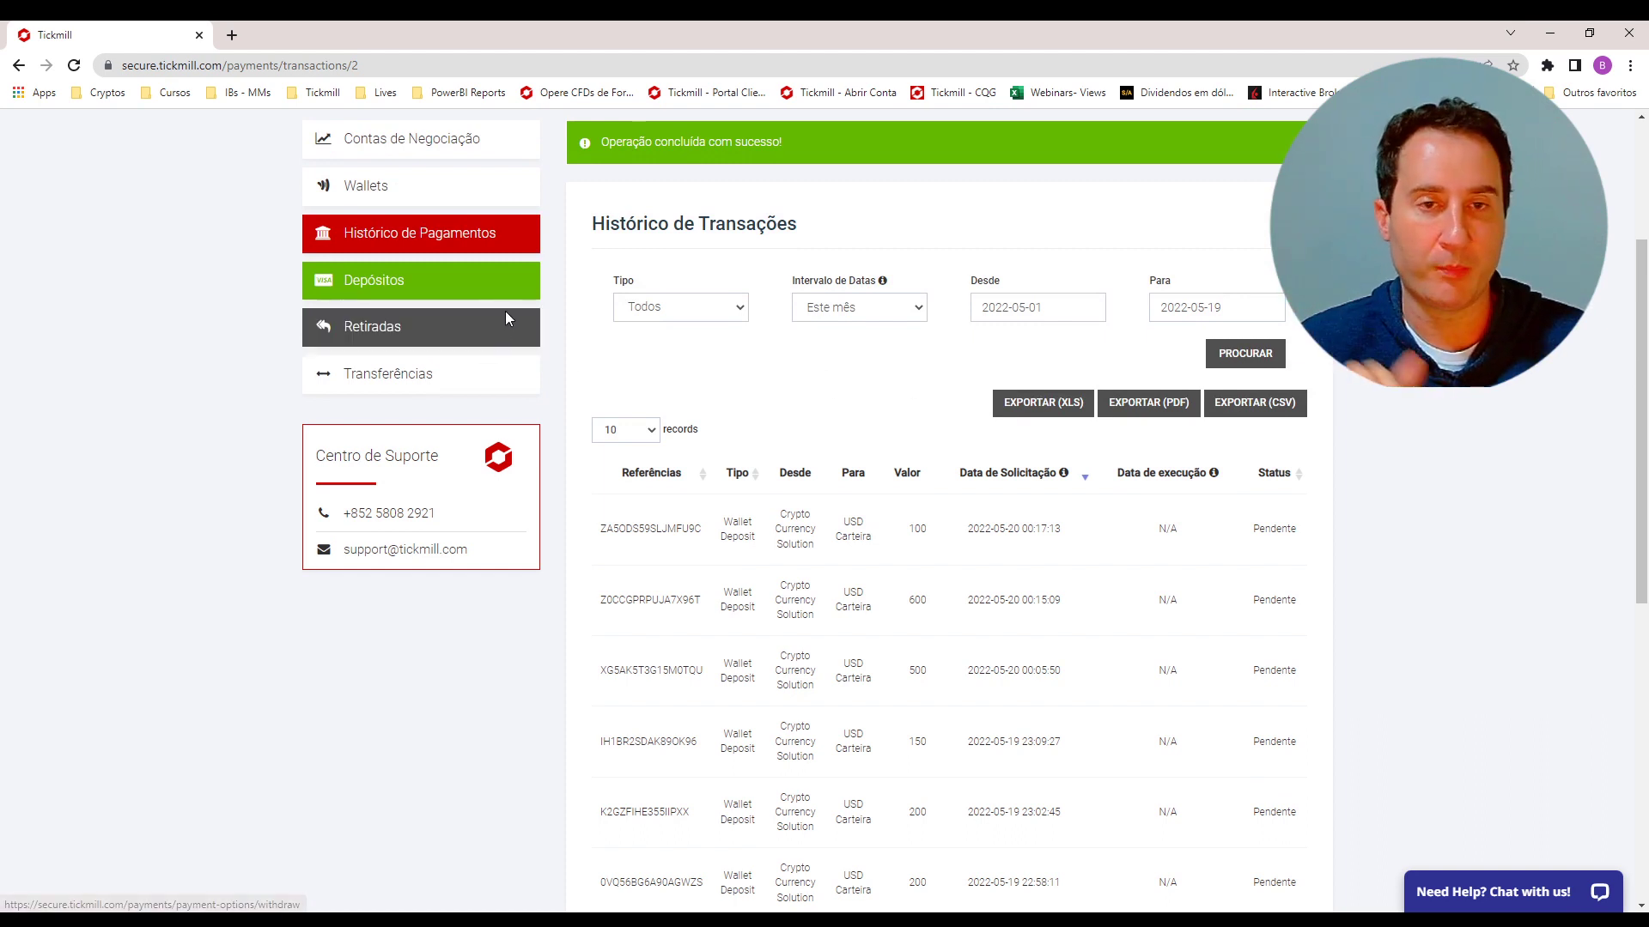
Open another deposit to the USD wallet and select the cryptocurrency solution for it
{"action": "left_click", "coordinate": [430, 341]}
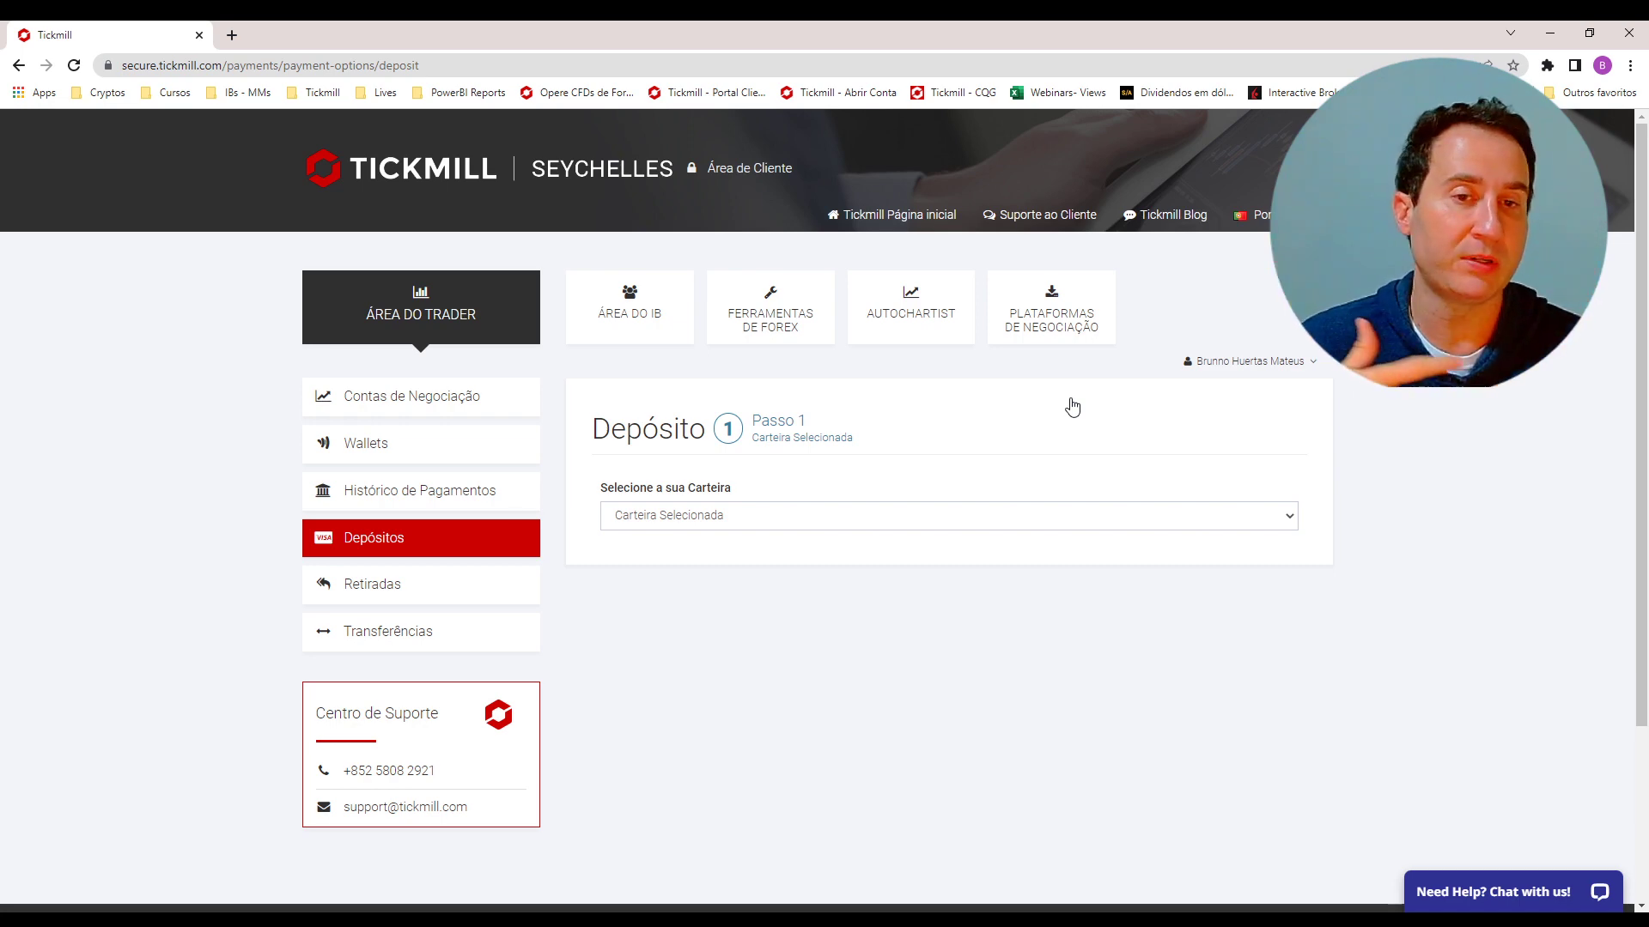
{"action": "left_click", "coordinate": [942, 516]}
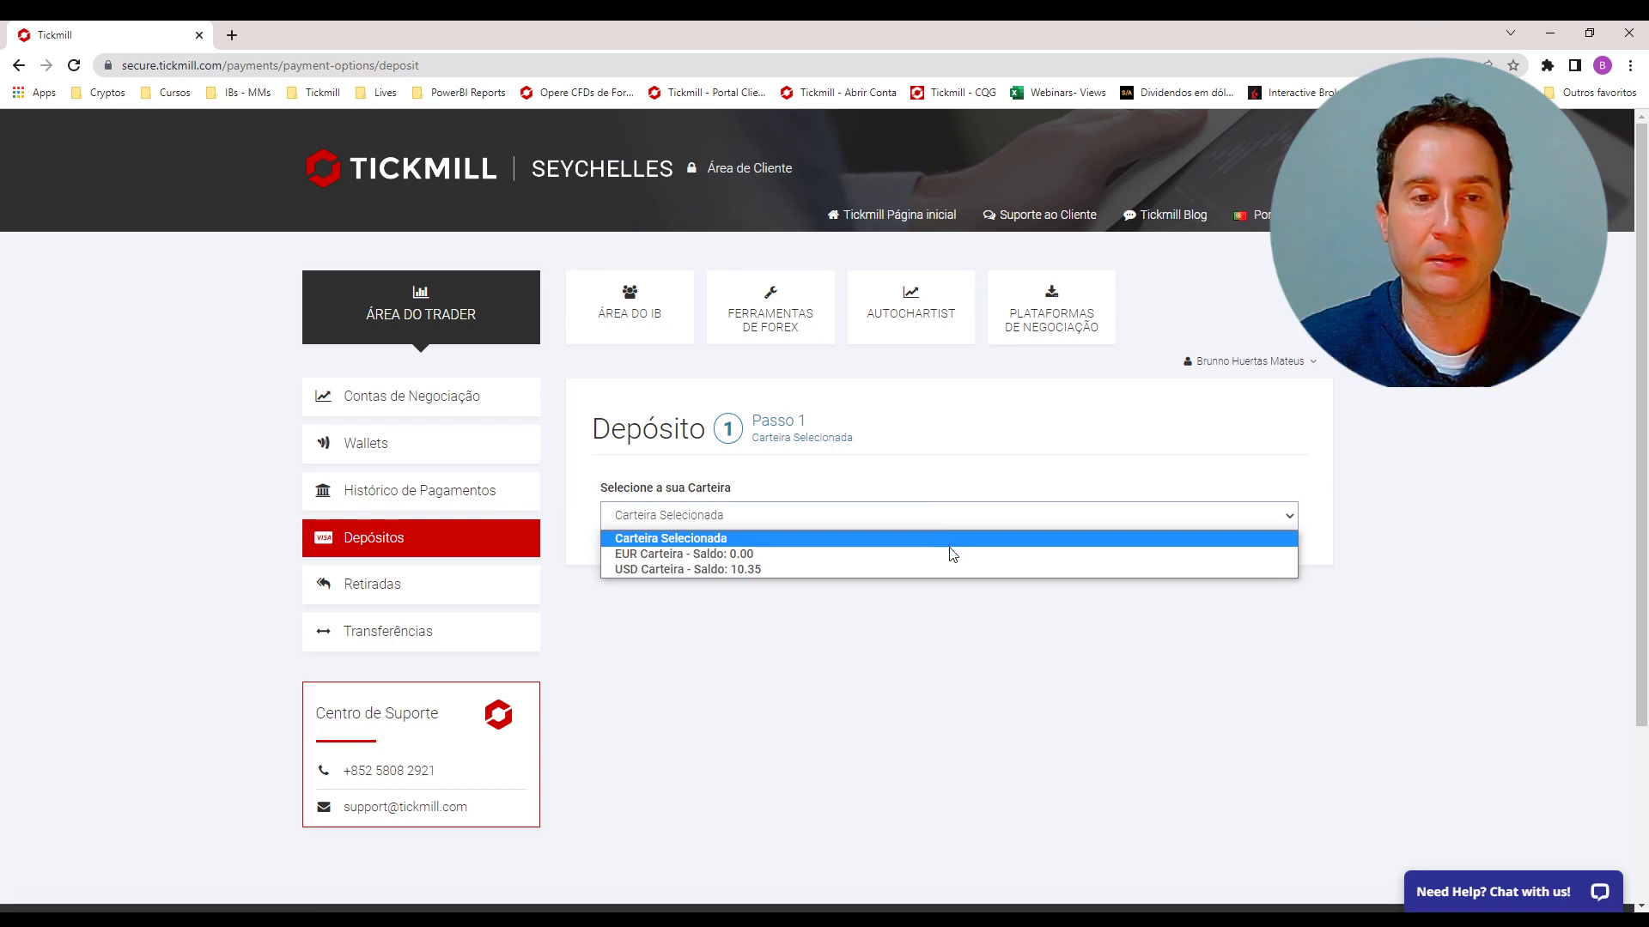
{"action": "left_click", "coordinate": [934, 570]}
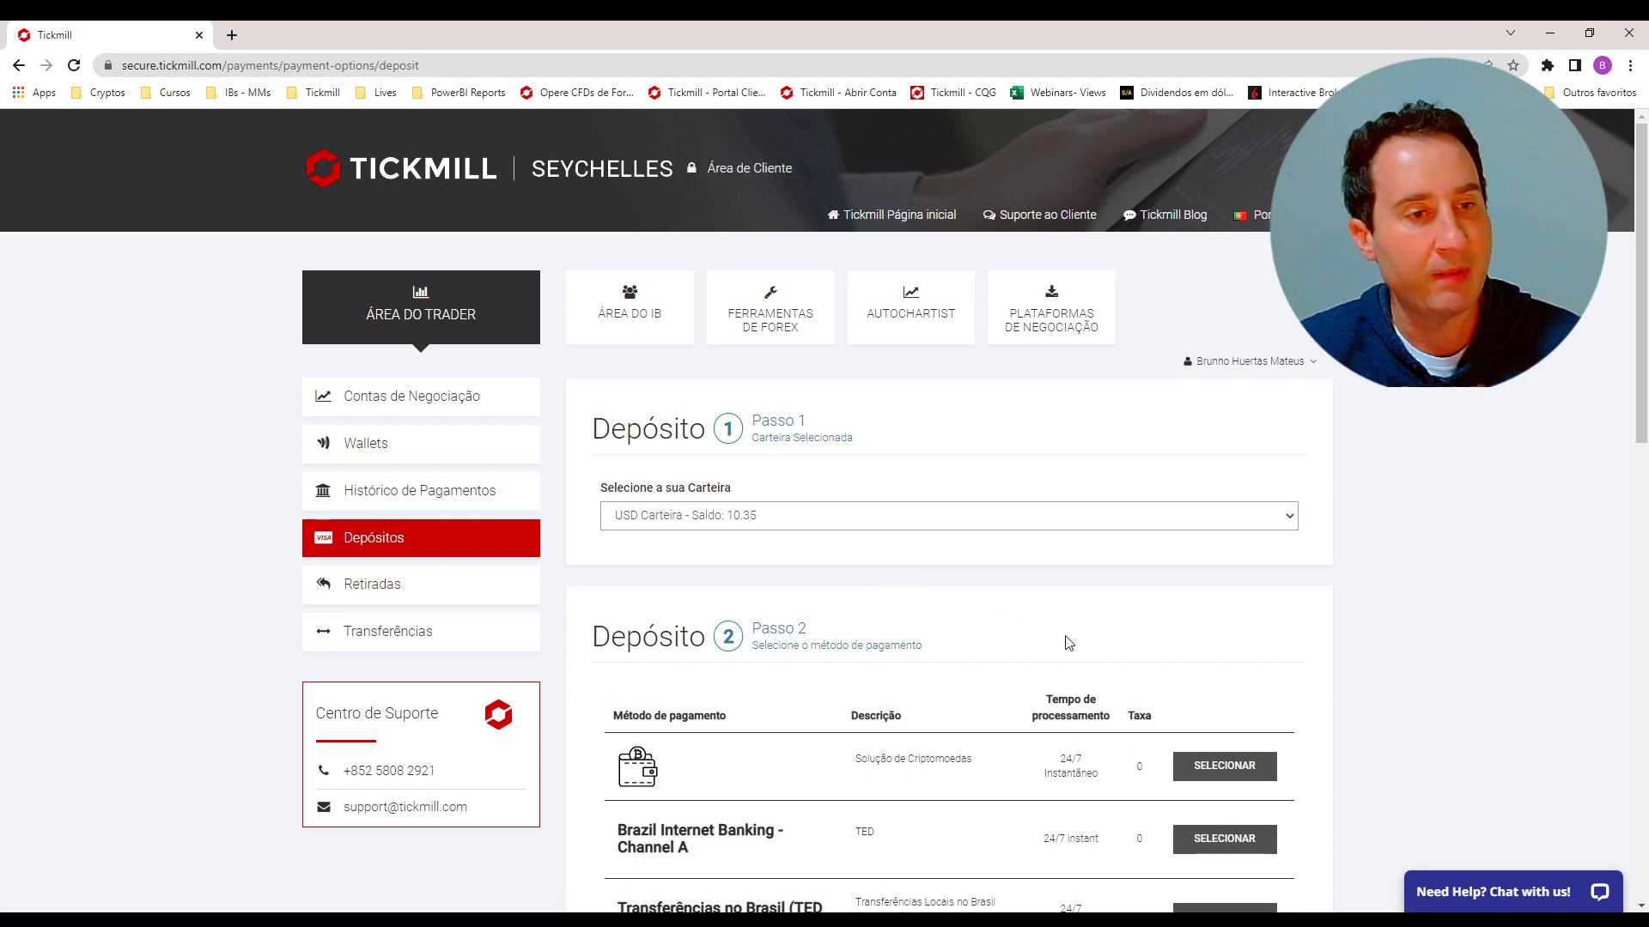
{"action": "left_click", "coordinate": [1210, 783]}
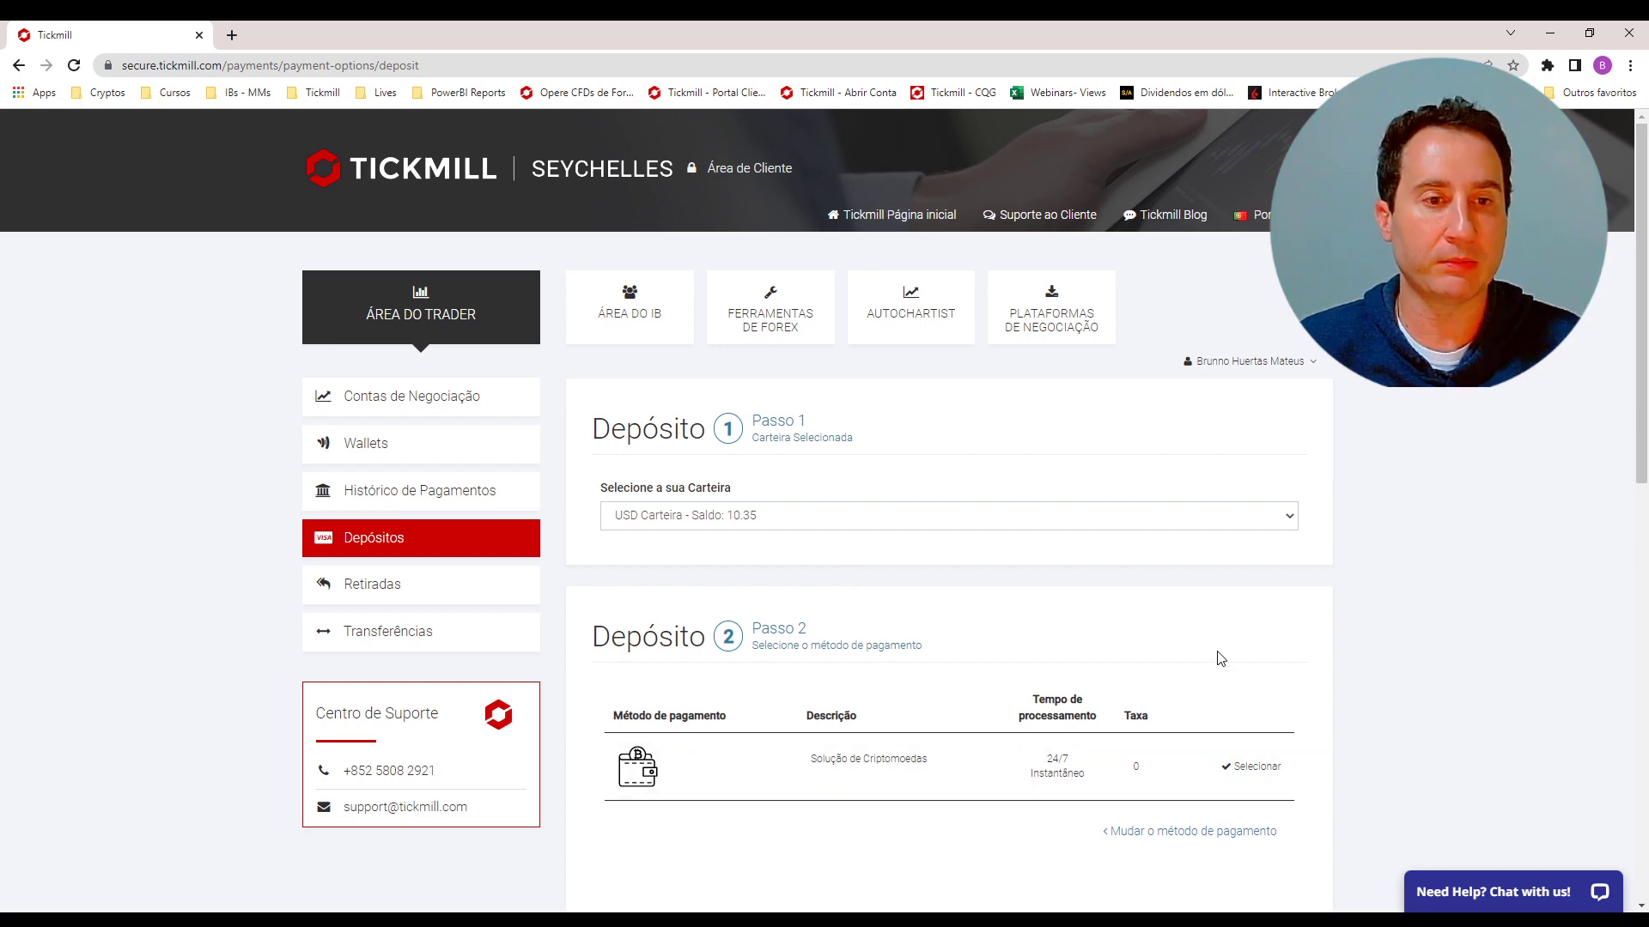
Enter 100 USD as the deposit amount, accept the terms and conditions and submit the request
{"action": "scroll", "coordinate": [1219, 659], "scroll_direction": "down", "scroll_amount": 5}
{"action": "left_click", "coordinate": [792, 706]}
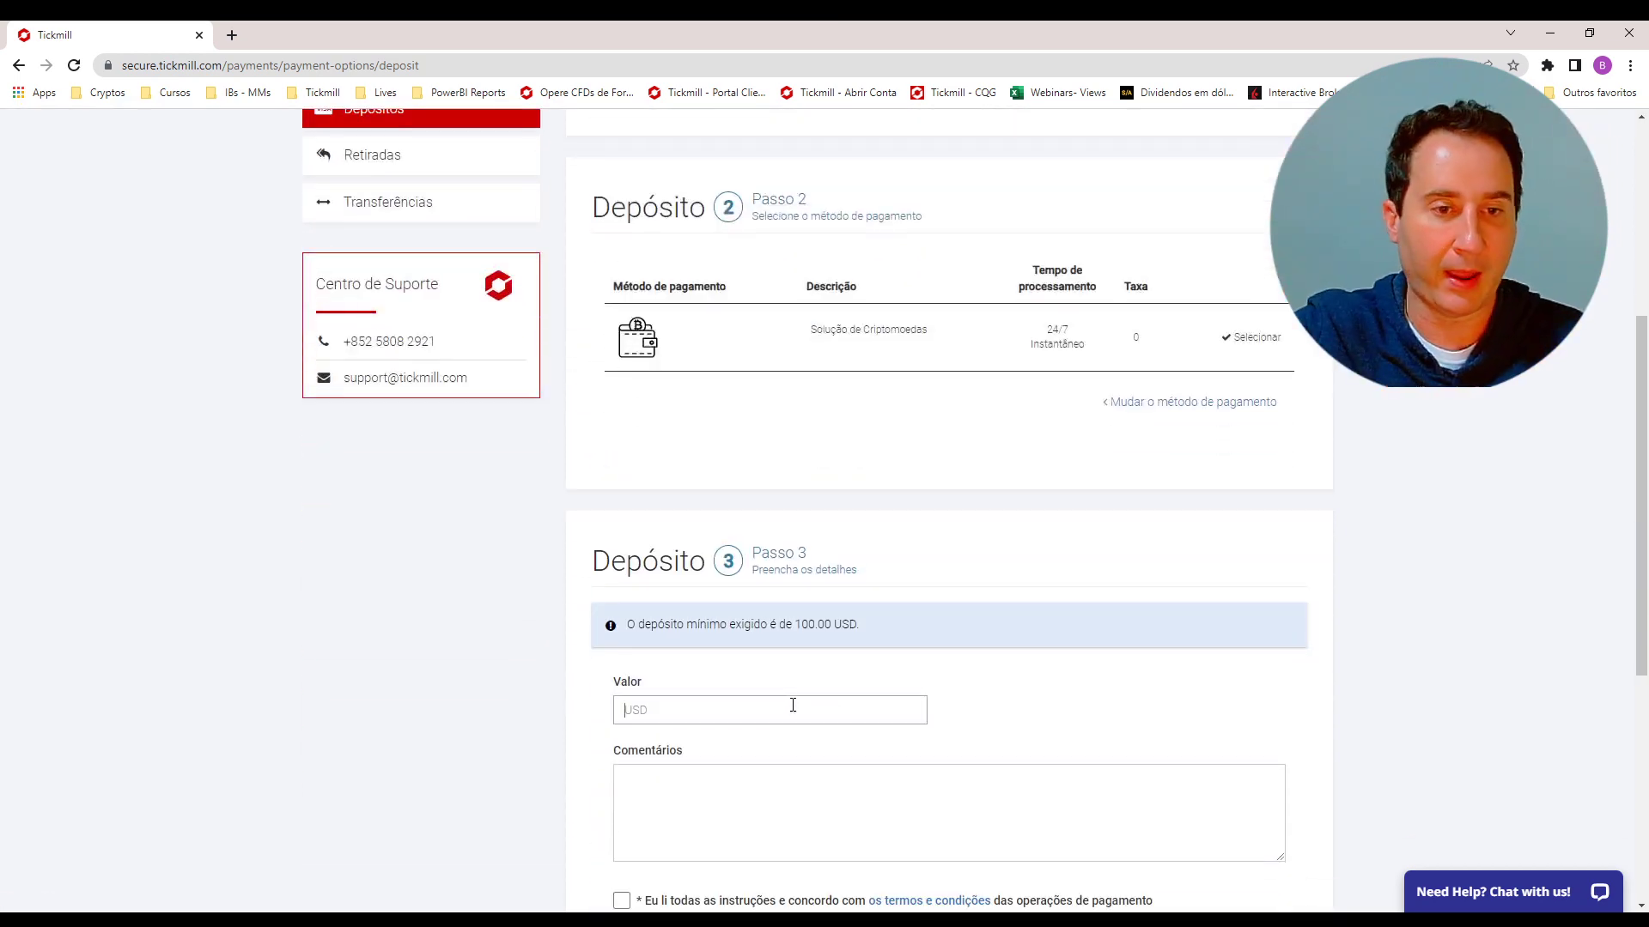
{"action": "type", "text": "100"}
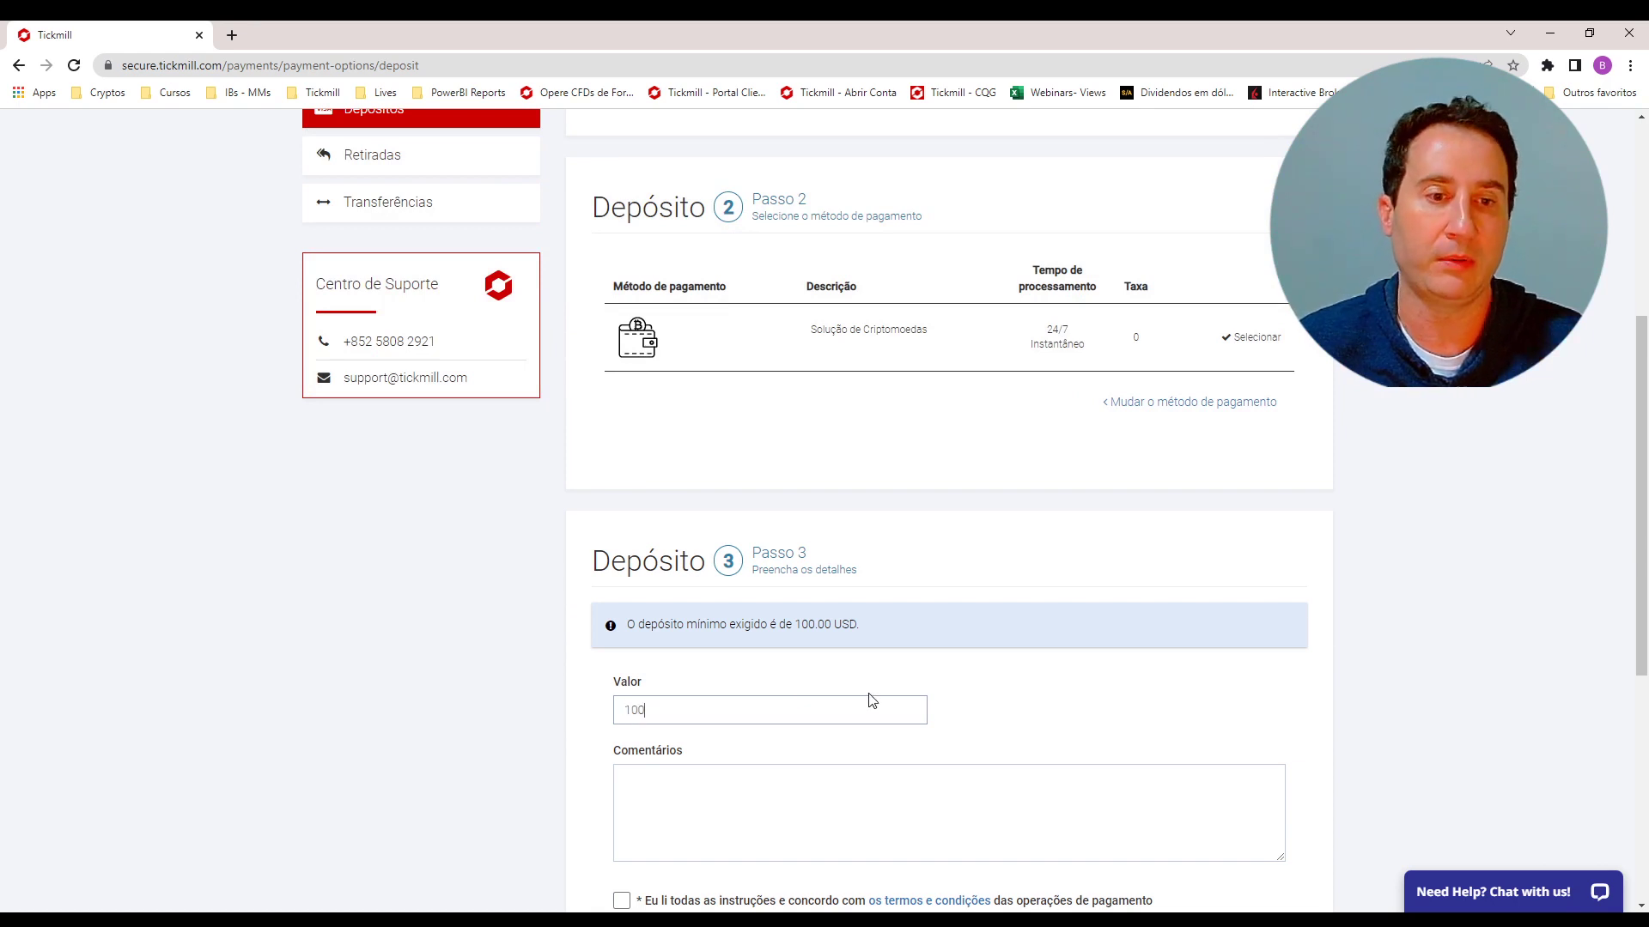
{"action": "scroll", "coordinate": [868, 699], "scroll_direction": "down", "scroll_amount": 2}
{"action": "left_click", "coordinate": [622, 730]}
{"action": "left_click", "coordinate": [1269, 864]}
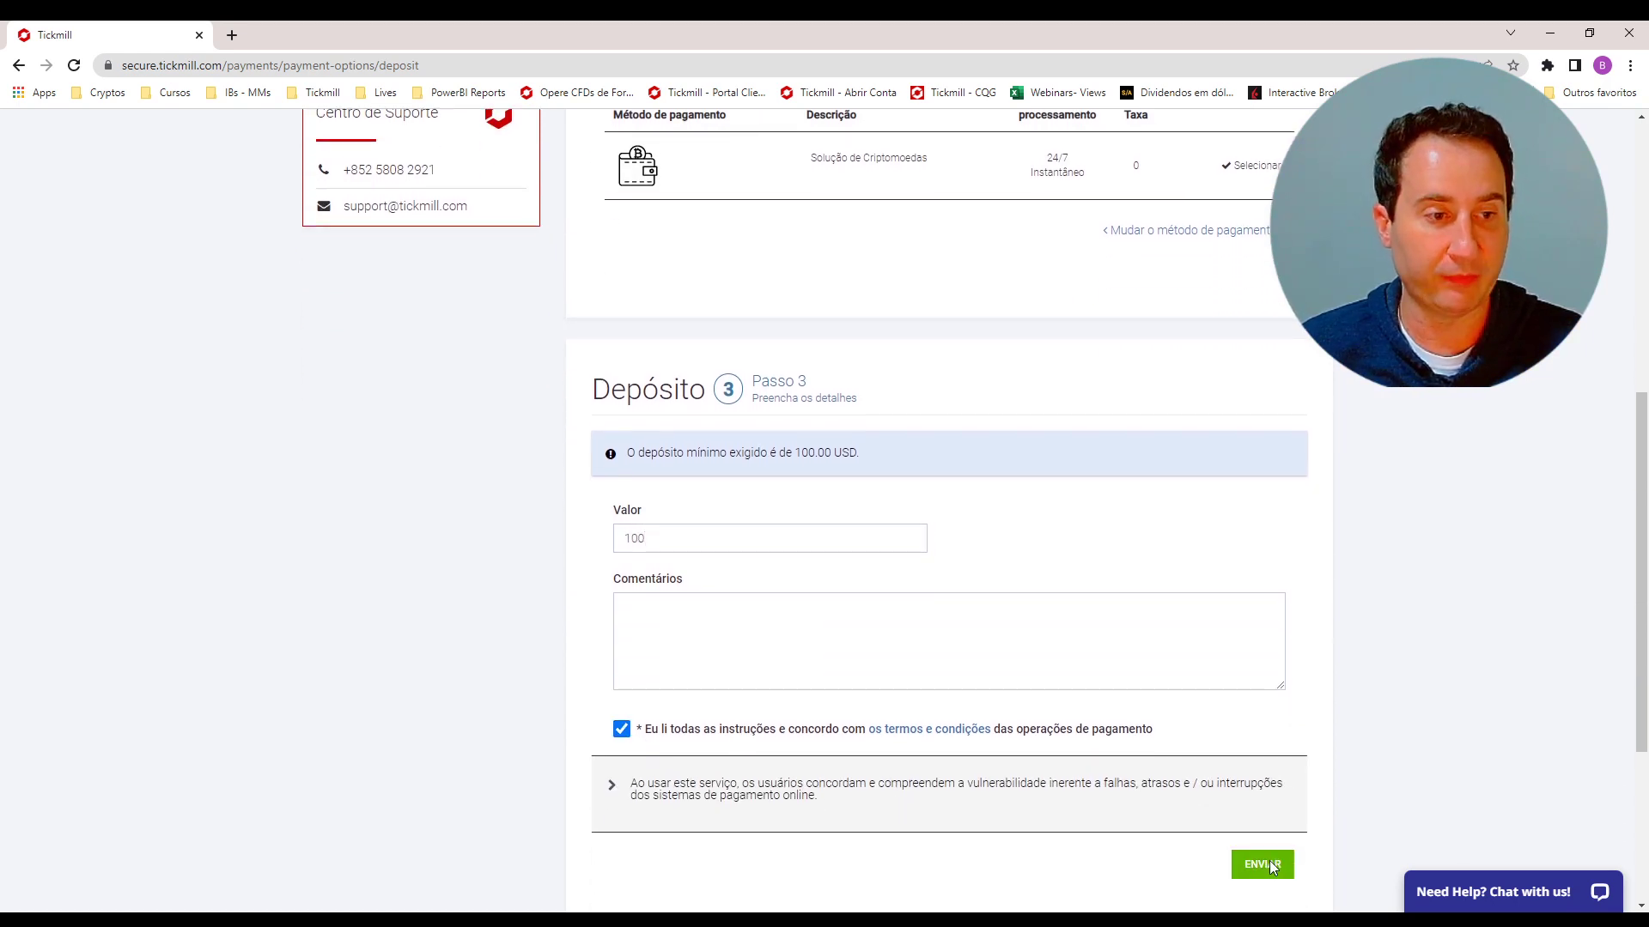